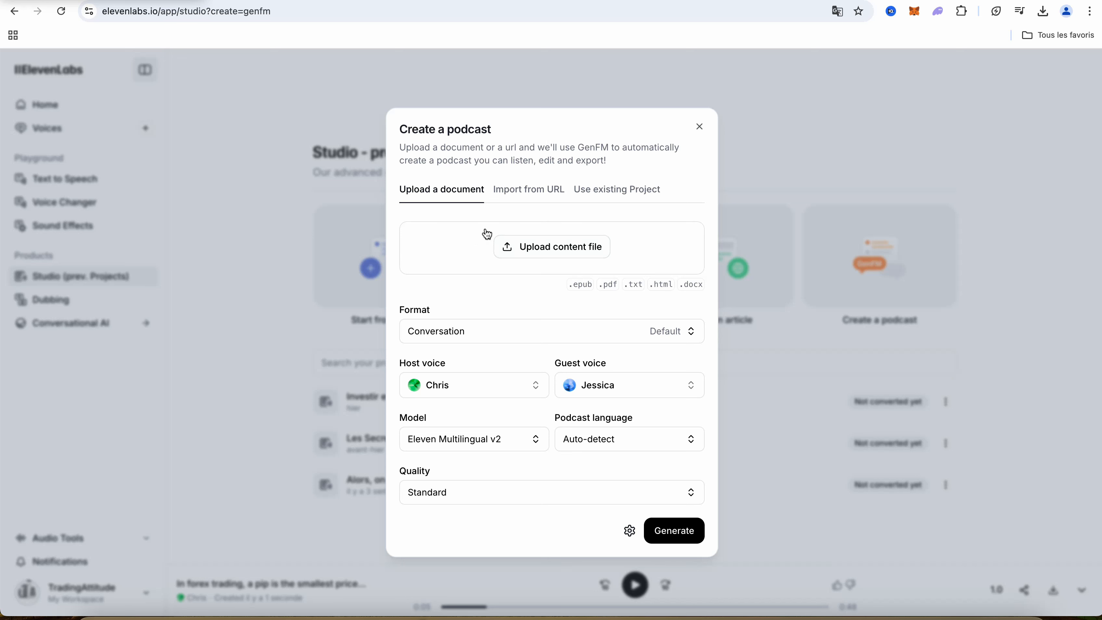
Review the podcast creation options, including URL import, existing project, format and duration, and podcast language, and close the dialog without generating
left_click(523, 189)
left_click(500, 256)
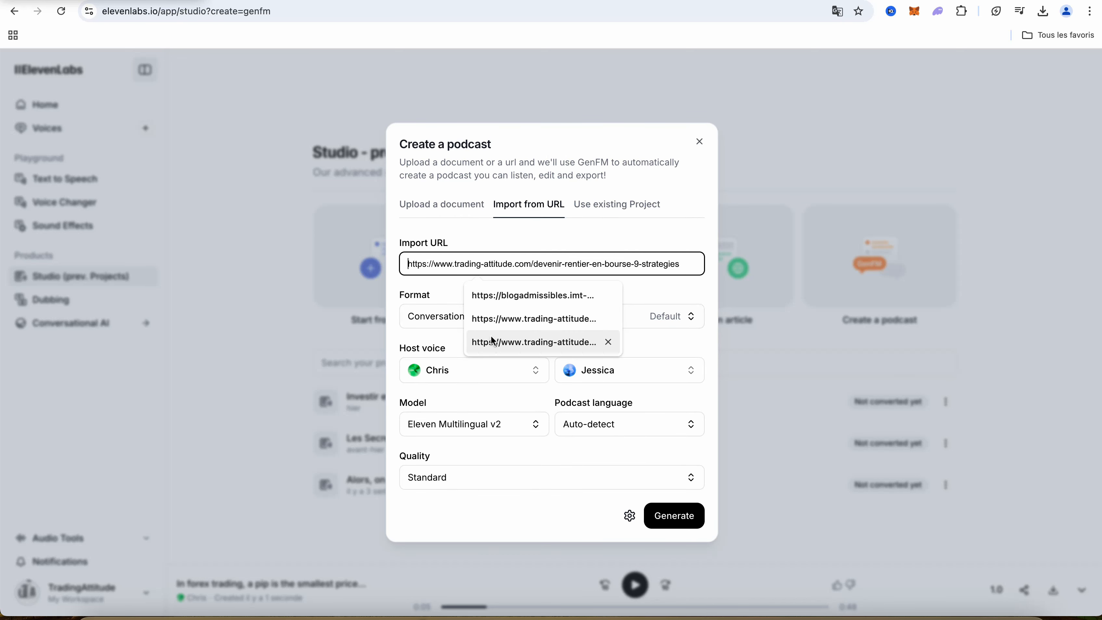
left_click(612, 211)
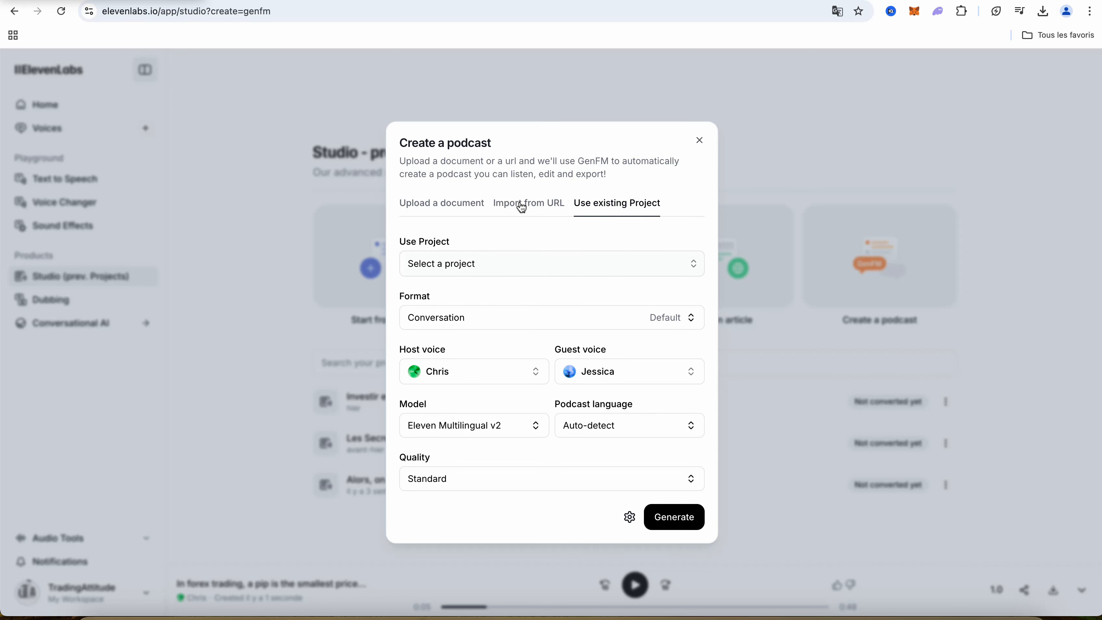
left_click(489, 320)
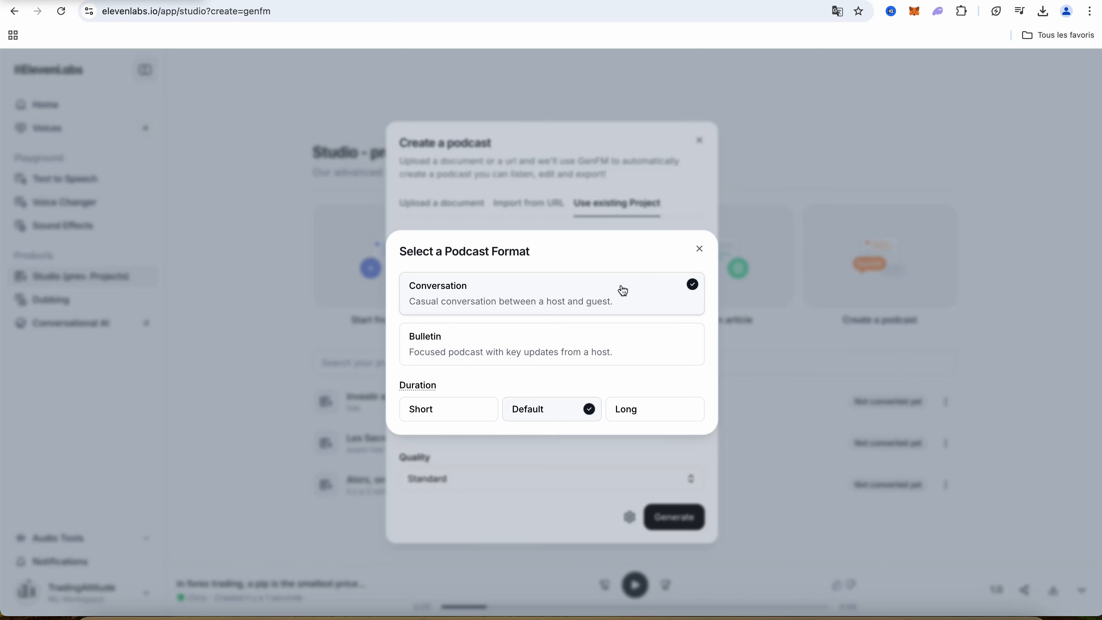
left_click(699, 250)
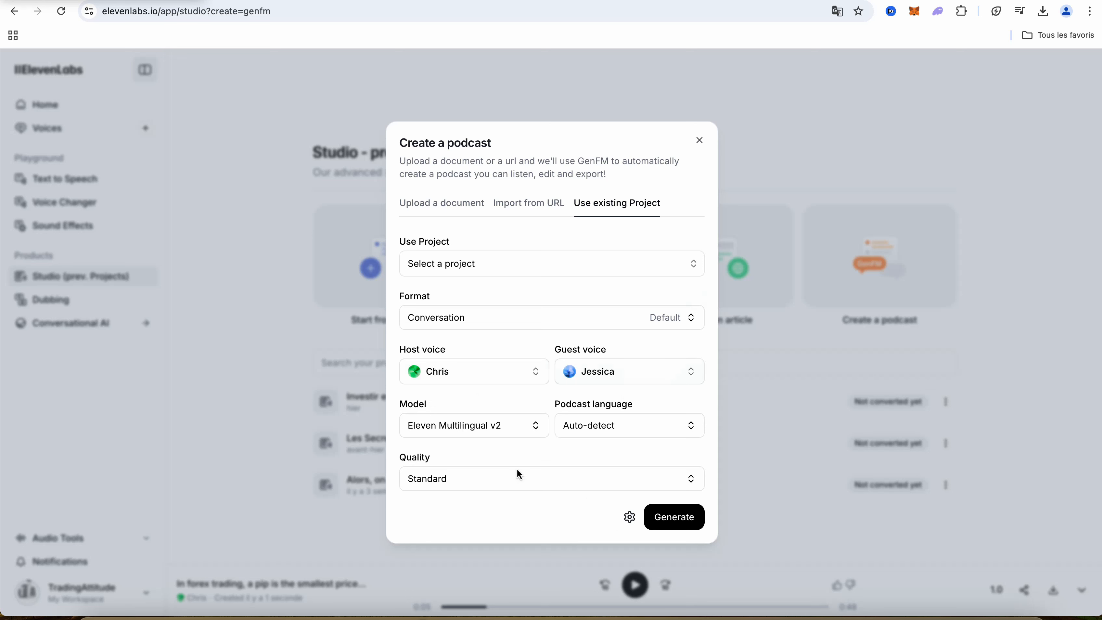
left_click(687, 425)
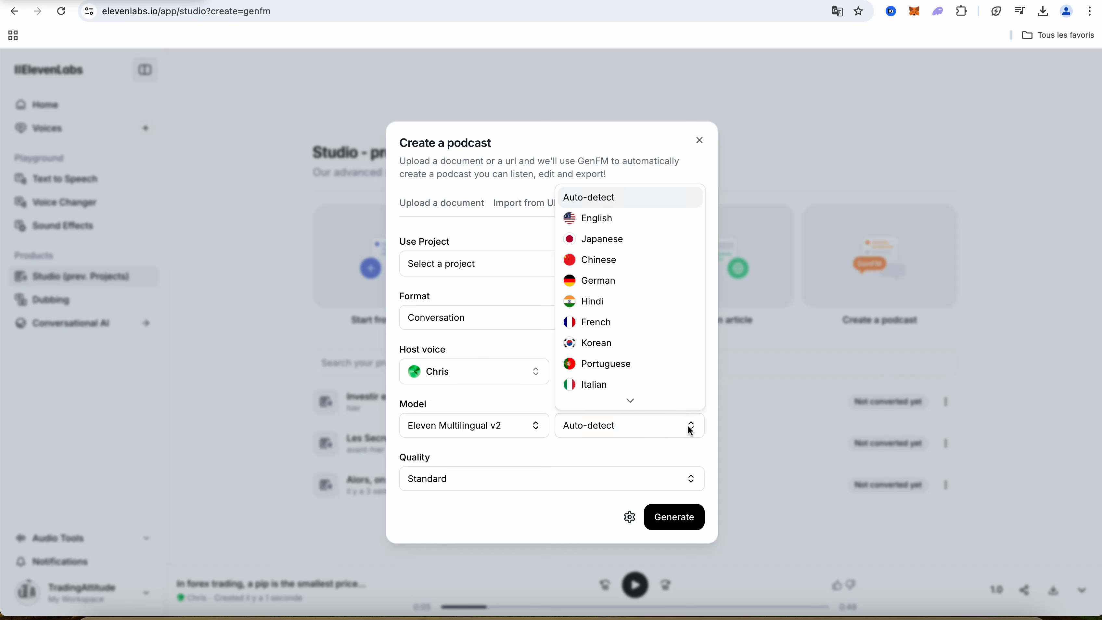
left_click(689, 430)
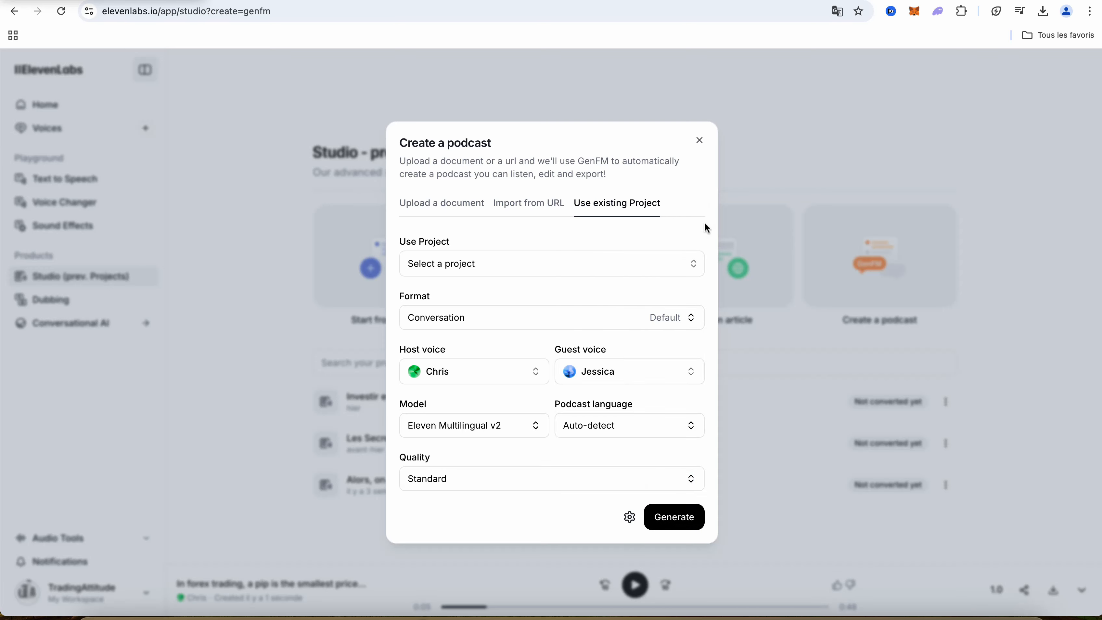
left_click(700, 143)
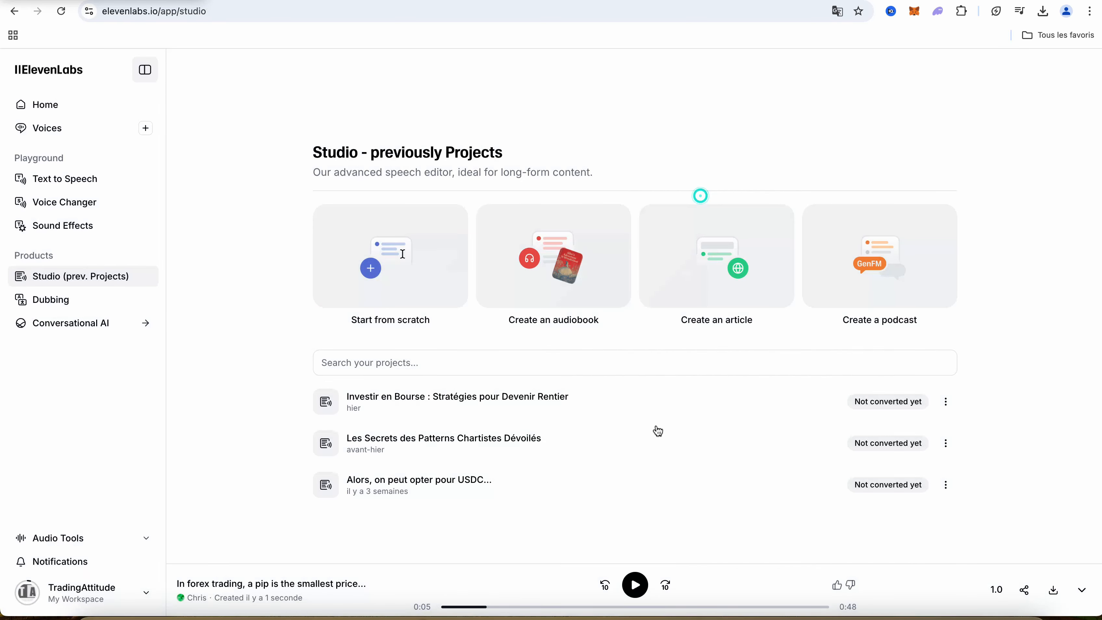
Open the project "Les Secrets des Patterns Chartistes Dévoilés" and examine which voice is assigned to the paragraphs of its Podcast chapter
left_click(493, 443)
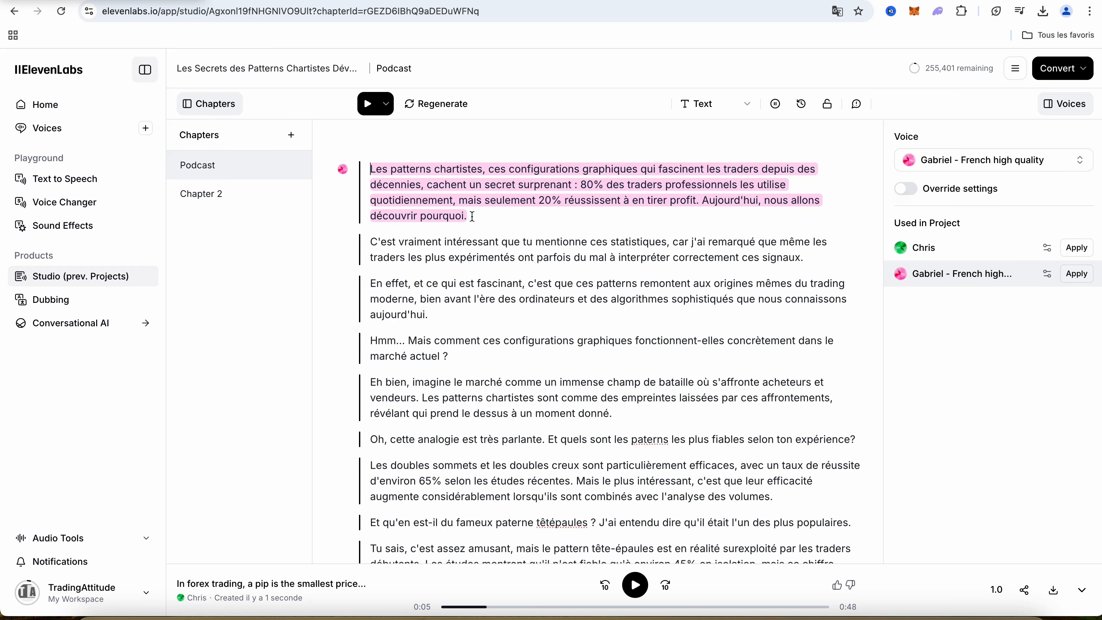
left_click(473, 245)
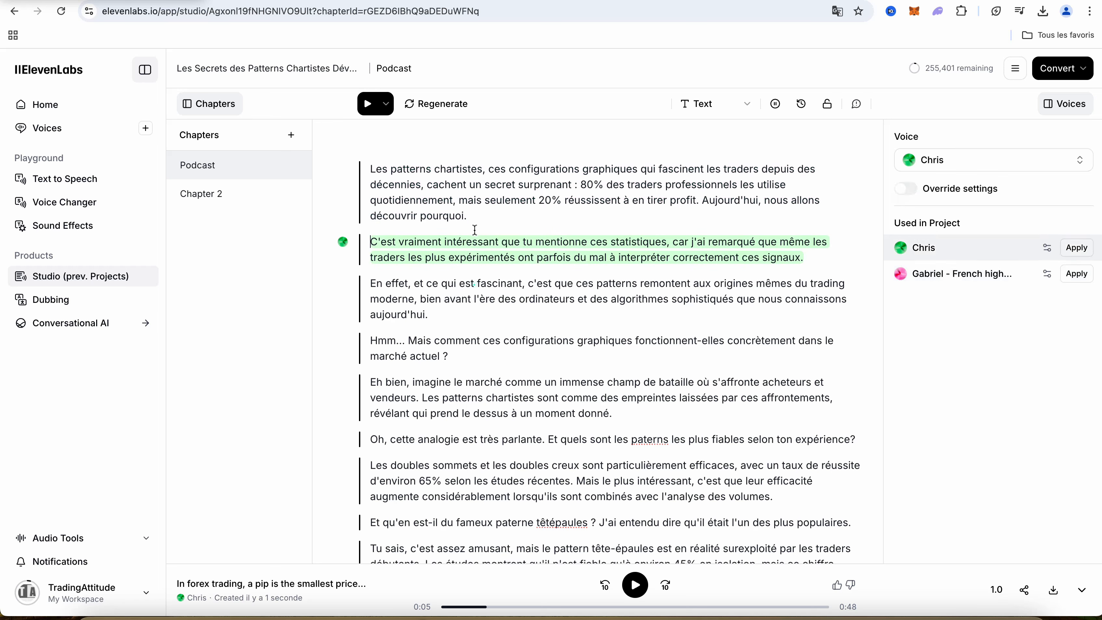
left_click(489, 213)
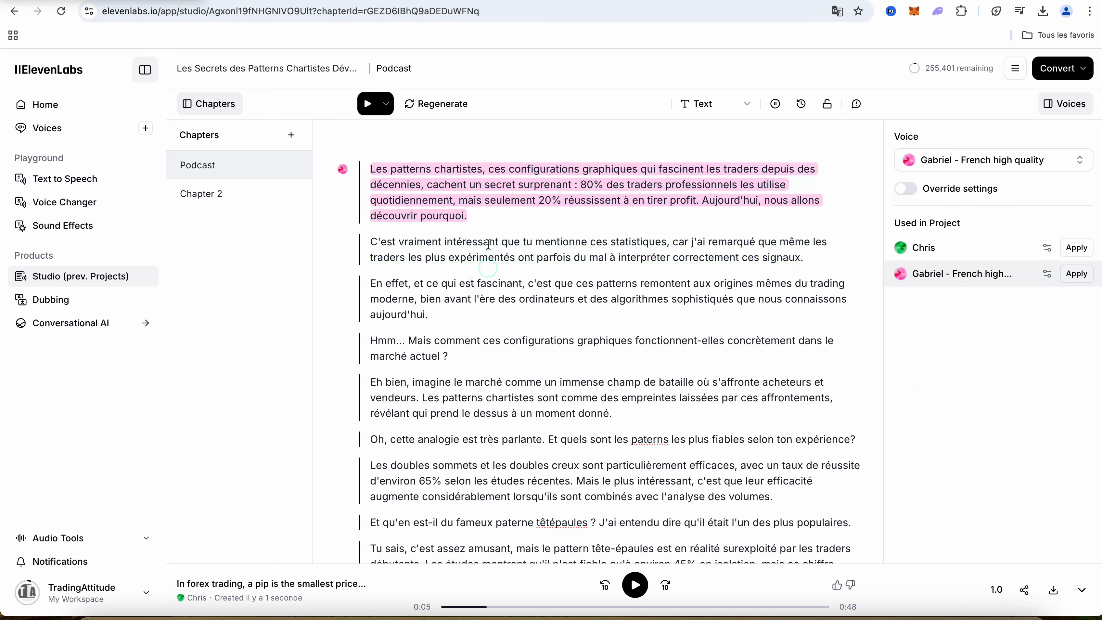
scroll(569, 326, "down", 6)
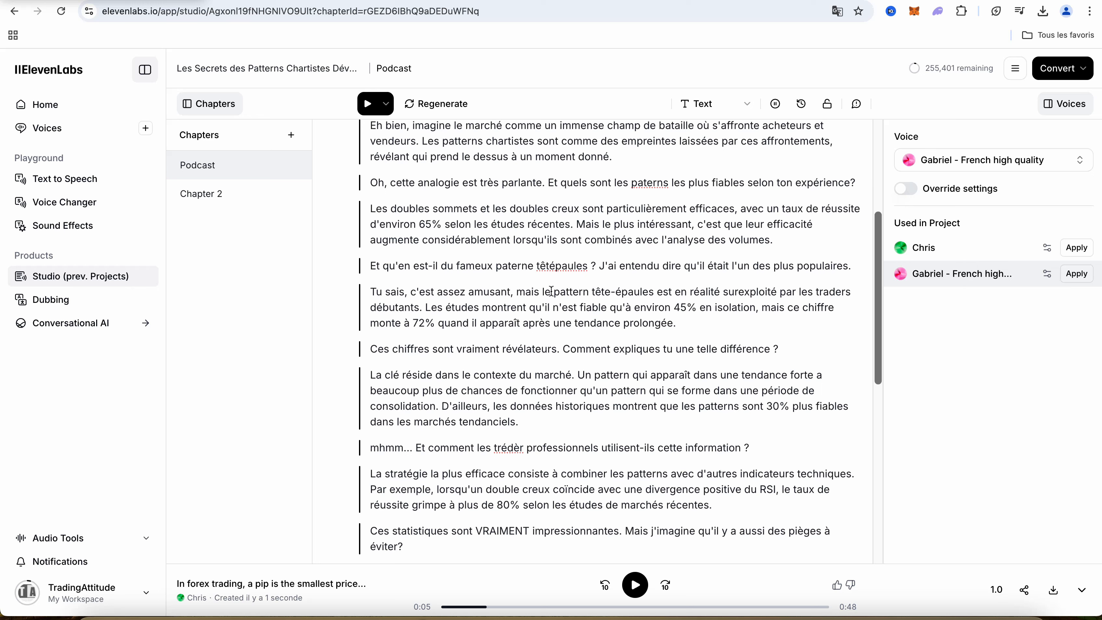
left_click(519, 295)
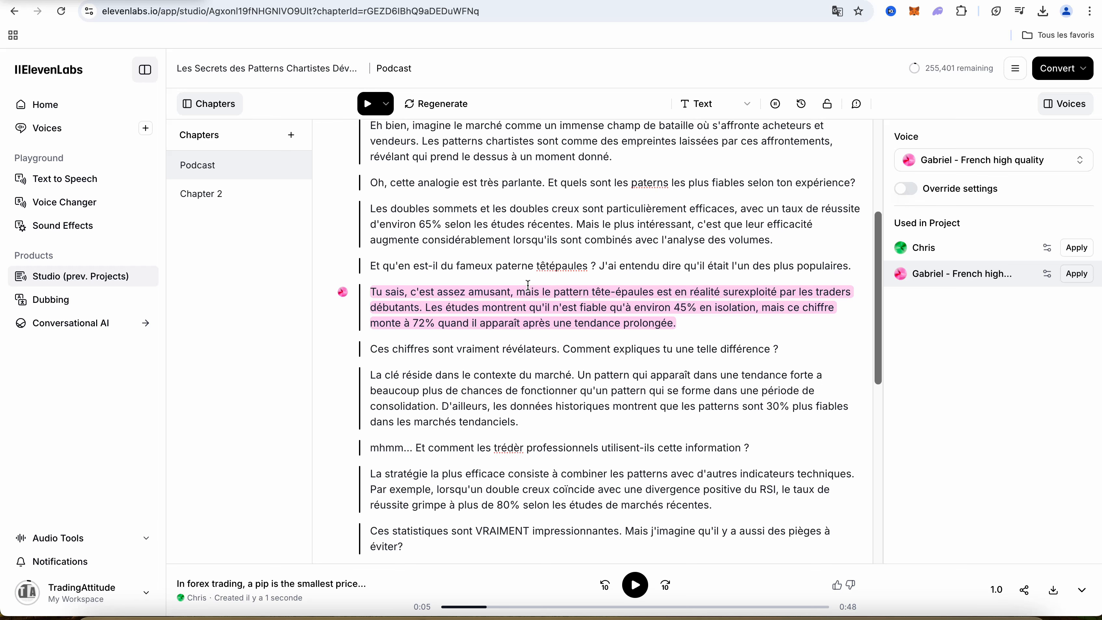
scroll(528, 285, "down", 4)
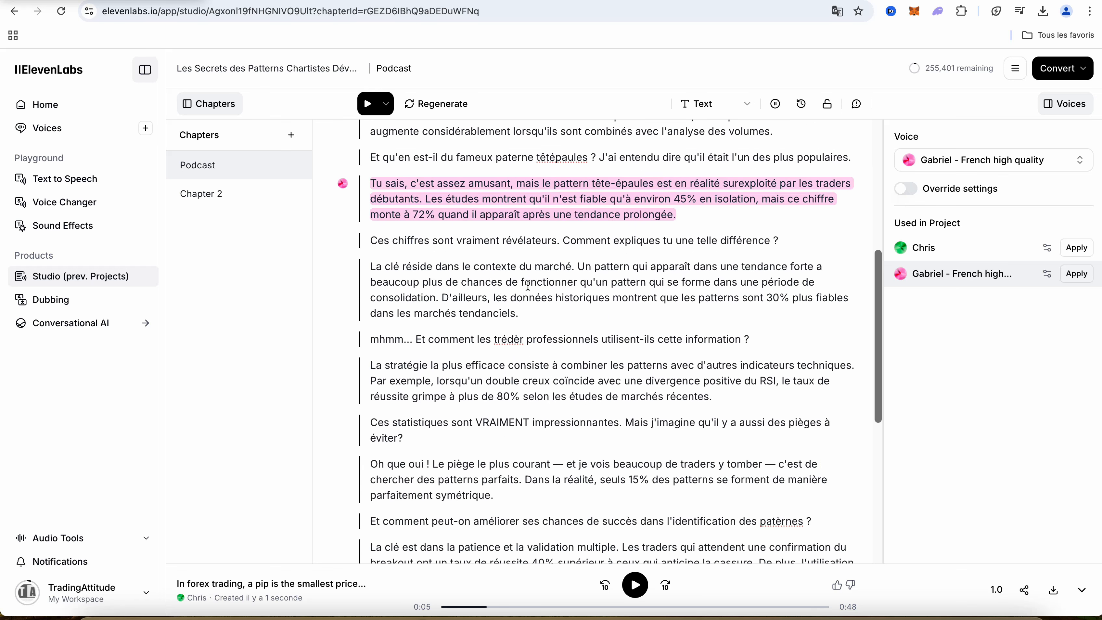
scroll(528, 285, "up", 8)
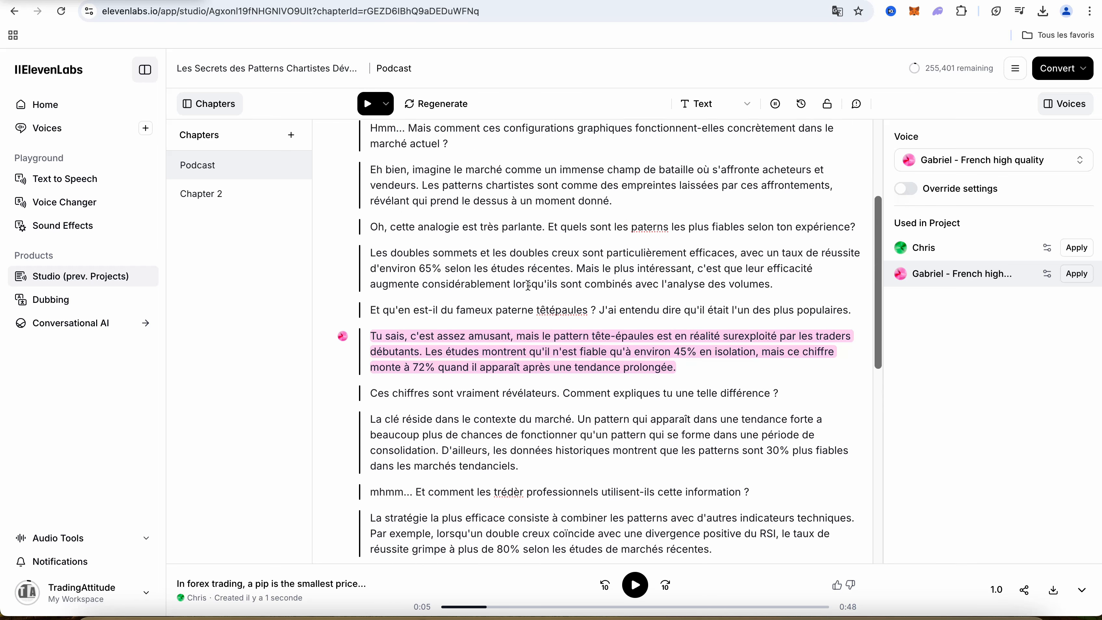
scroll(528, 285, "up", 2)
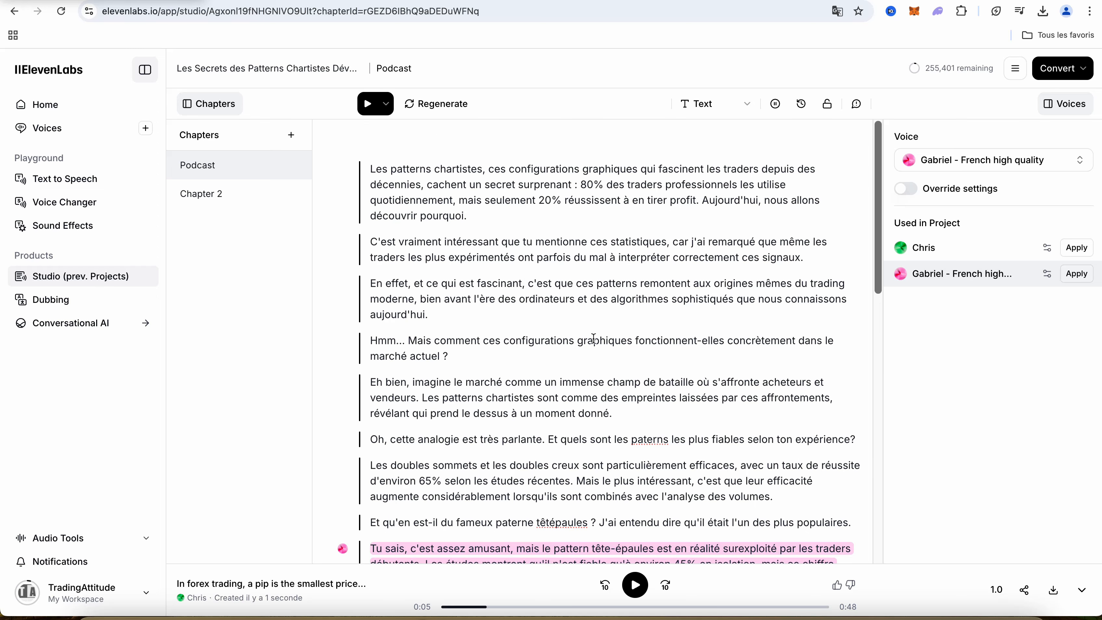
left_click(486, 205)
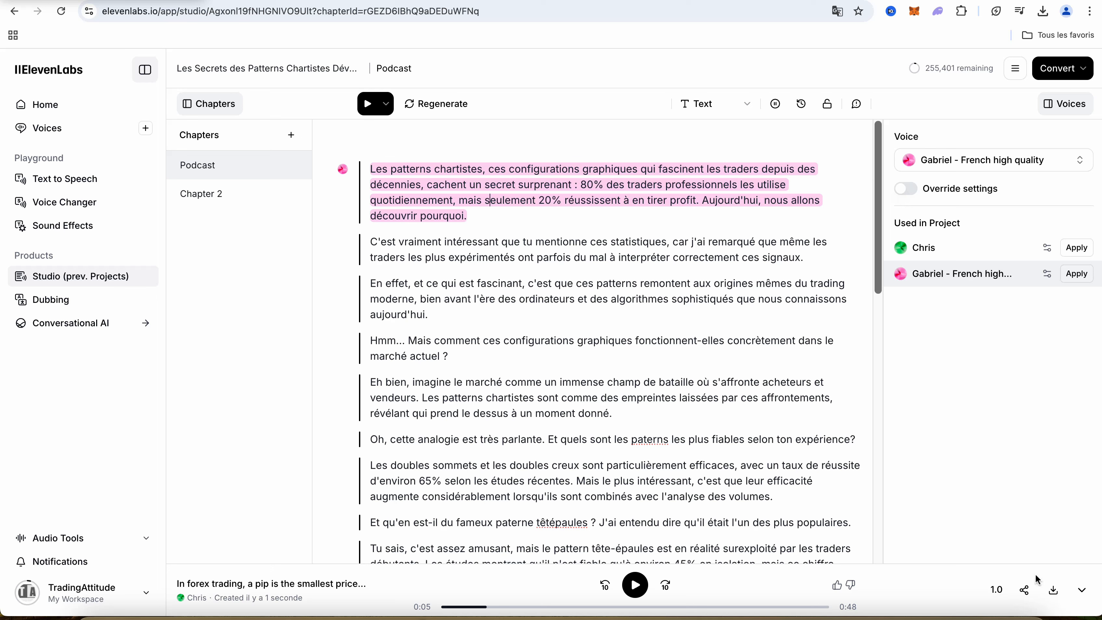
left_click(518, 248)
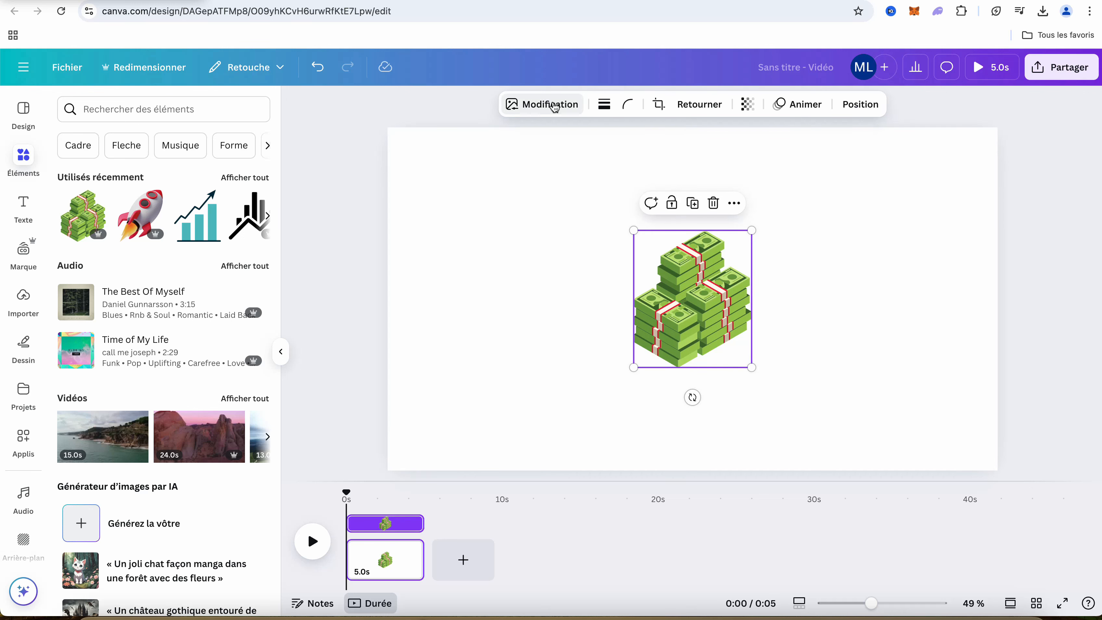
Switch to the Canva video design and look through the editing options for the money stack graphic
left_click(555, 107)
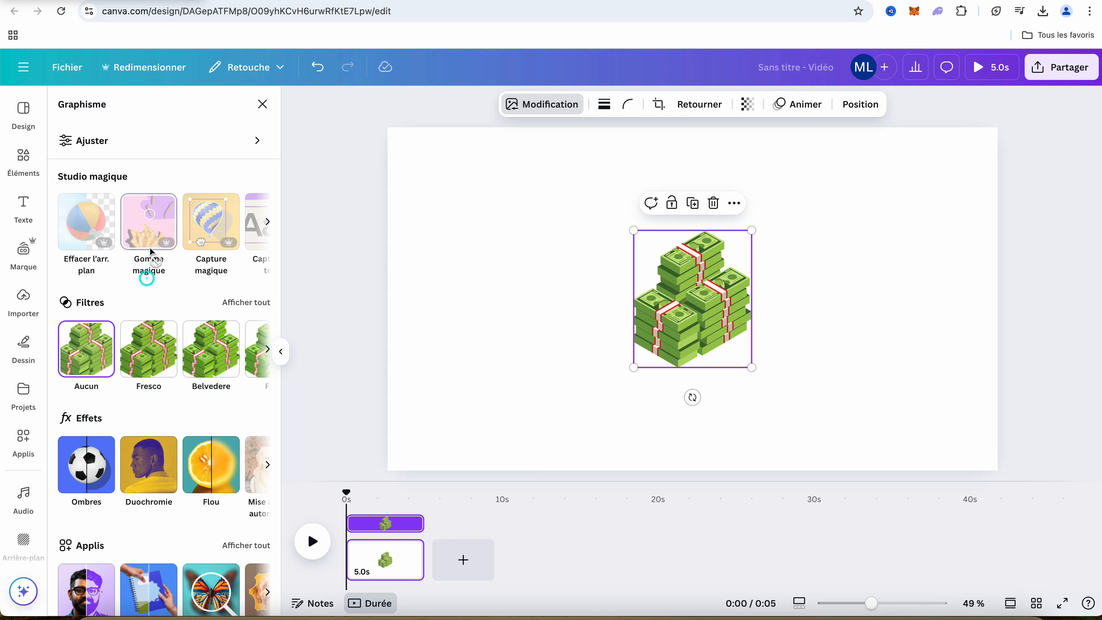
scroll(108, 478, "down", 2)
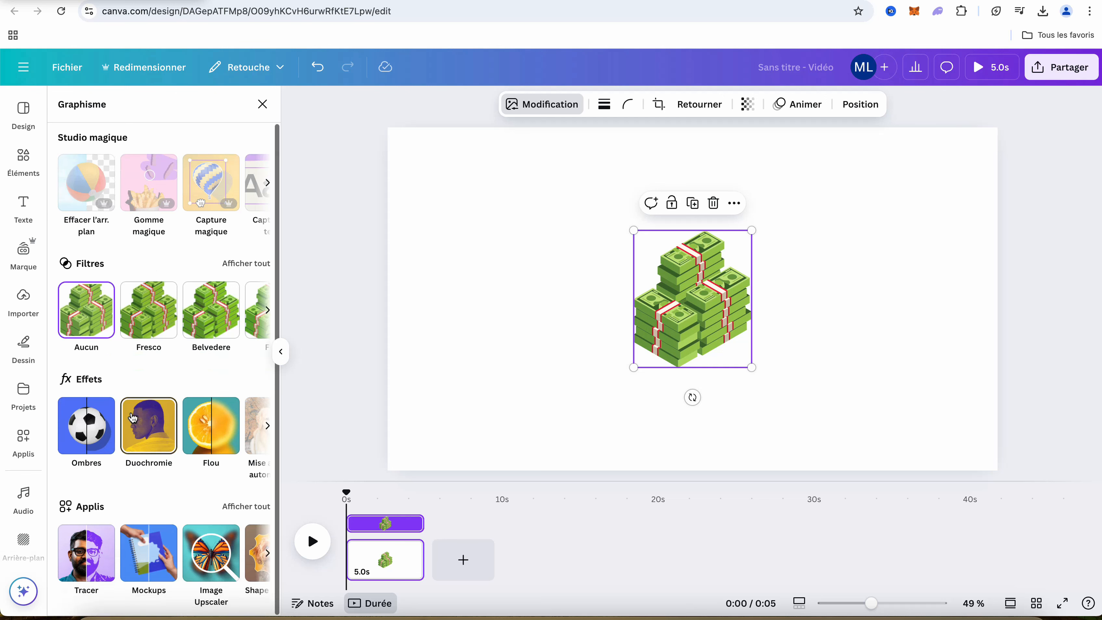
left_click(454, 298)
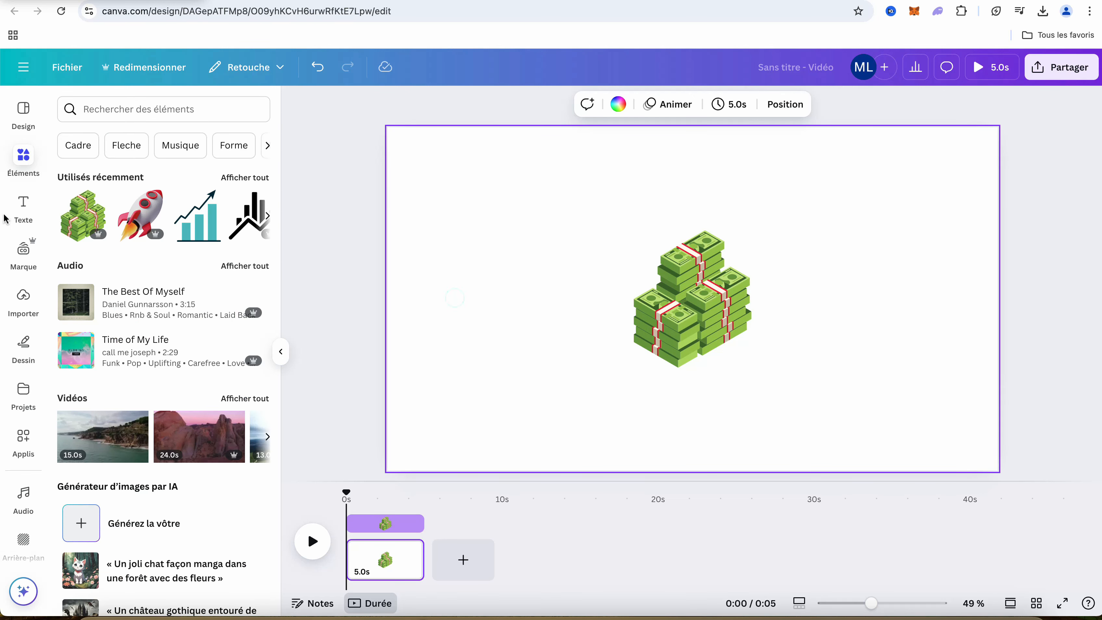
Search the elements for "paysage", add the sunset landscape photo with tall grasses to the page, and display its editing options
left_click(27, 164)
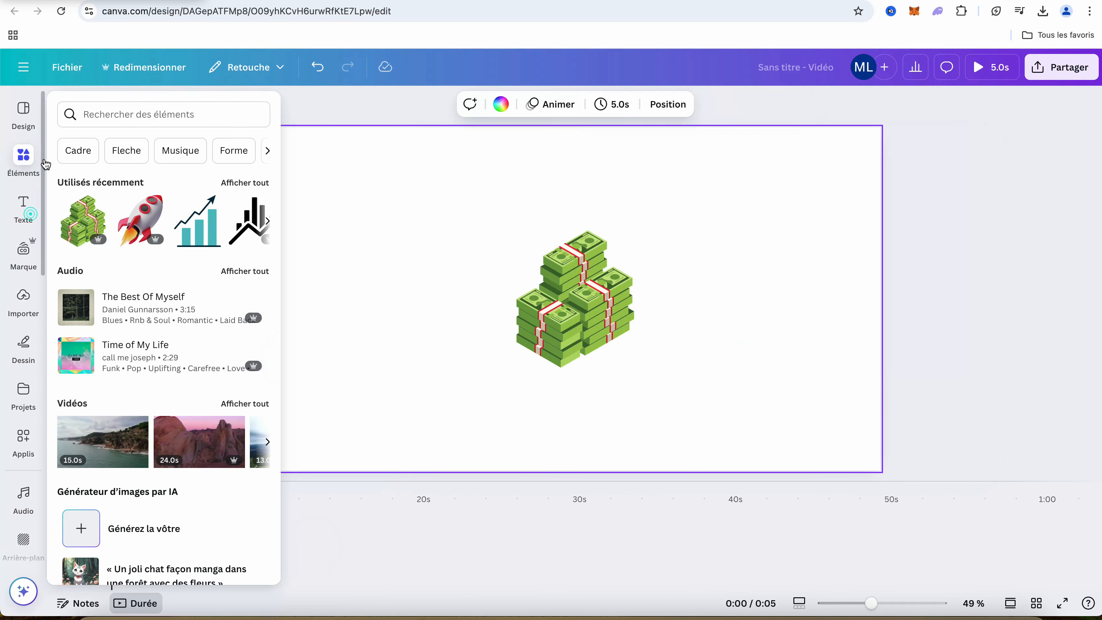
left_click(121, 114)
type("paysage")
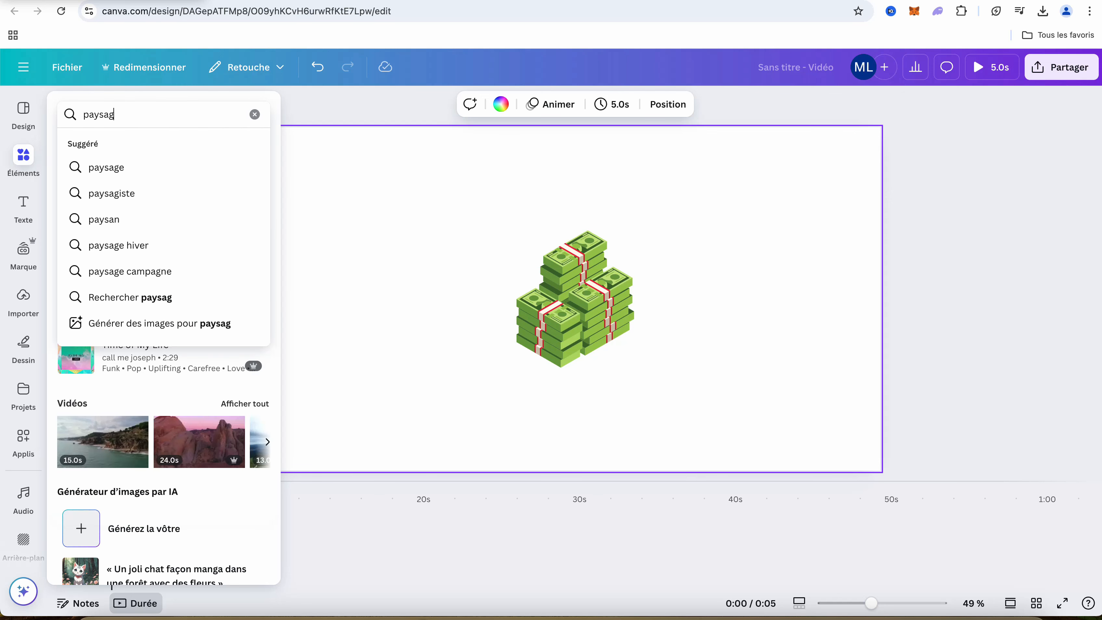
key("Return")
left_click(140, 106)
left_click(142, 109)
left_click(89, 258)
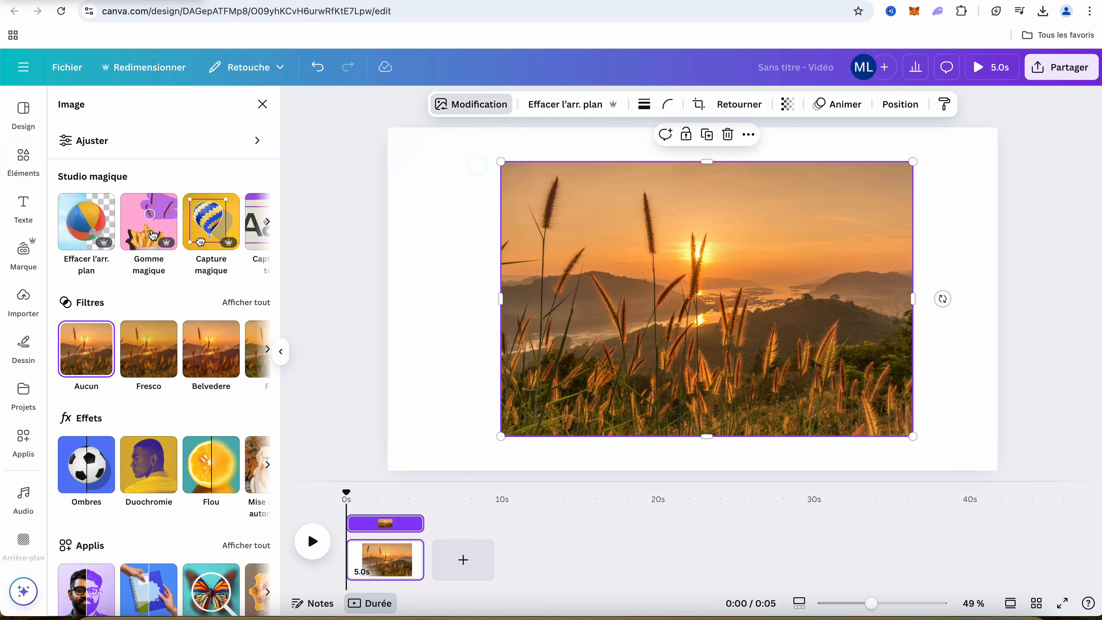
Remove the landscape photo's background and restore a small patch of sky beside the left grass stem with the size 20 brush
left_click(94, 227)
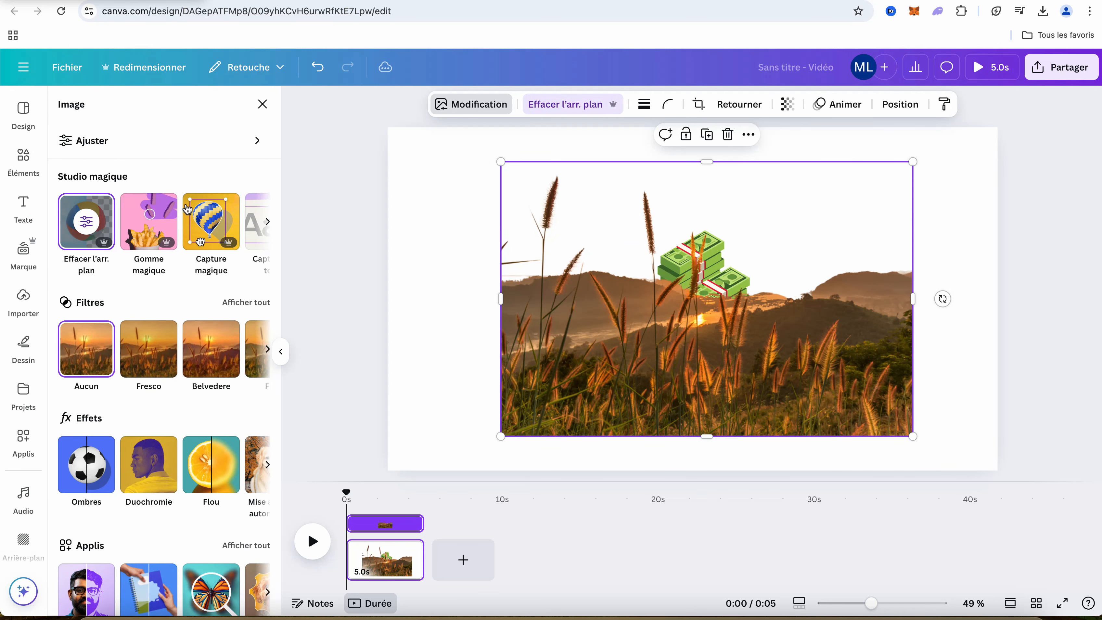
left_click(577, 106)
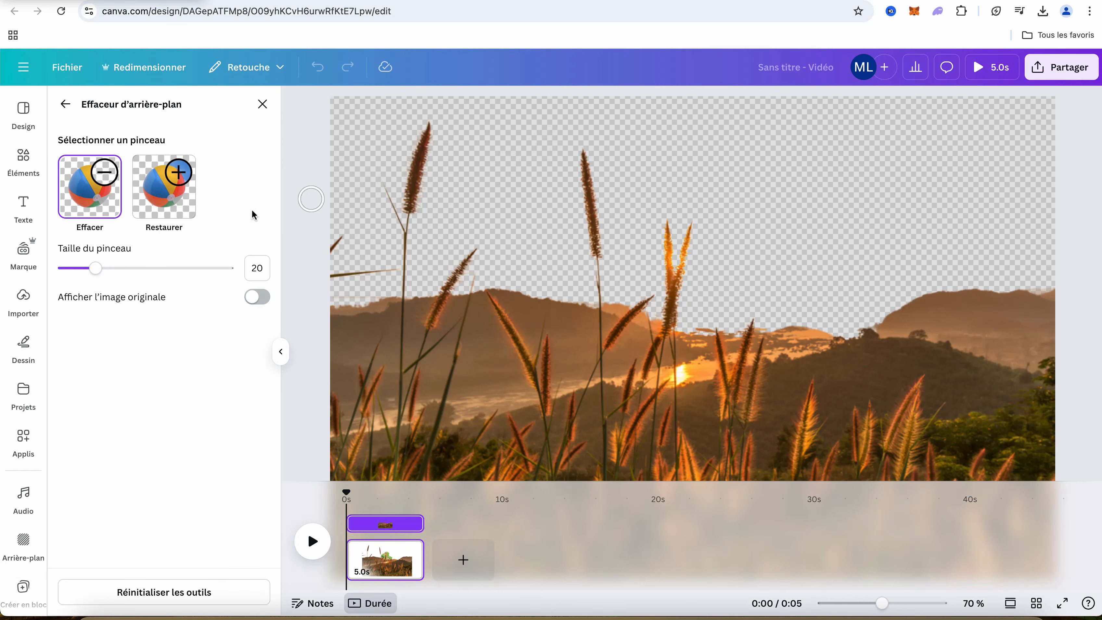
left_click(179, 214)
mouse_move(417, 224)
left_mouse_down()
mouse_move(435, 211)
mouse_move(409, 238)
mouse_move(431, 238)
mouse_move(418, 282)
left_mouse_up()
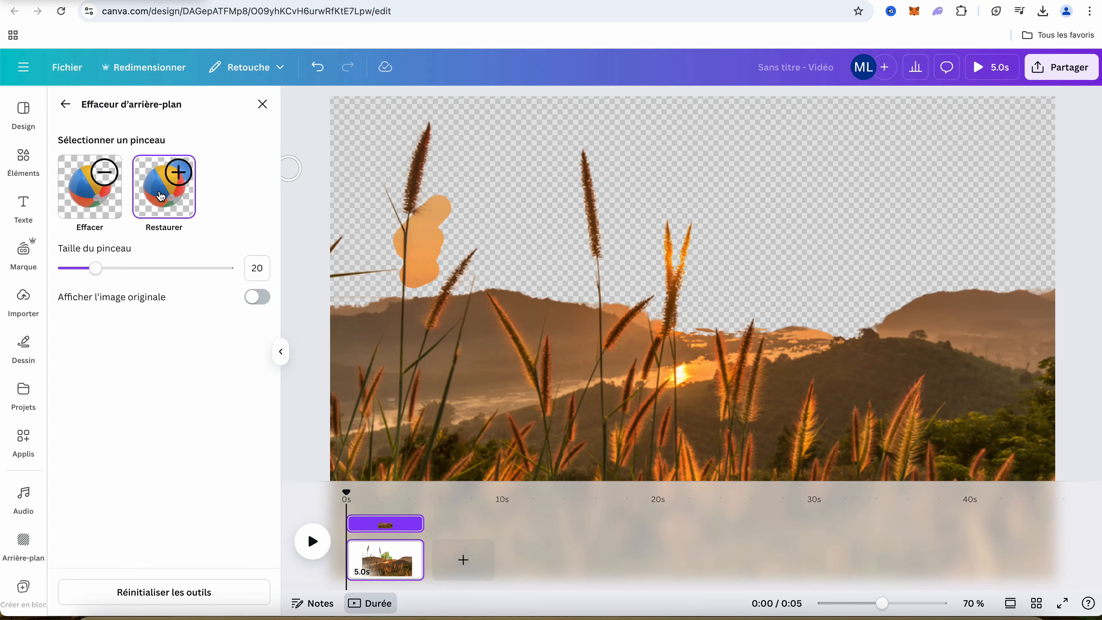
left_click(65, 104)
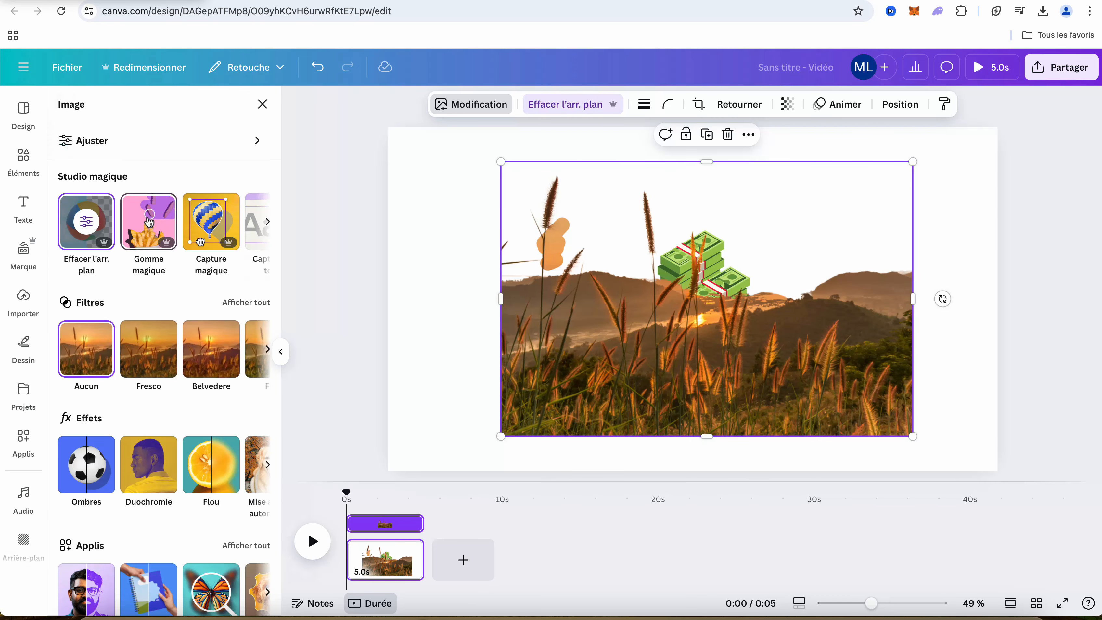
Erase the tall grass head at the photo's upper left with Magic Eraser, using the size 20 brush
left_click(149, 222)
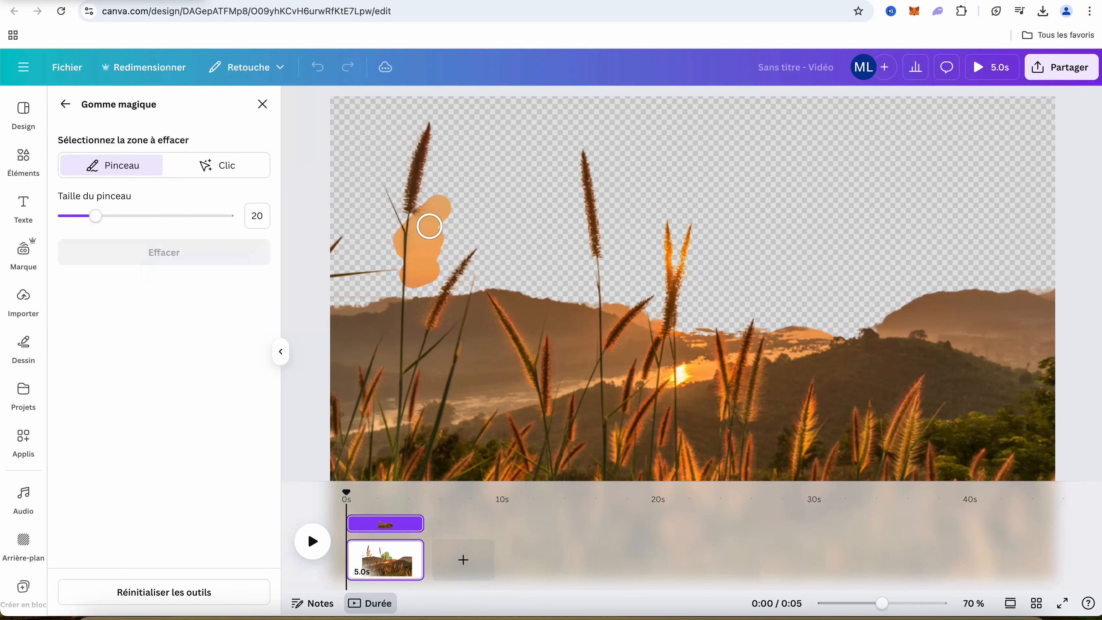
left_click_drag(428, 129, 409, 208)
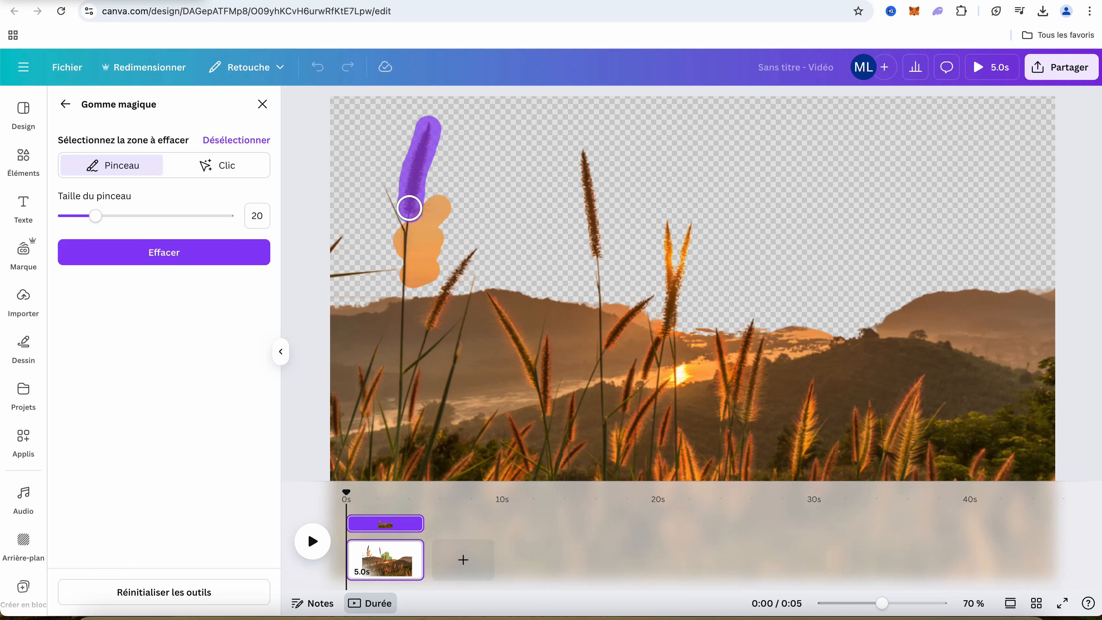
left_click(182, 256)
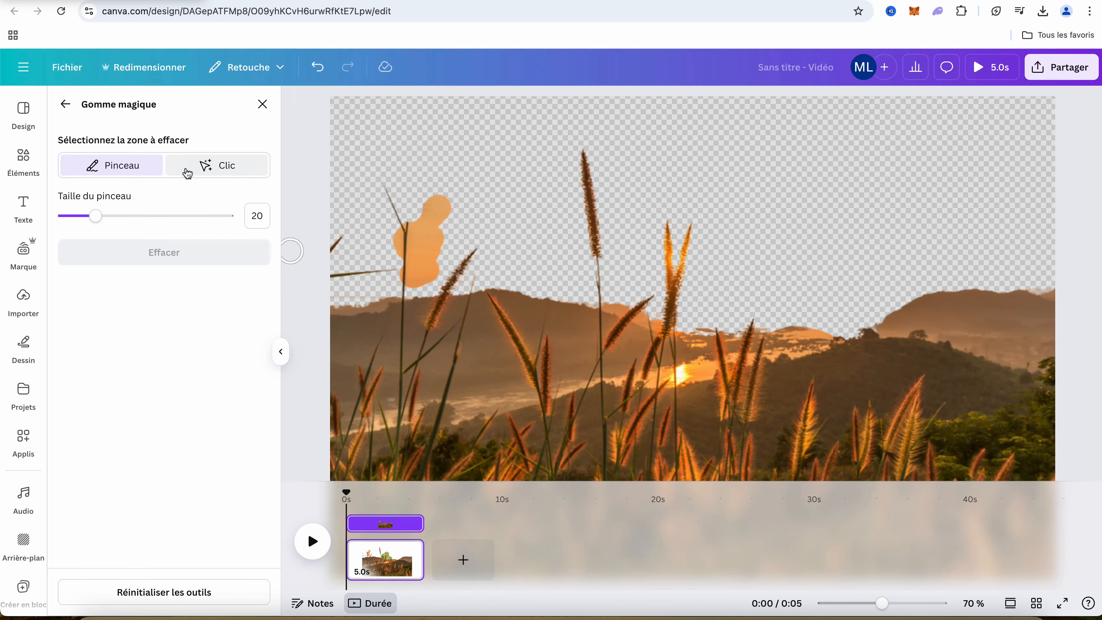
left_click(67, 105)
Start Magic Edit on the landscape photo and mark the area above the patch of orange sky with the size 40 brush
left_click(268, 221)
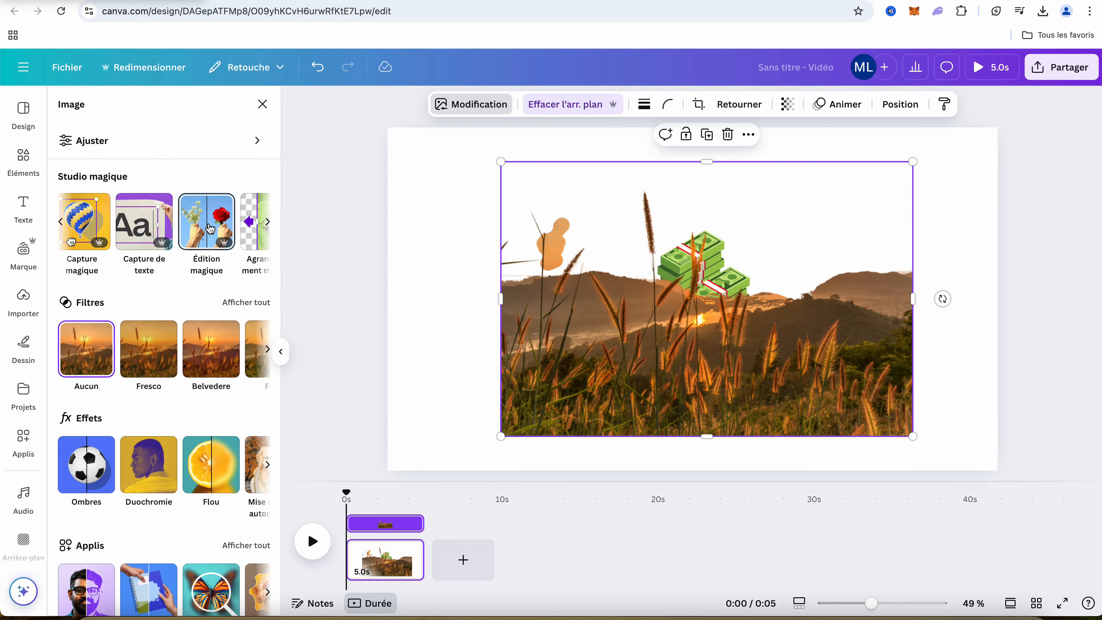
left_click(211, 222)
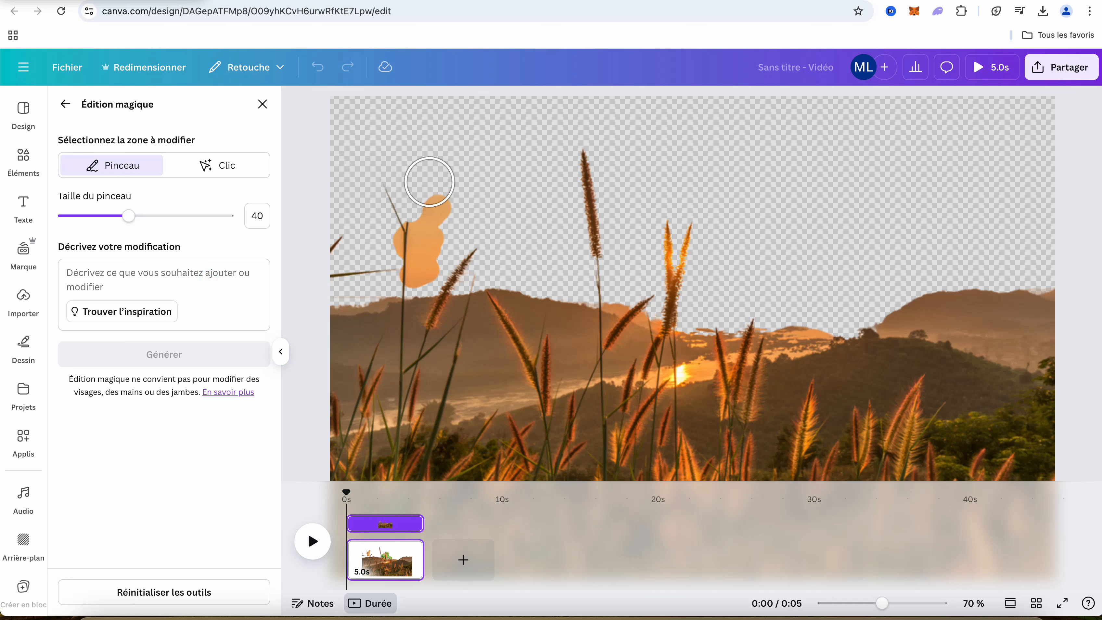
left_click(417, 129)
left_click_drag(417, 128, 406, 209)
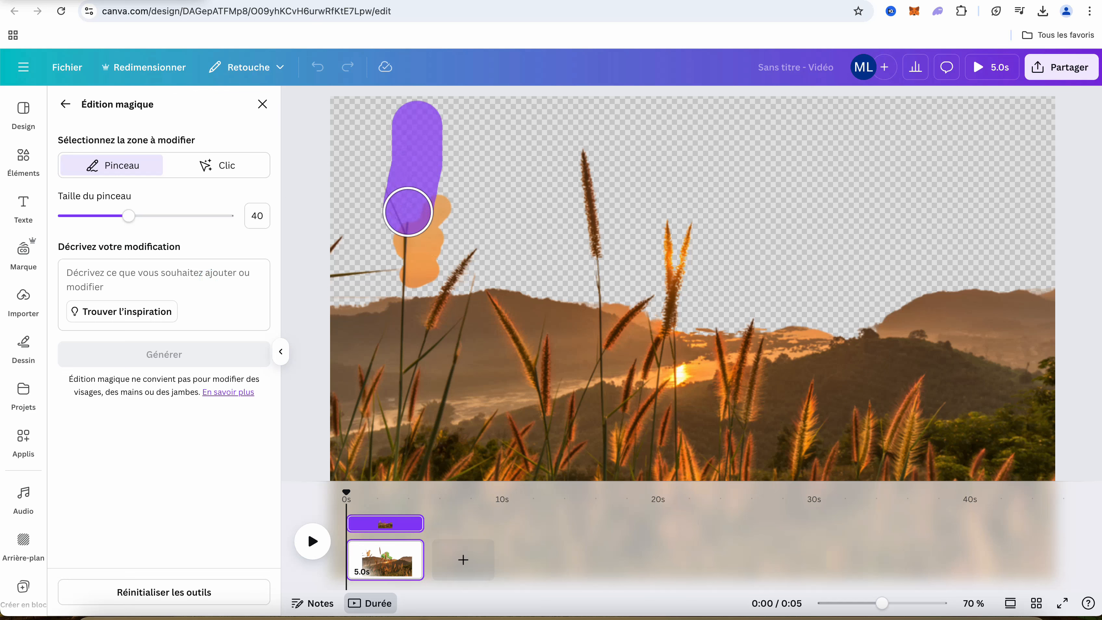
Describe the edit as "A dollar bill" and generate it in the marked area
left_click(222, 277)
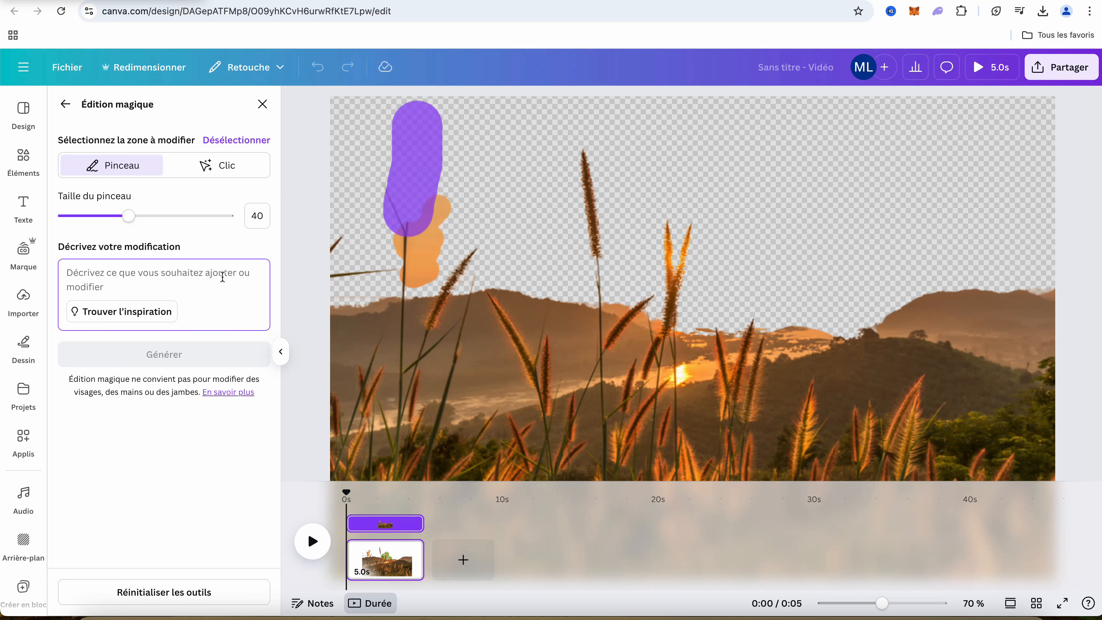
type("A")
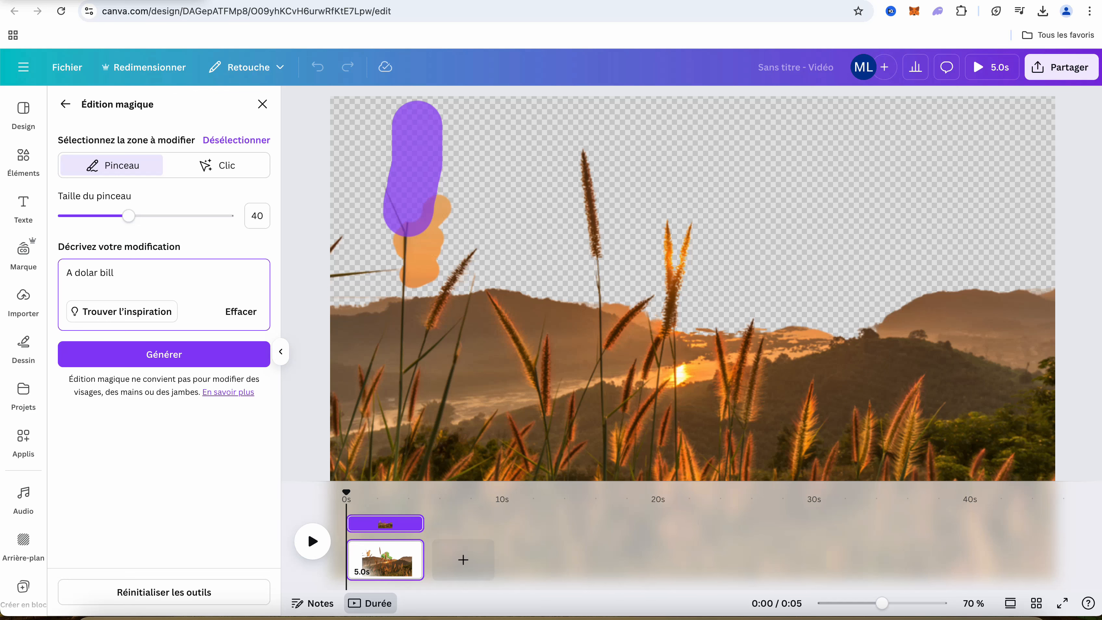
type(" dolar bill")
key("Left")
key("Left")
key("Left")
key("Left")
key("Left")
key("Left")
type("l")
left_click(211, 349)
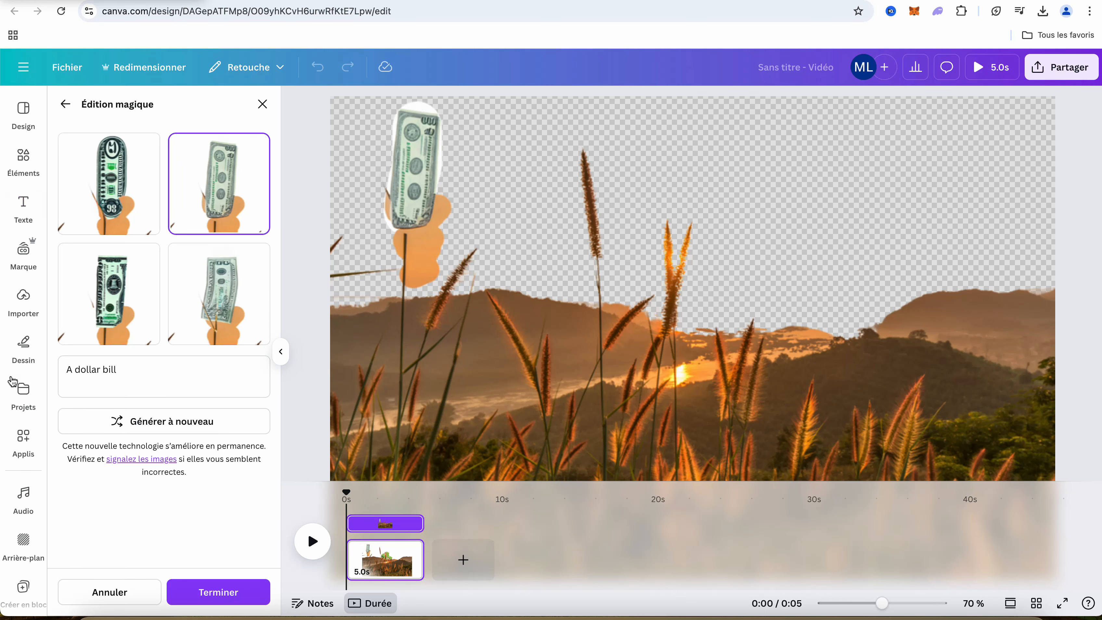
Browse the Canva apps catalogue, examining the popular apps and the AI-powered ones
scroll(12, 404, "down", 2)
left_click(13, 402)
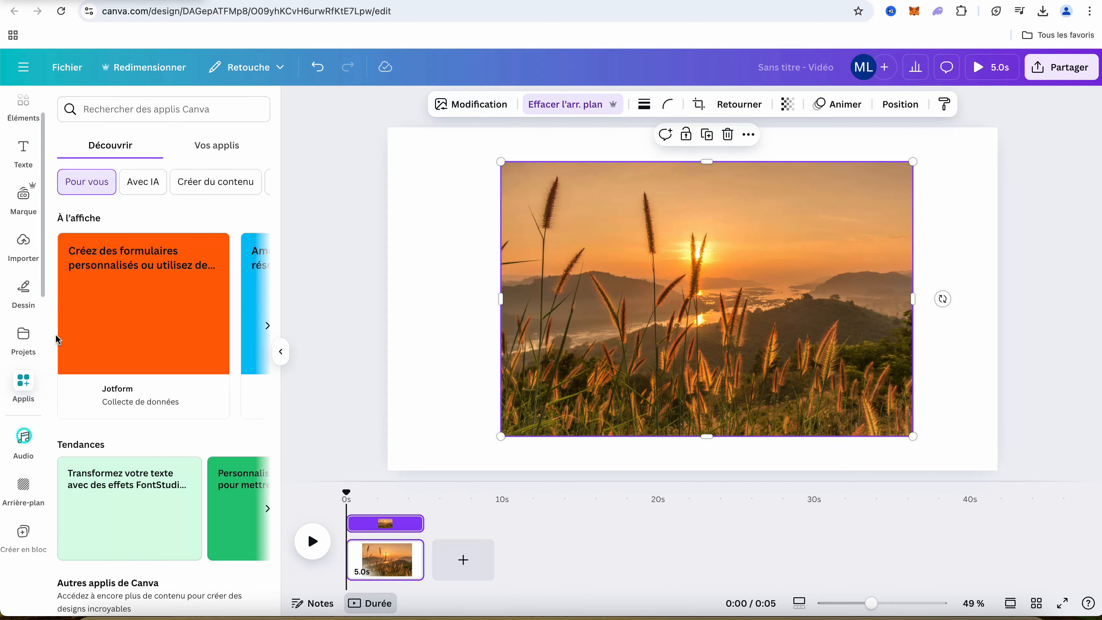
scroll(161, 310, "down", 10)
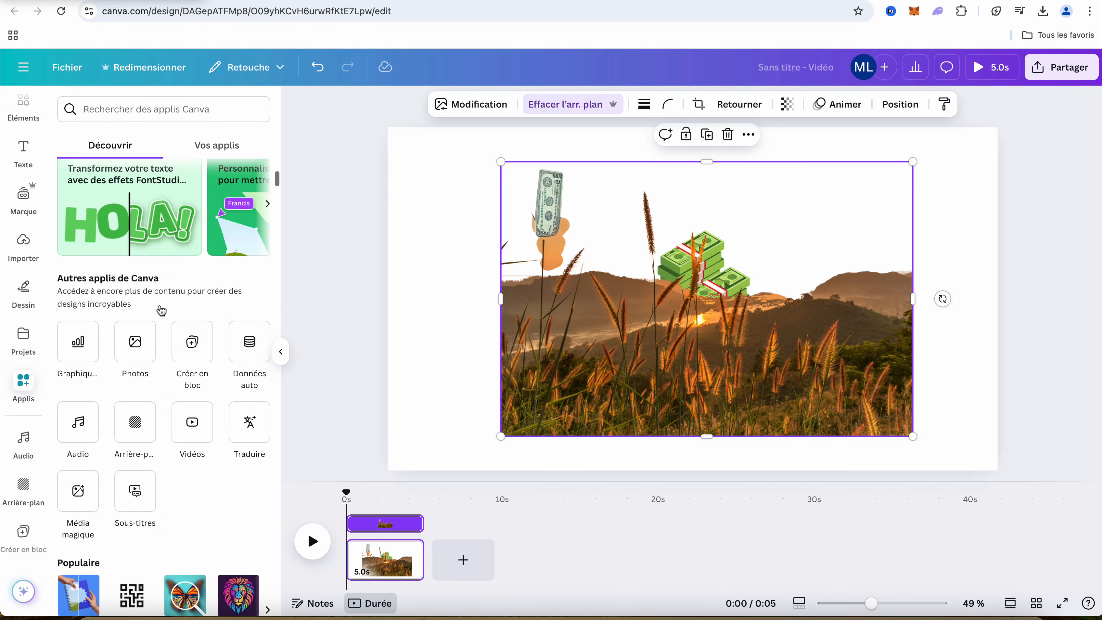
scroll(161, 308, "down", 4)
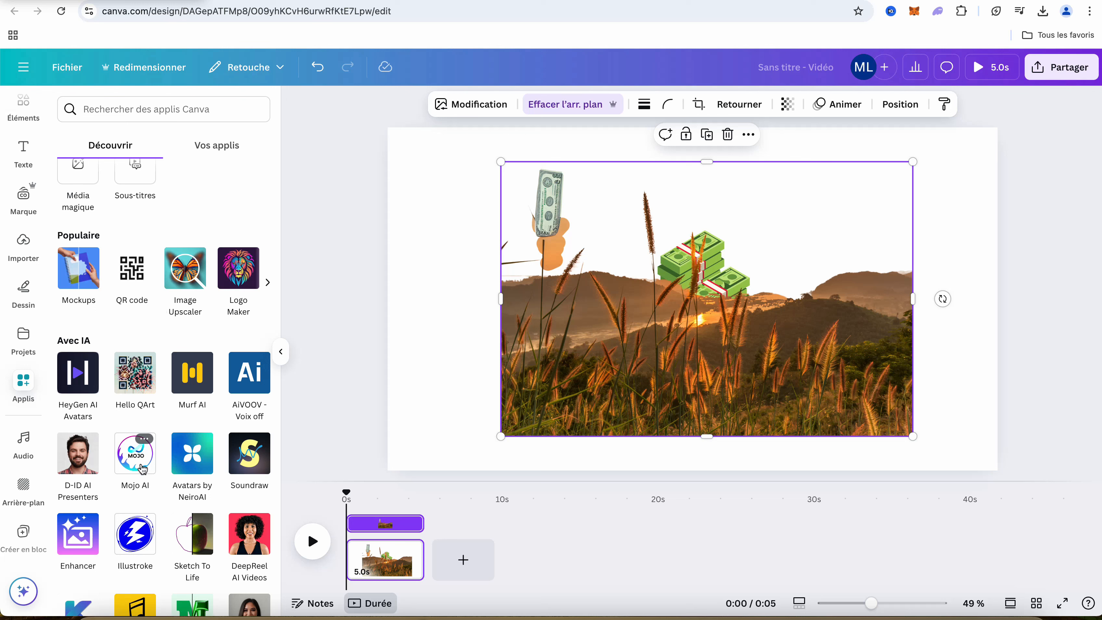
scroll(143, 469, "down", 3)
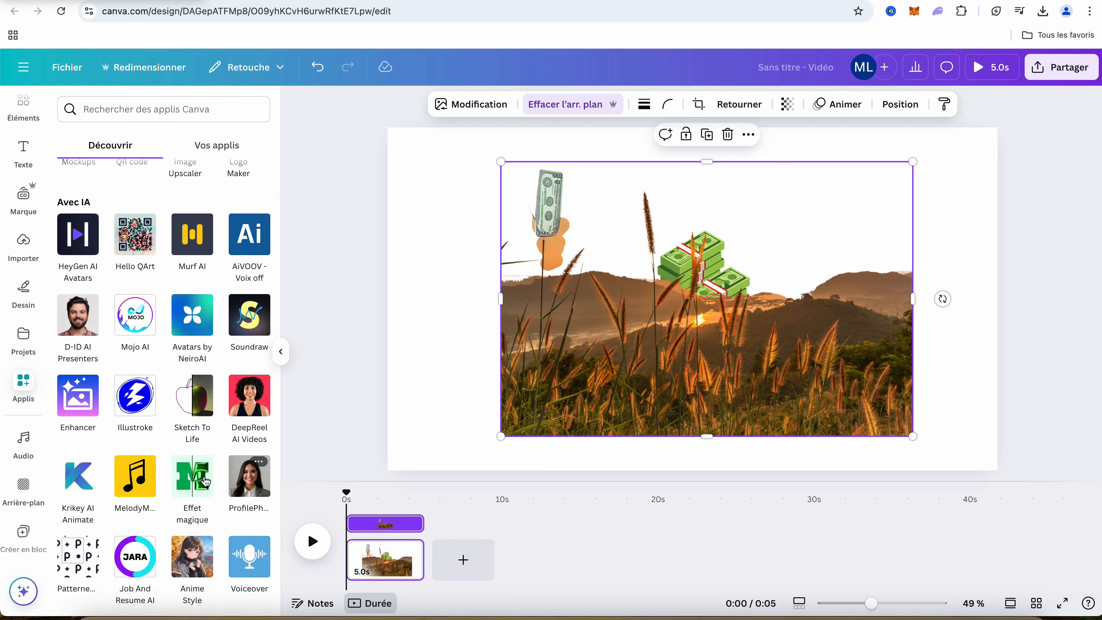
scroll(168, 491, "down", 5)
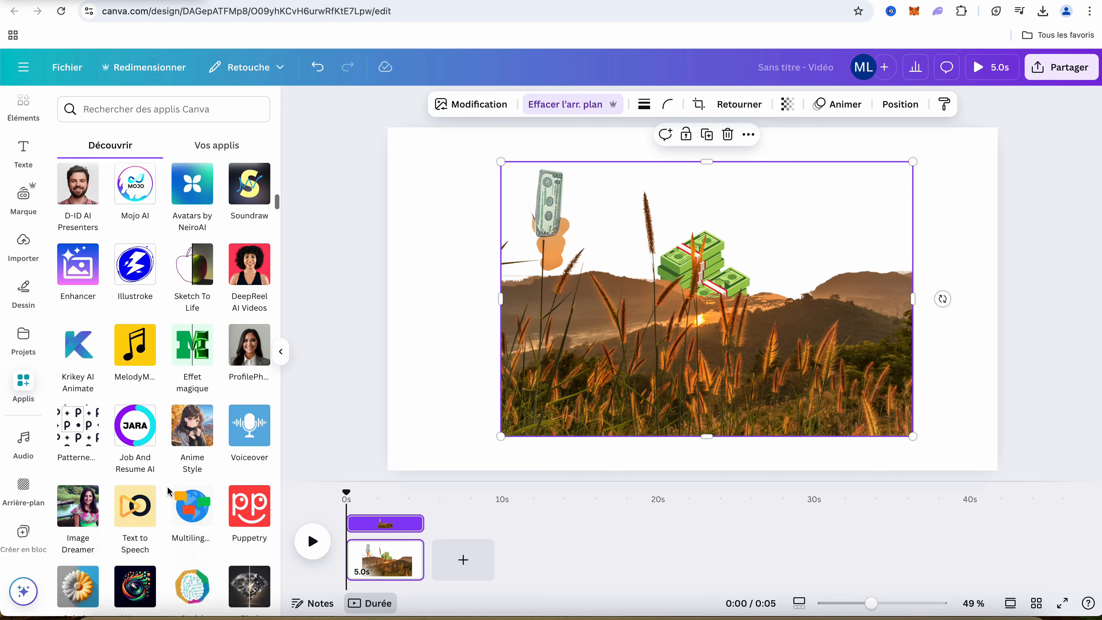
scroll(169, 491, "down", 2)
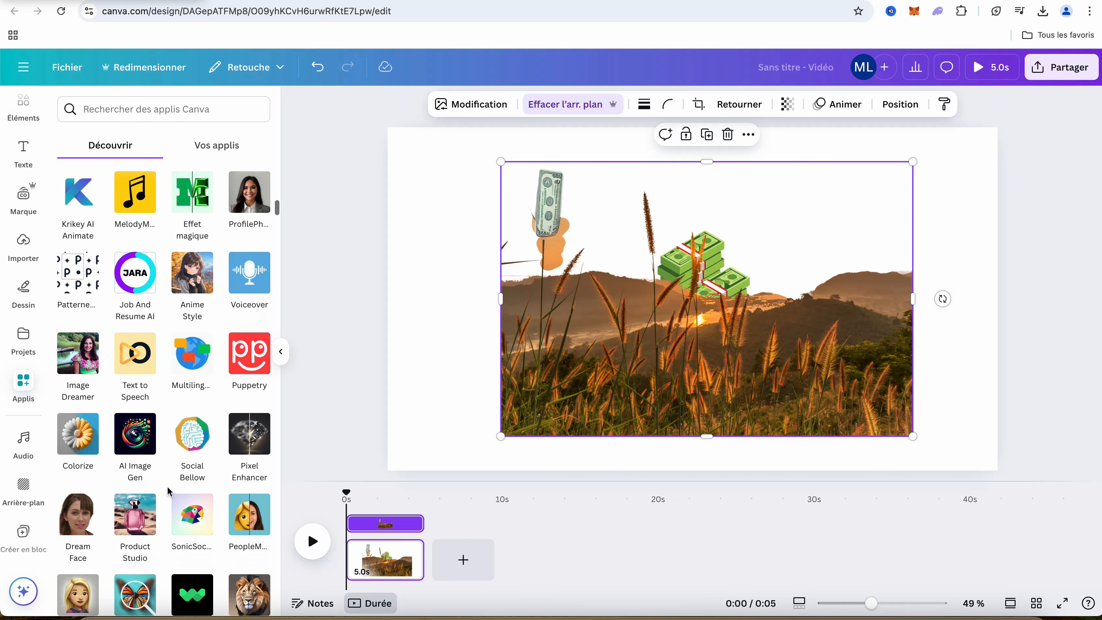
scroll(168, 490, "down", 3)
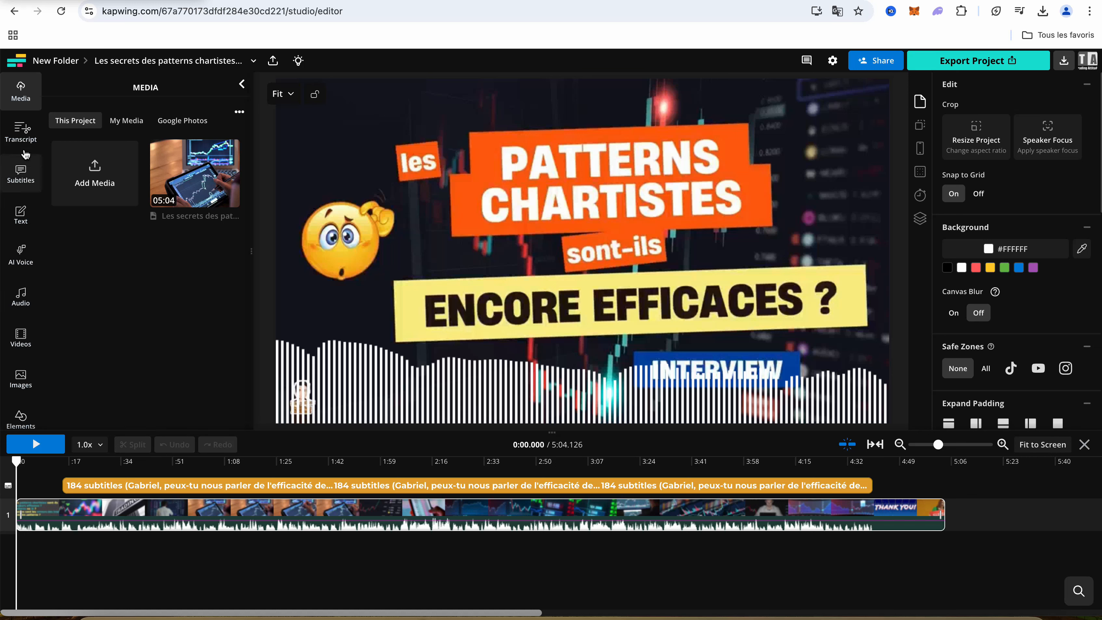
Switch to the Kapwing project, view its transcript and subtitles, and check the subtitles at several points up to about 2:39
left_click(20, 133)
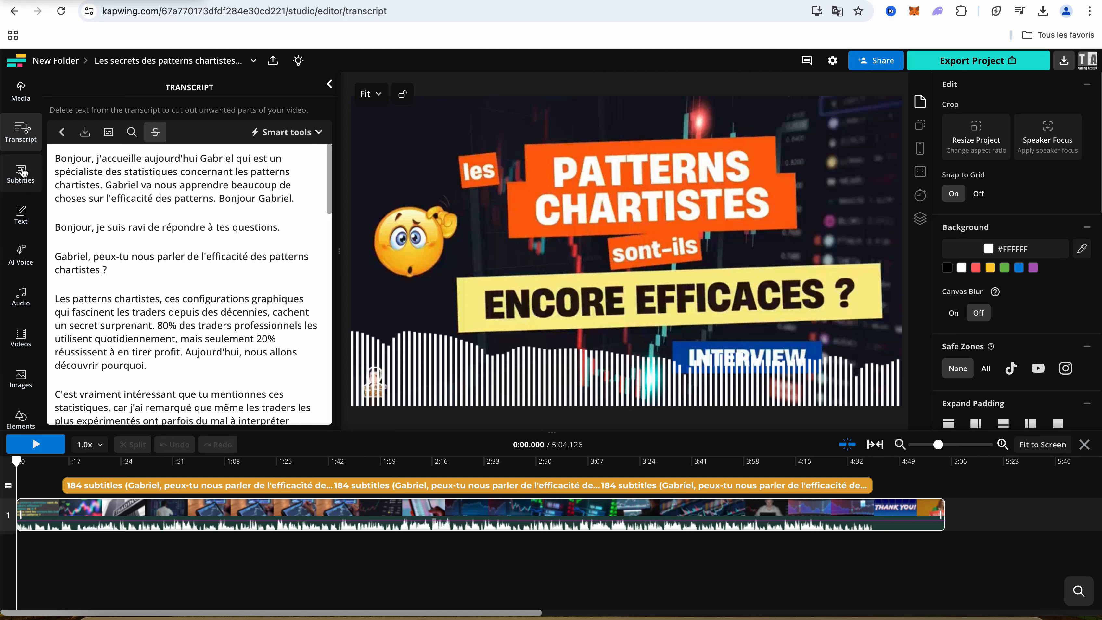
left_click(23, 173)
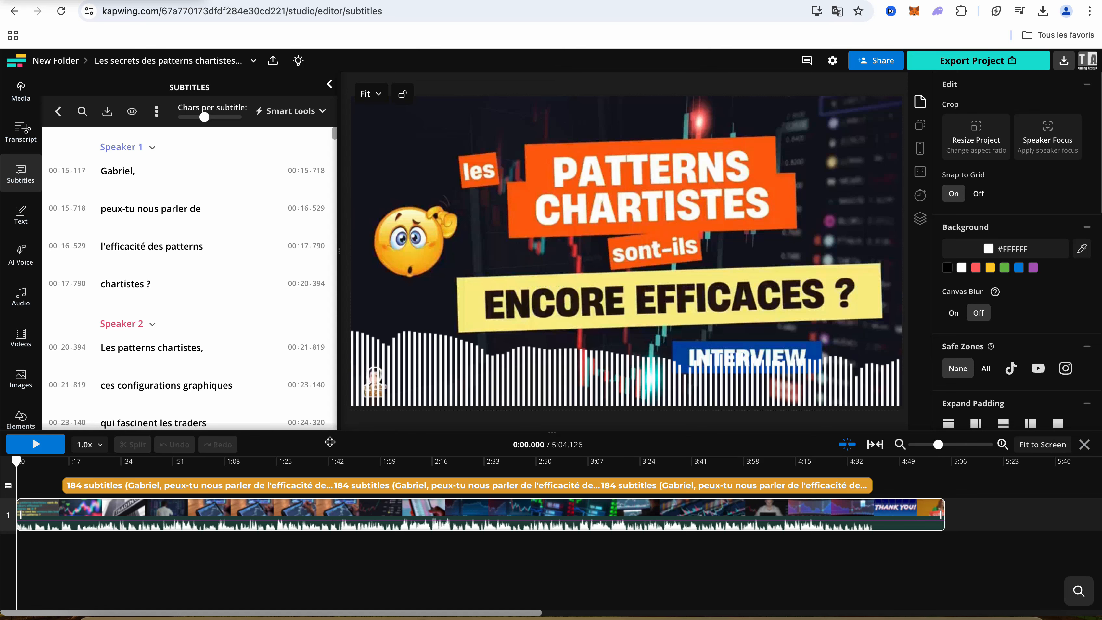
left_click(305, 460)
left_click(398, 461)
left_click(450, 462)
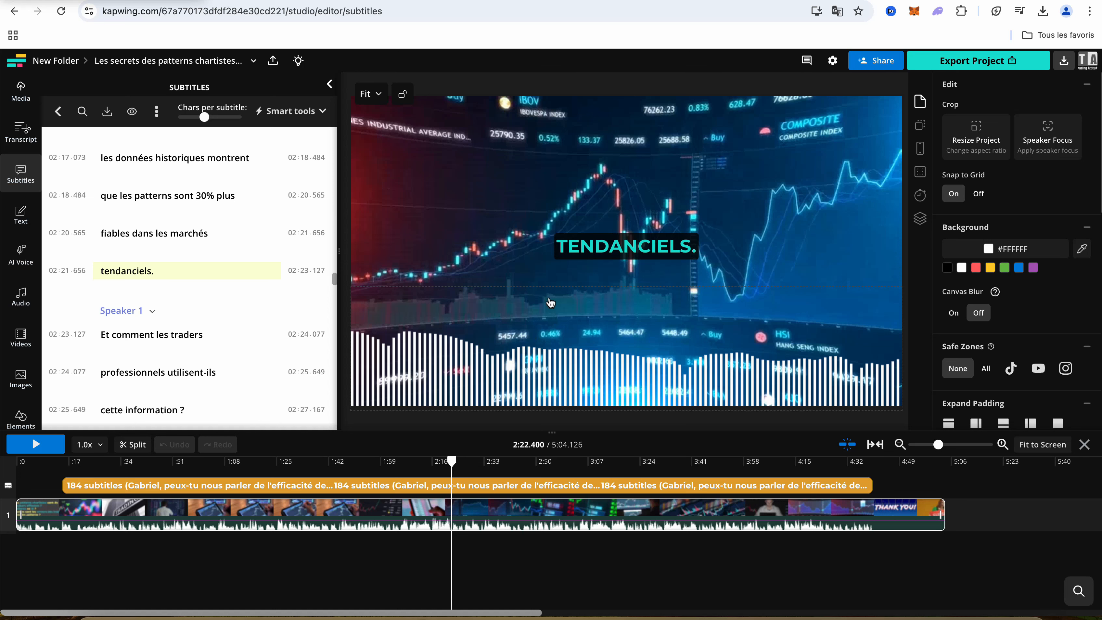
left_click(505, 461)
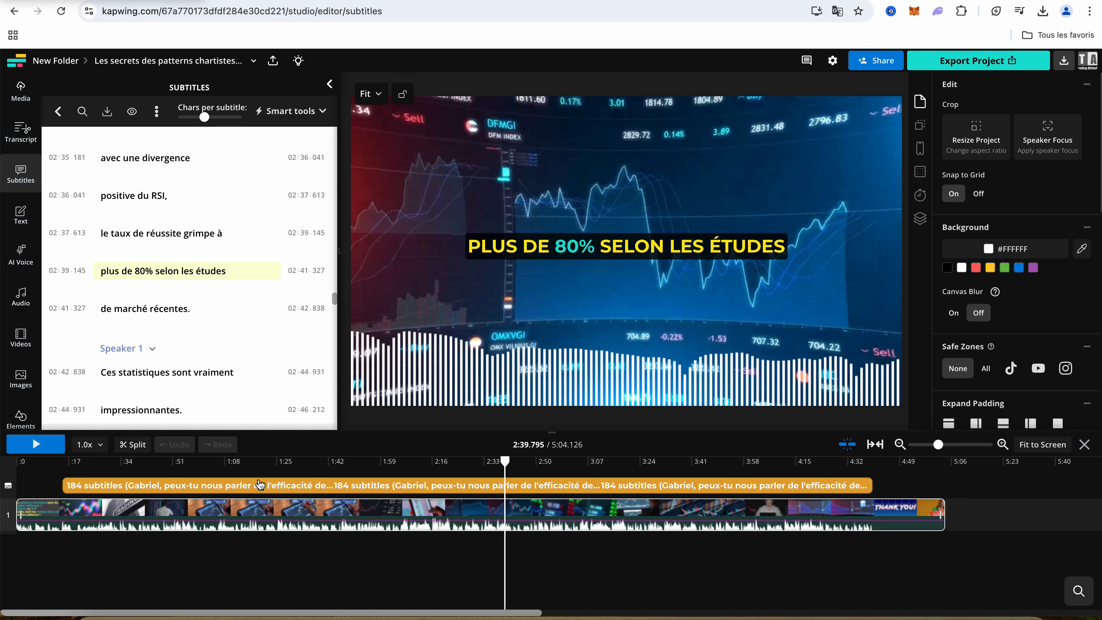
Display the subtitle track's style options and look through the subtitle lines from "plus de 80% selon les études" onward
left_click(259, 485)
left_click(159, 271)
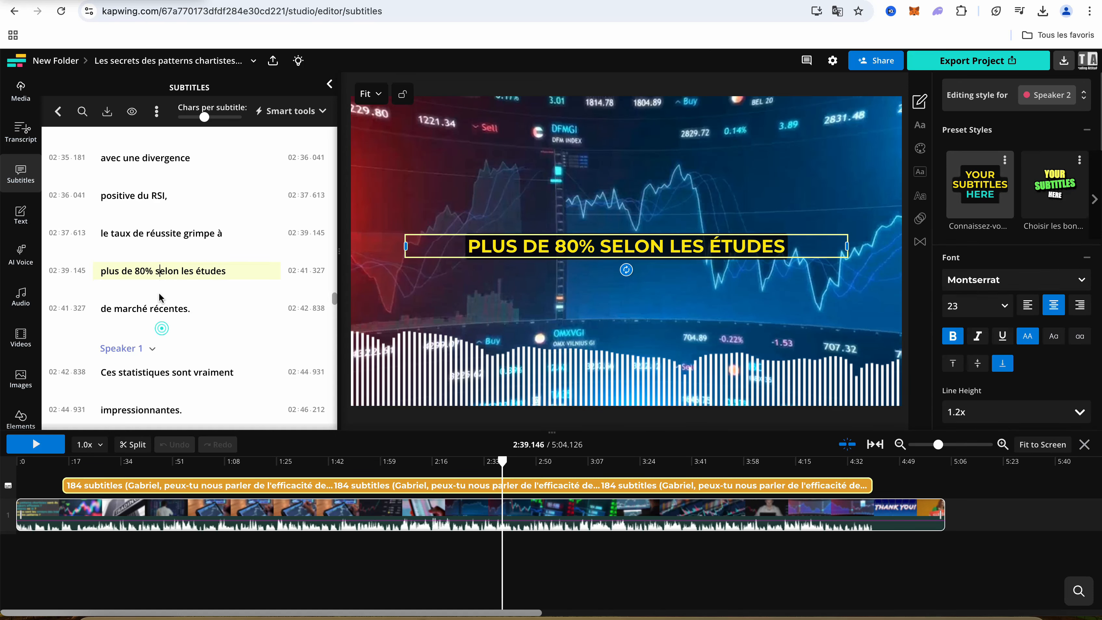
scroll(182, 313, "down", 3)
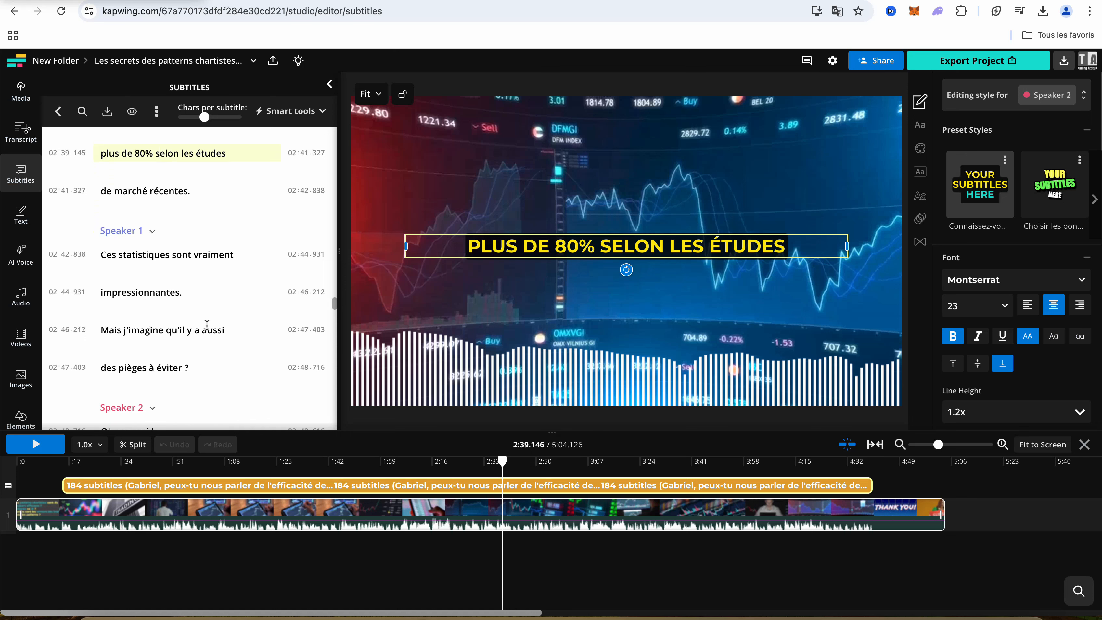
Display the white waveform's settings and browse the elements library through its shapes, emojis, progress bars and waveforms
left_click(447, 382)
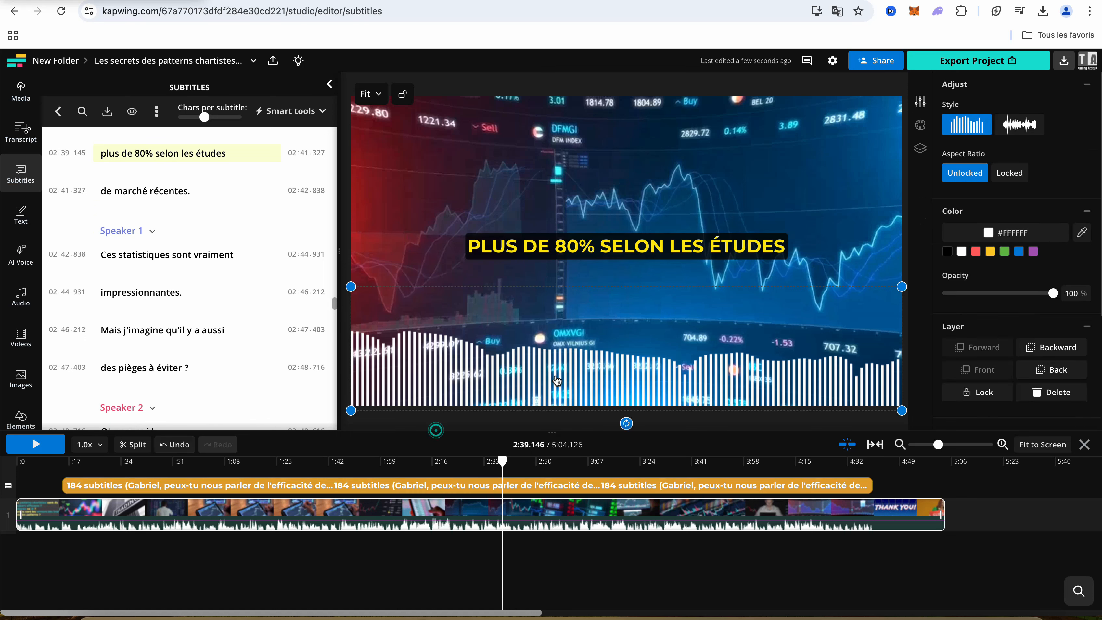
scroll(19, 299, "down", 2)
left_click(20, 362)
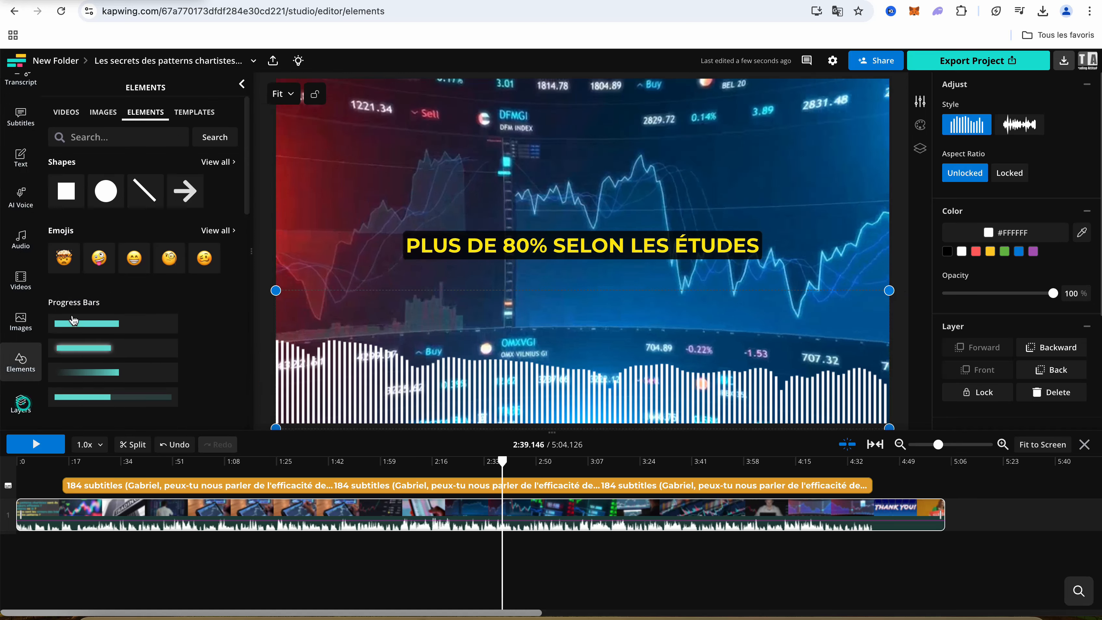
scroll(73, 316, "down", 4)
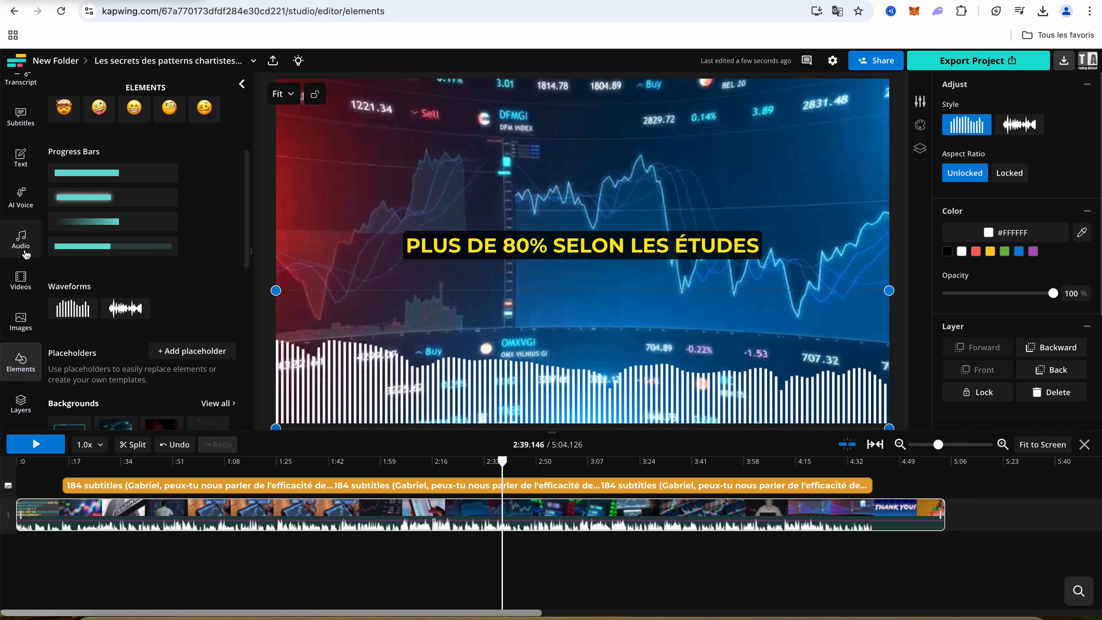
Add the stock AI persona "Dave in a red shirt" to the video at about 2:39
left_click(21, 197)
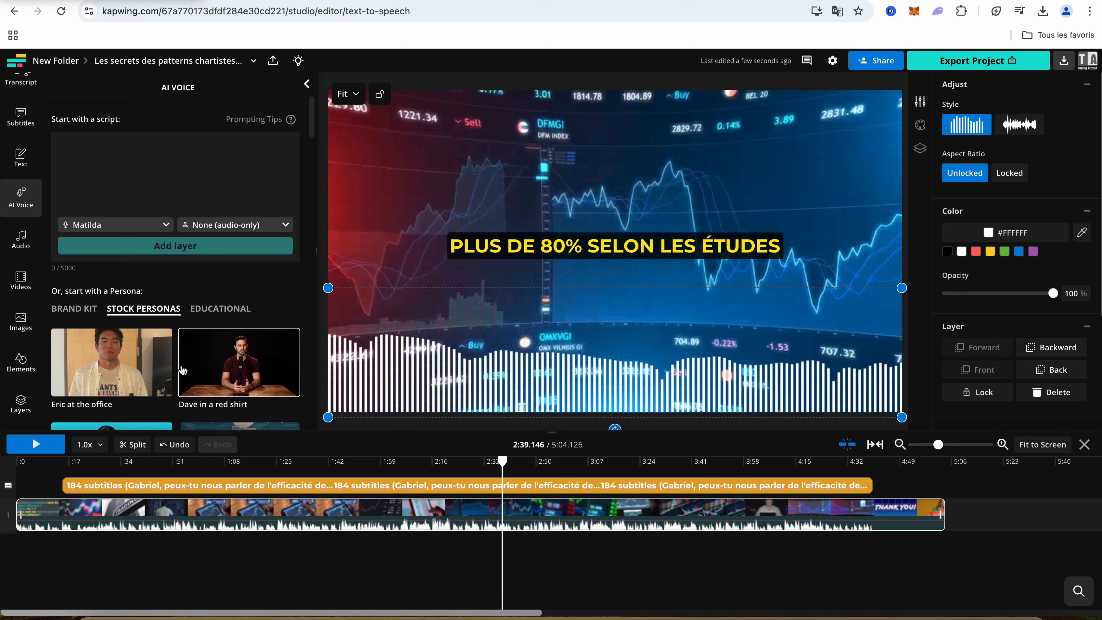
scroll(182, 369, "down", 3)
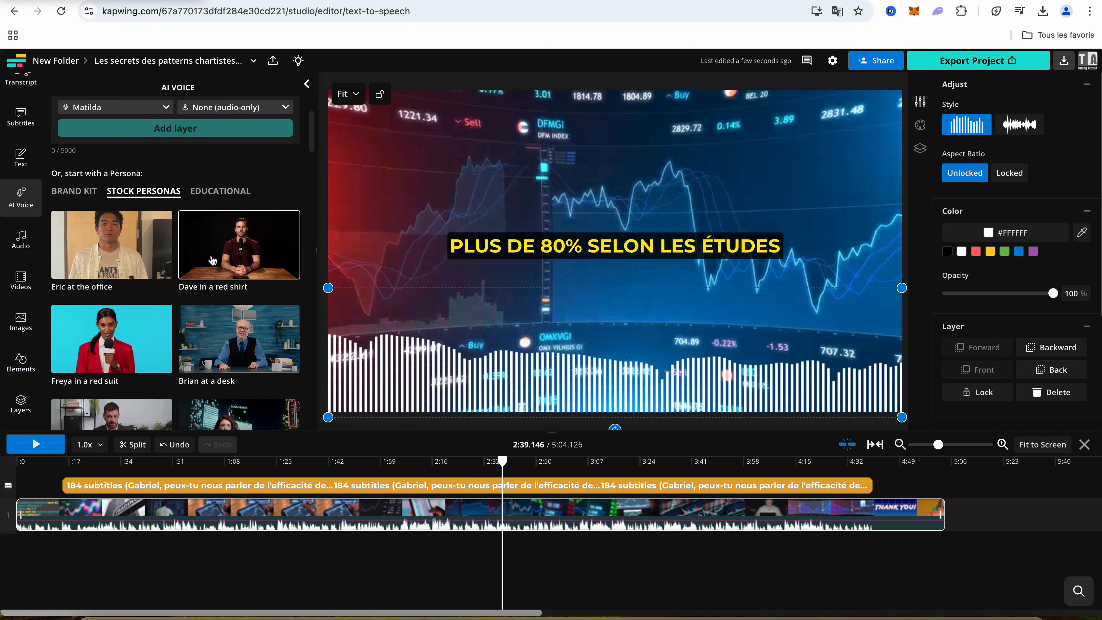
left_click(212, 259)
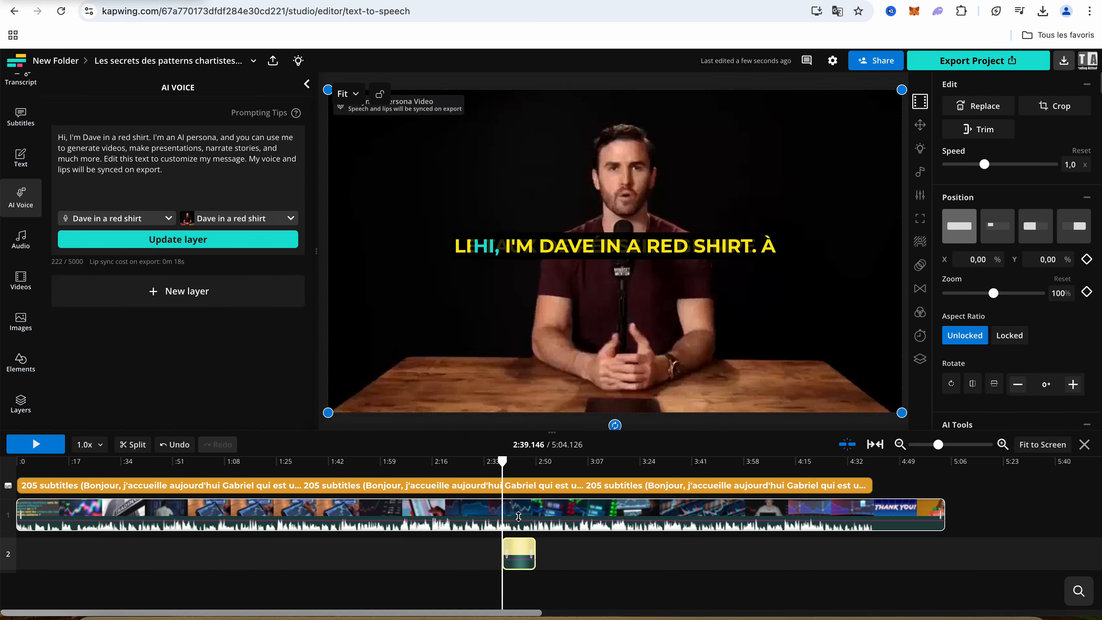
Preview the persona clip, move it to the end of the video starting at about 4:53, and play it there
left_click(54, 442)
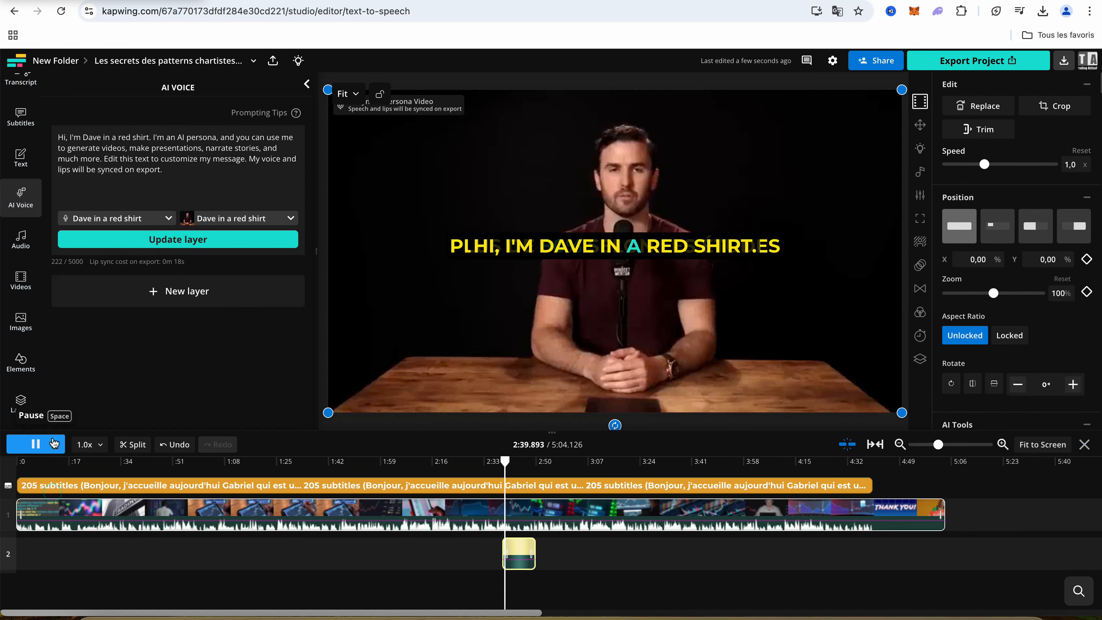
left_click(54, 443)
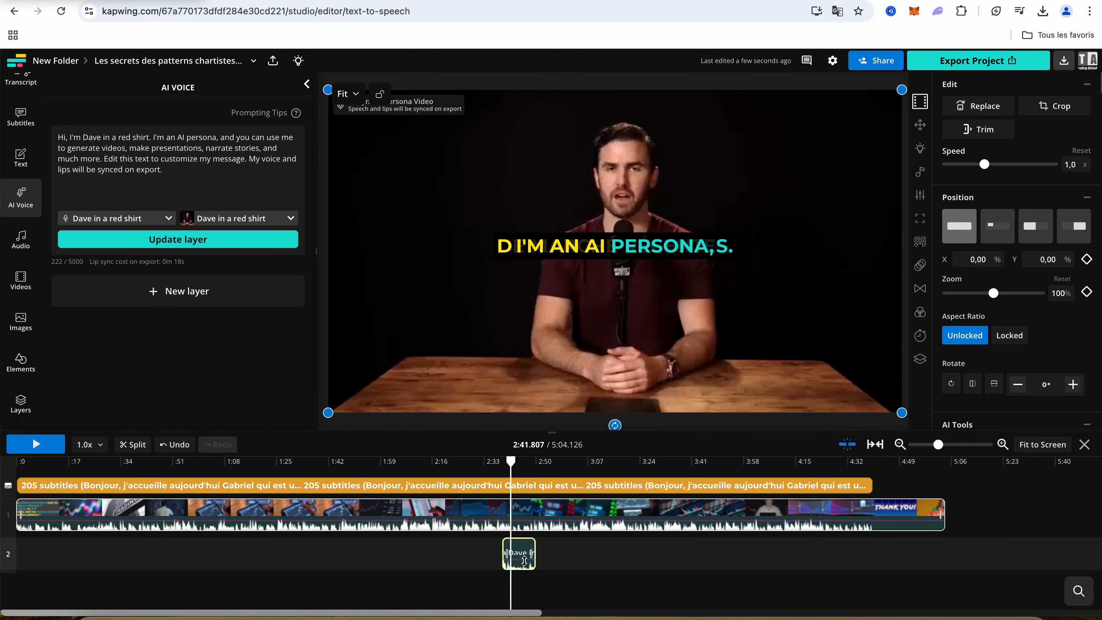
left_click_drag(520, 555, 928, 553)
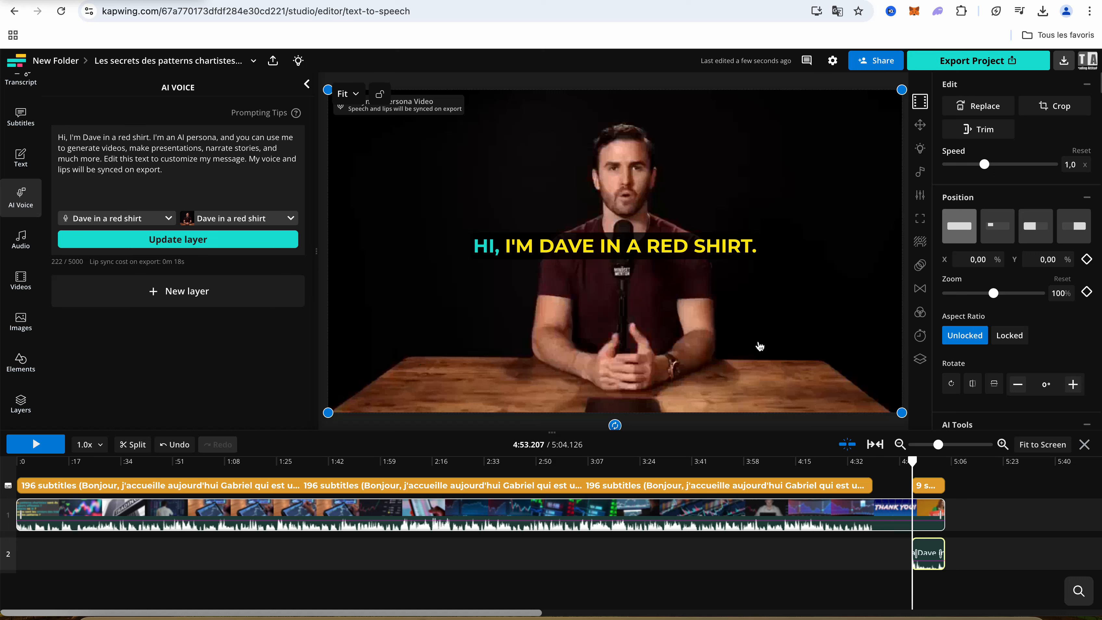
left_click(35, 445)
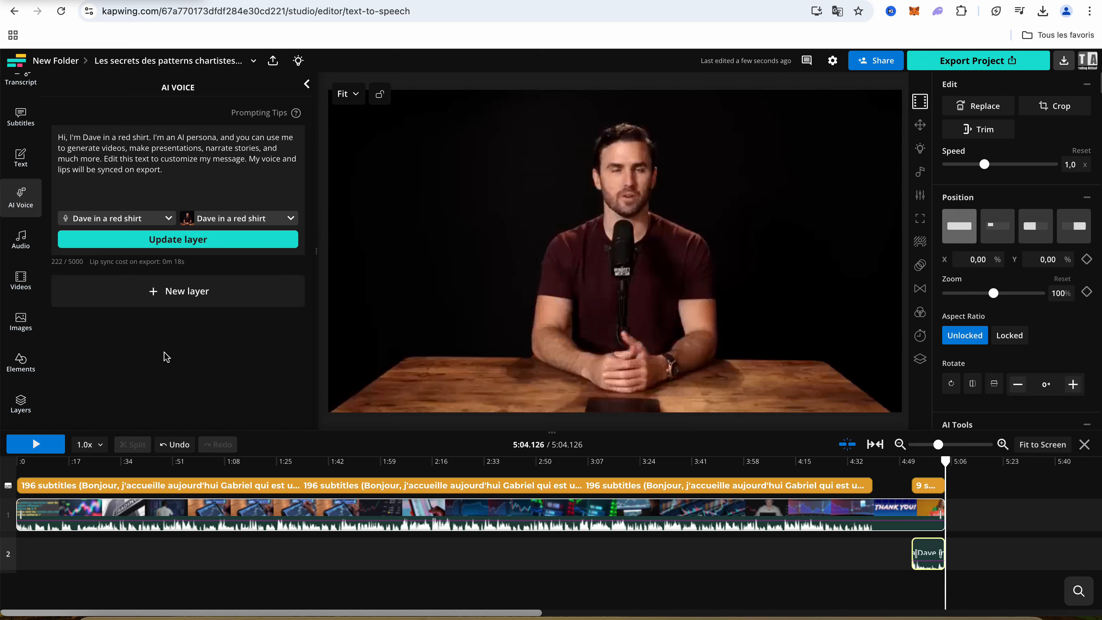
Look through the available personas and voices for the AI voice layer, including the options to create a persona or voice clone
left_click(292, 220)
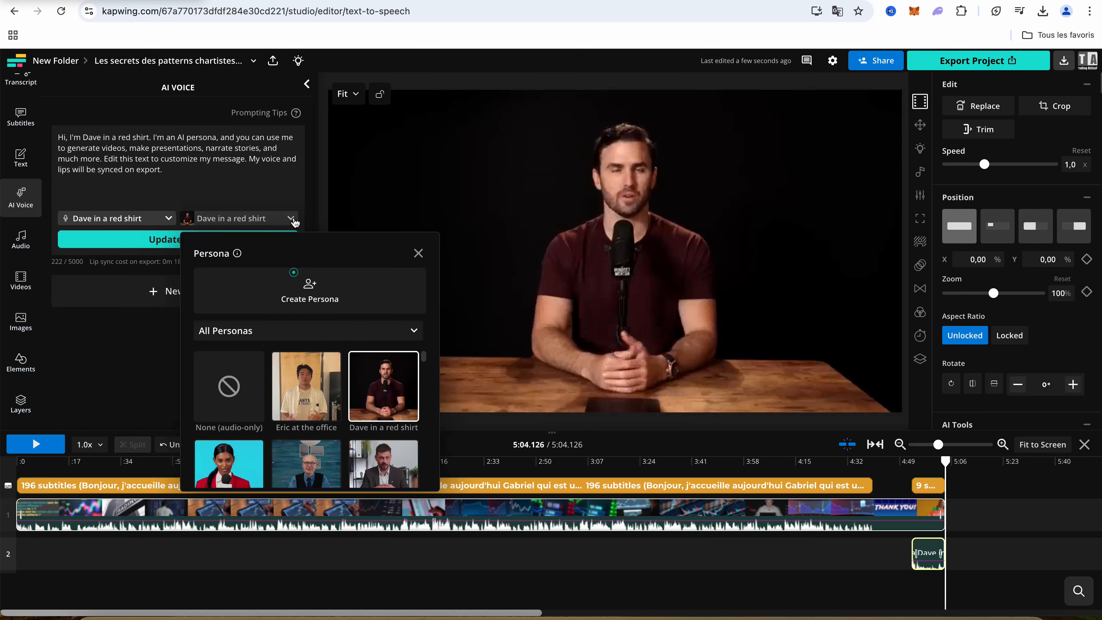
left_click(169, 218)
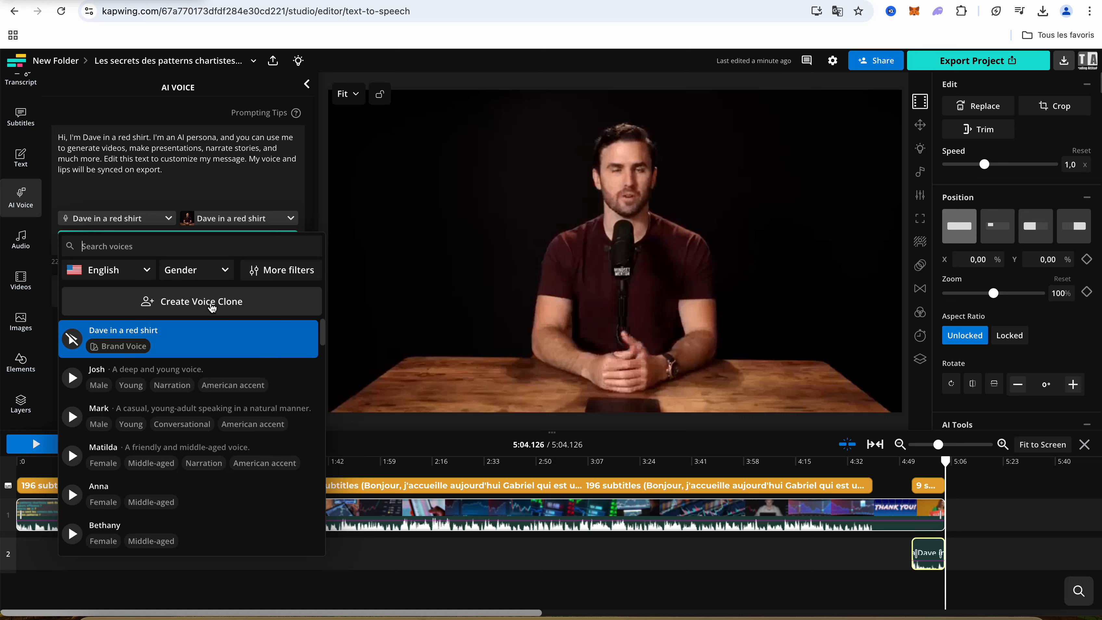
left_click(316, 210)
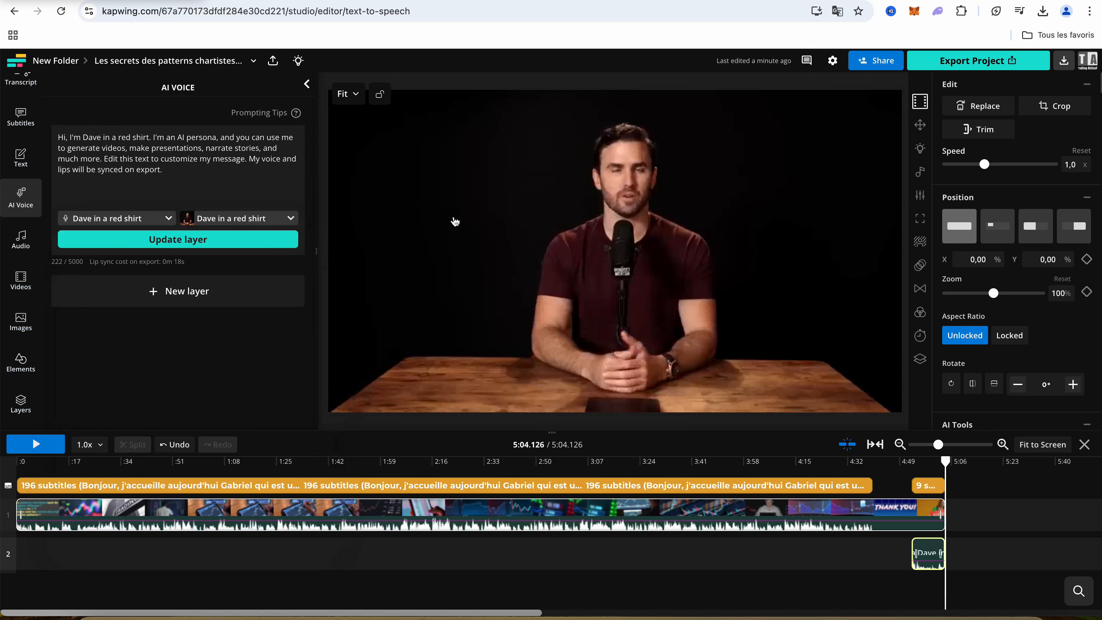
Display the main subtitle track's lines at about 0:17 and lower the number of characters per subtitle
left_click(371, 464)
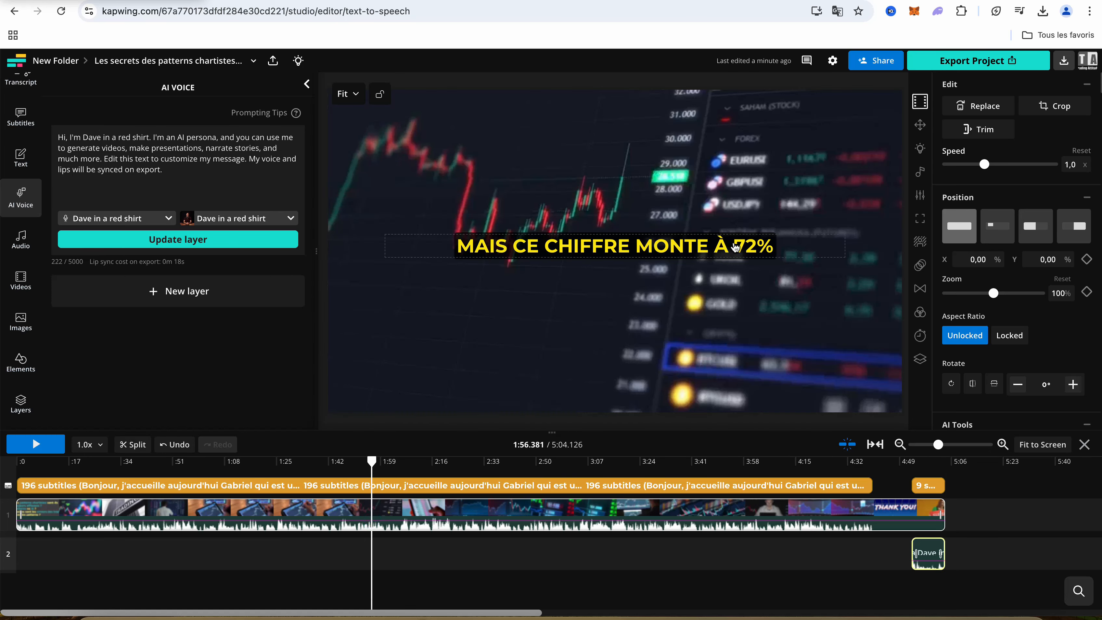
left_click(70, 488)
left_click(70, 489)
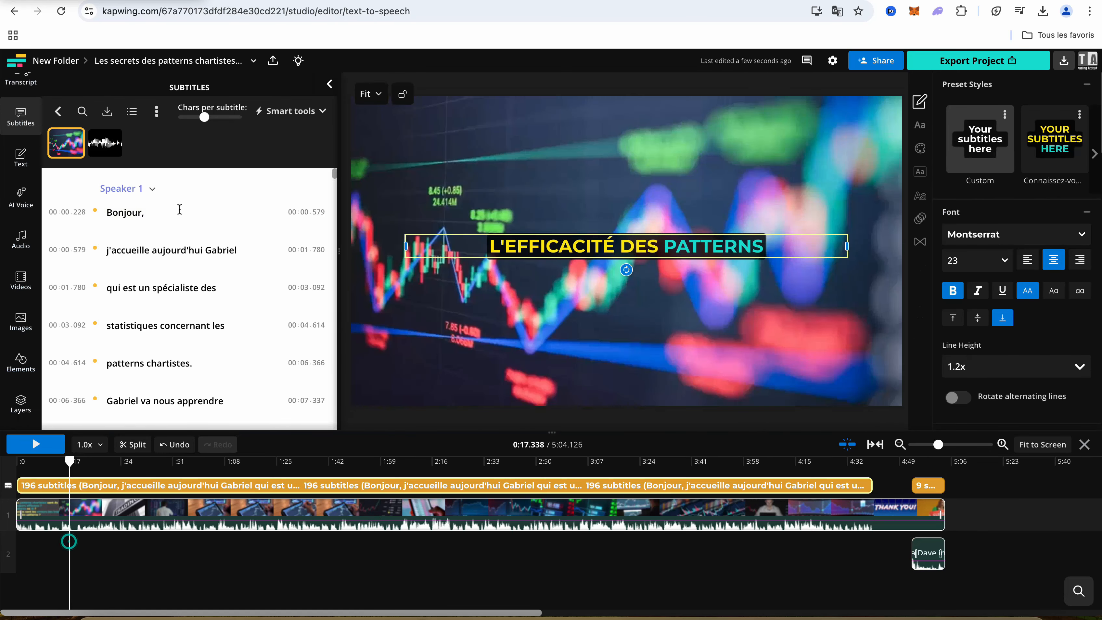
left_click_drag(203, 124, 177, 124)
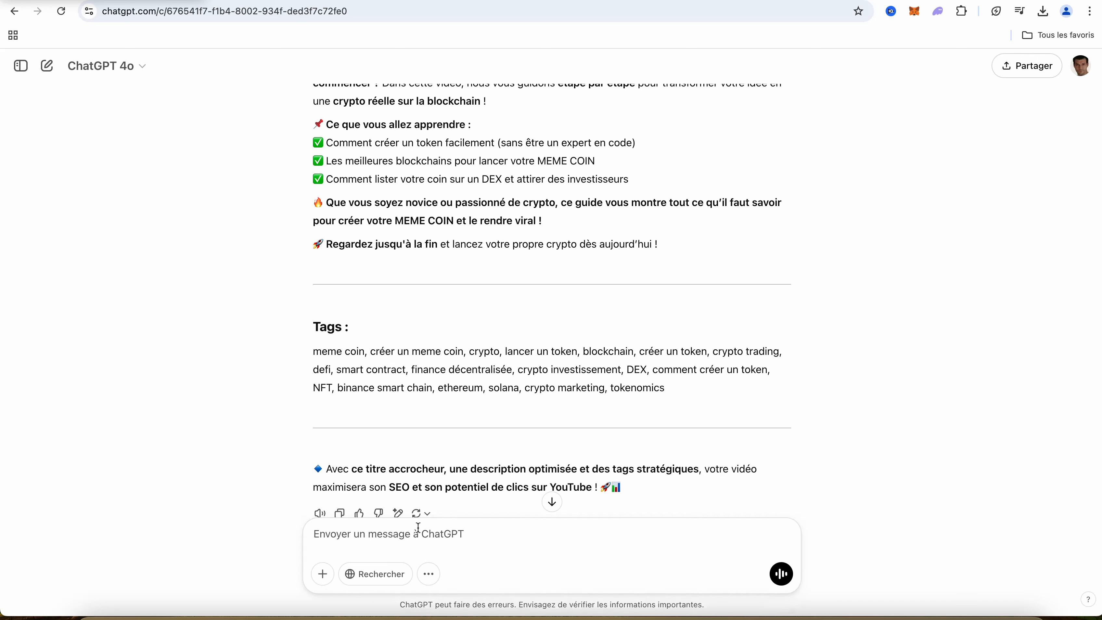
Review the description and tags for the meme coin video in the ChatGPT conversation, and switch to Claude's new chat page
scroll(477, 438, "down", 2)
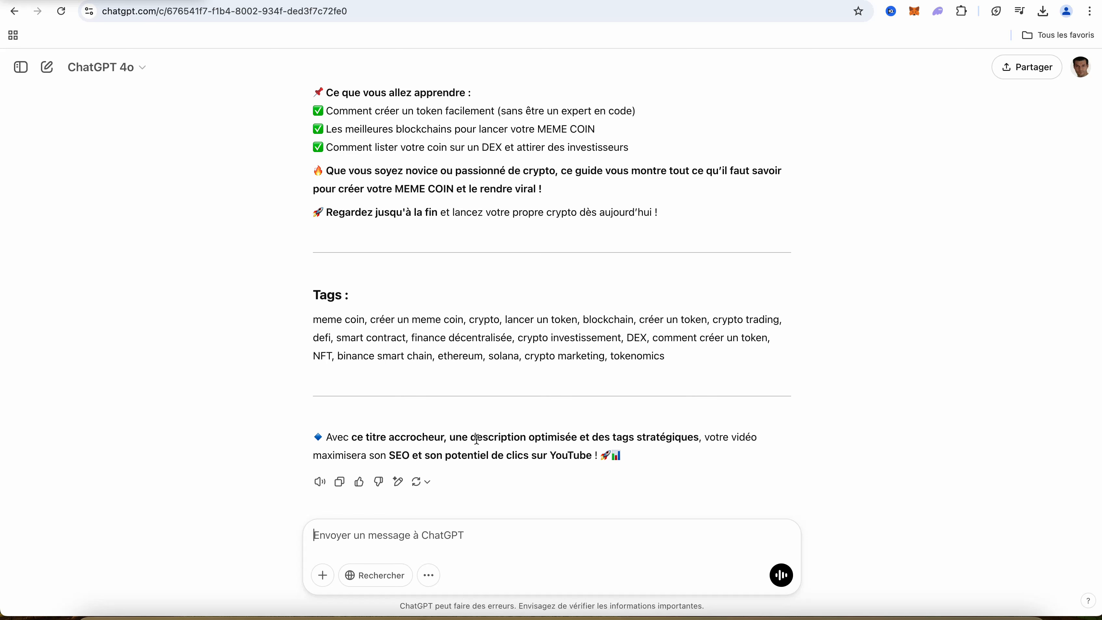
scroll(476, 439, "up", 6)
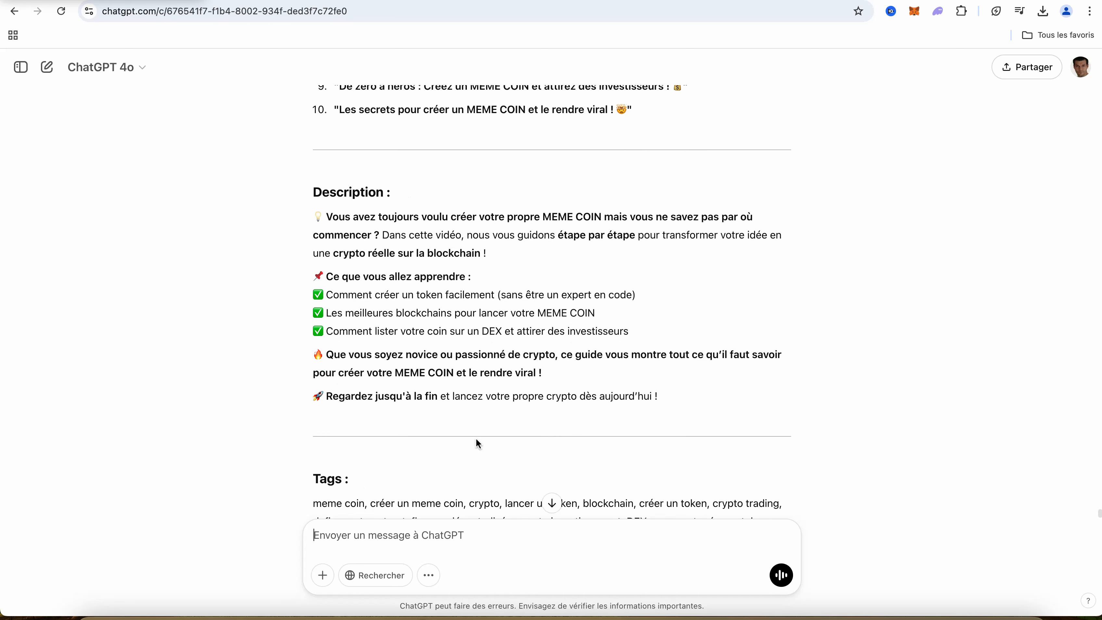
scroll(477, 443, "down", 6)
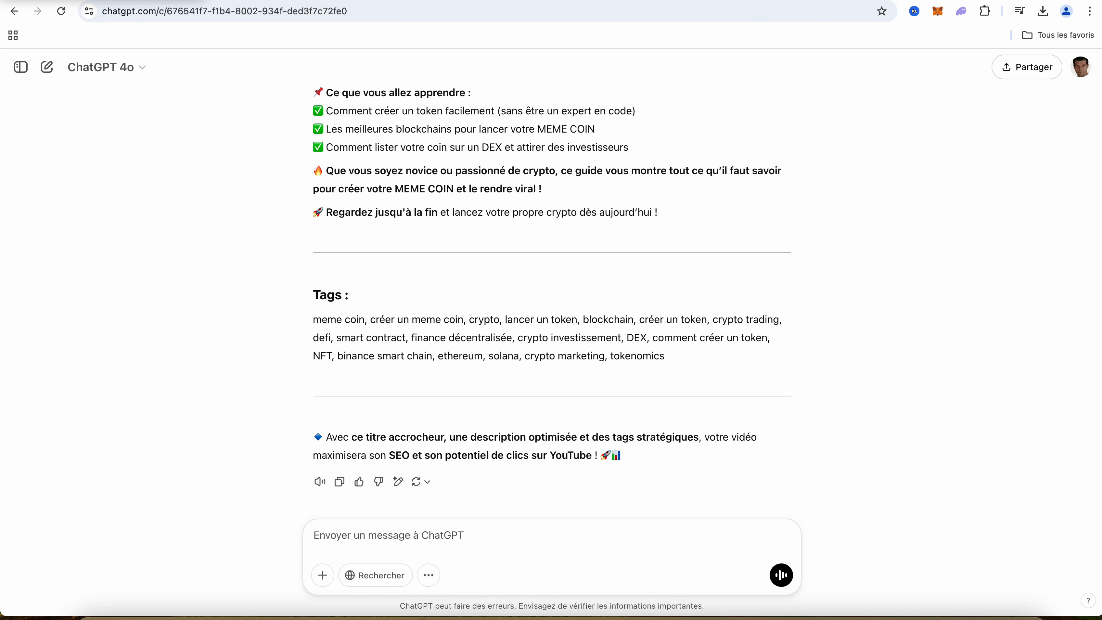
left_click(1010, 0)
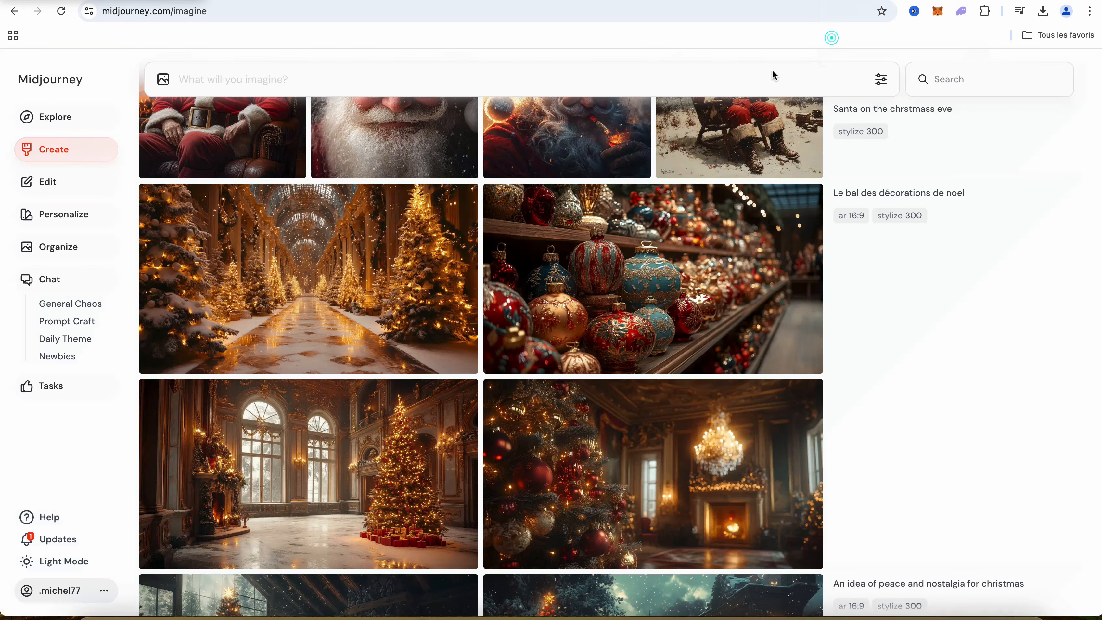
Switch to Midjourney and browse the previously generated images and their prompts on the Create page, from older to newer ones
scroll(852, 243, "up", 5)
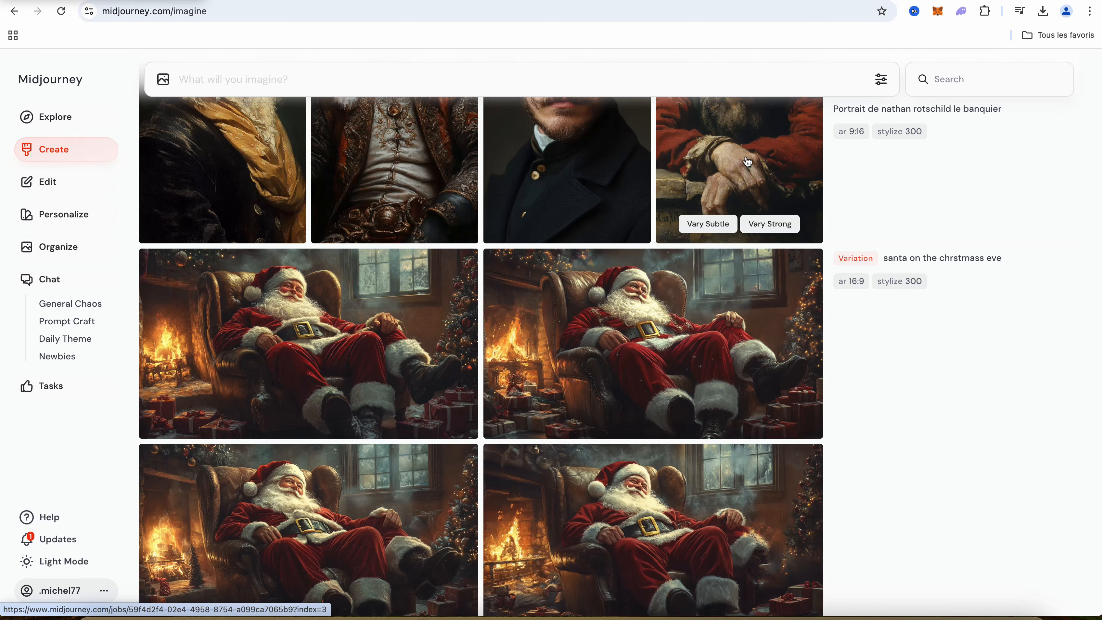
scroll(848, 250, "up", 5)
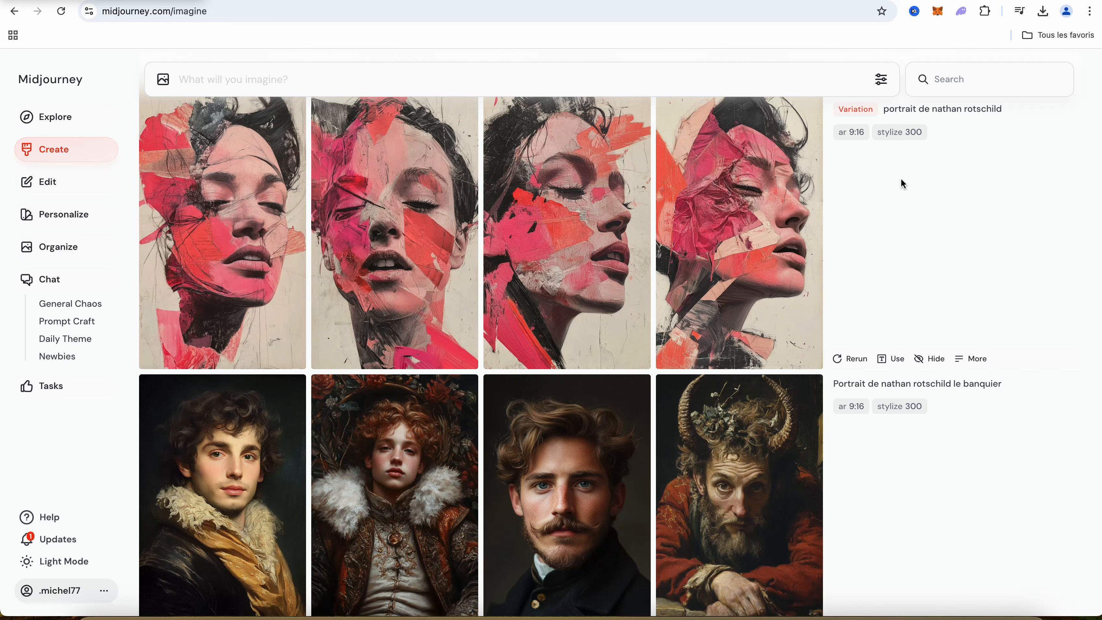
scroll(901, 184, "up", 10)
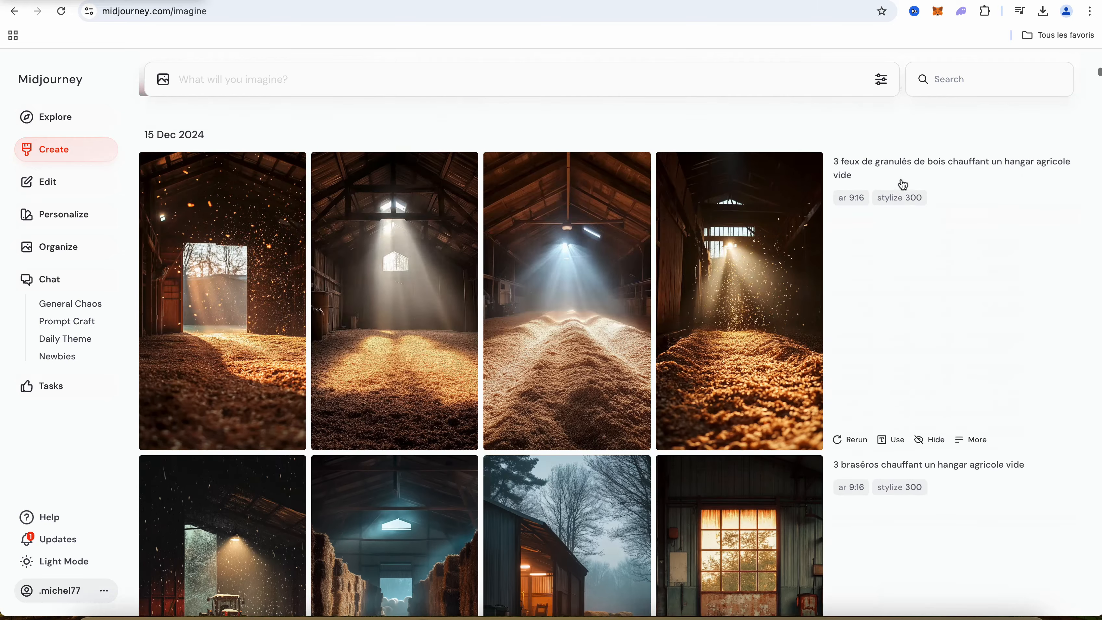
scroll(903, 184, "up", 15)
scroll(902, 182, "up", 15)
scroll(900, 178, "up", 5)
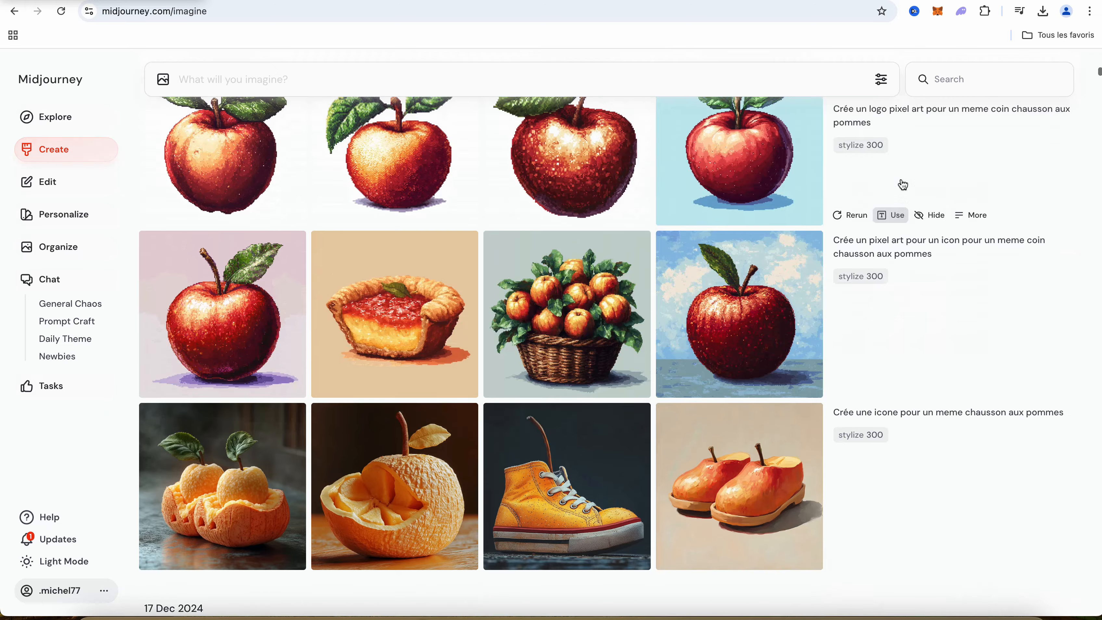
scroll(903, 184, "up", 15)
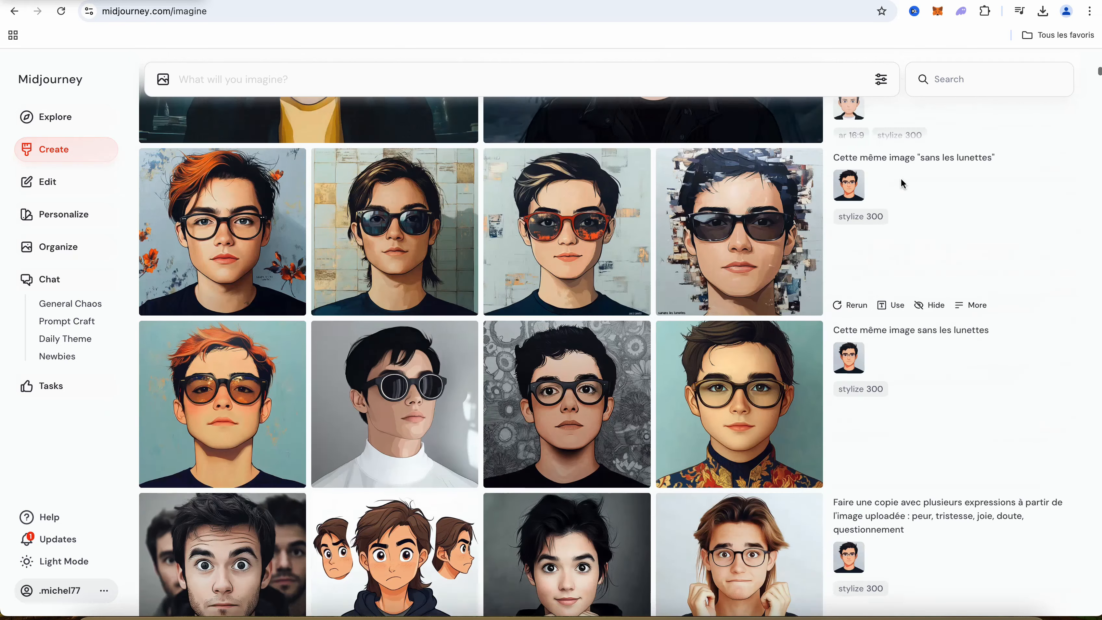
scroll(904, 184, "up", 15)
scroll(903, 184, "up", 15)
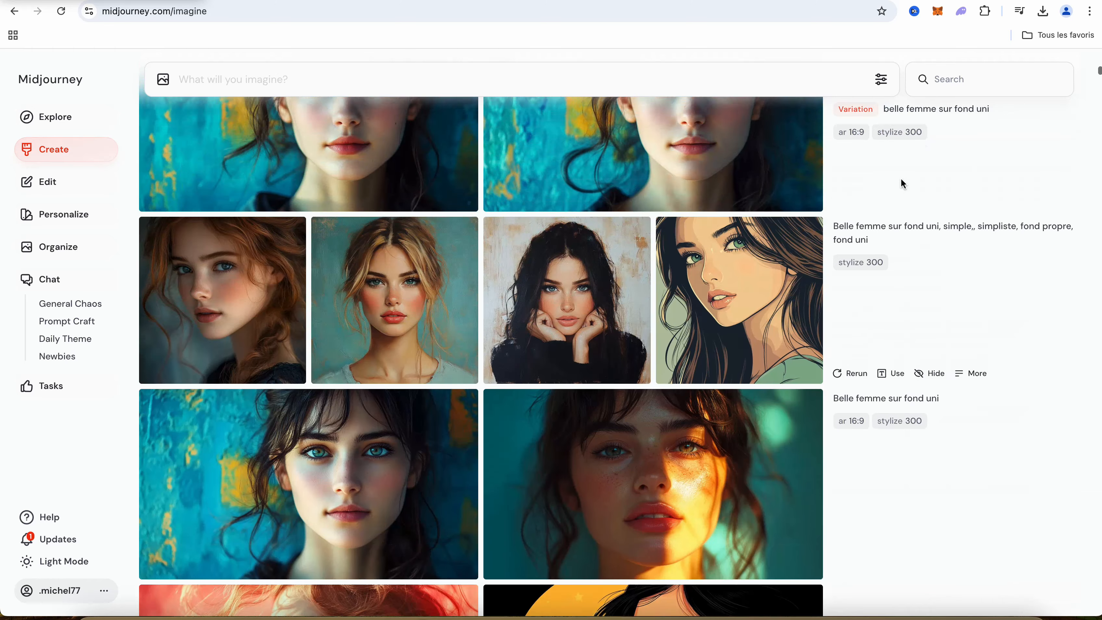
scroll(903, 185, "up", 15)
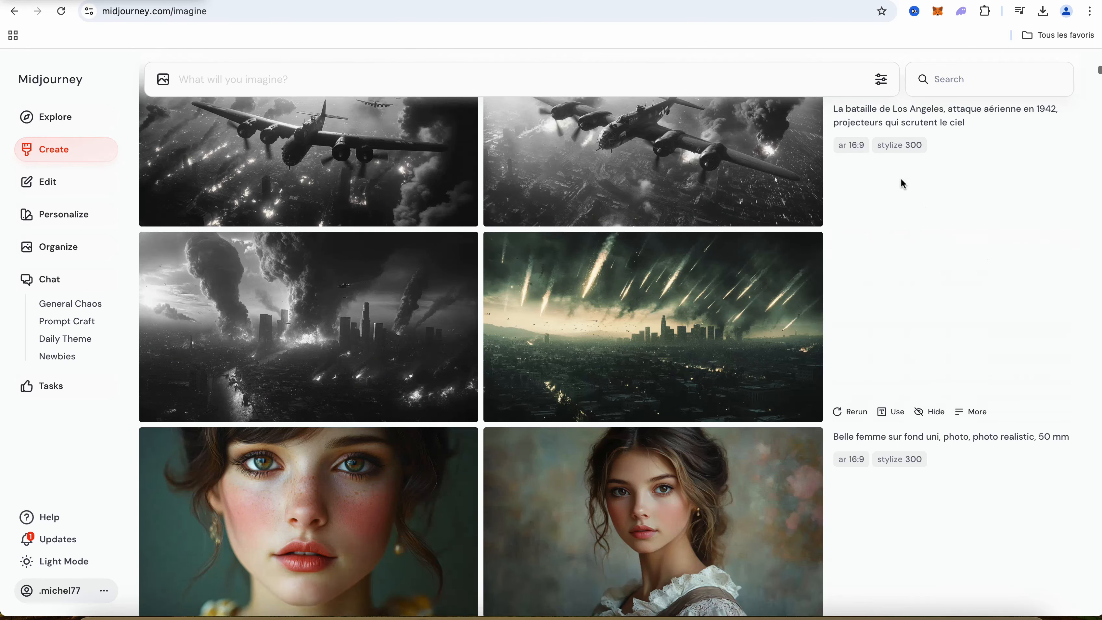
scroll(903, 184, "up", 2)
scroll(903, 184, "up", 10)
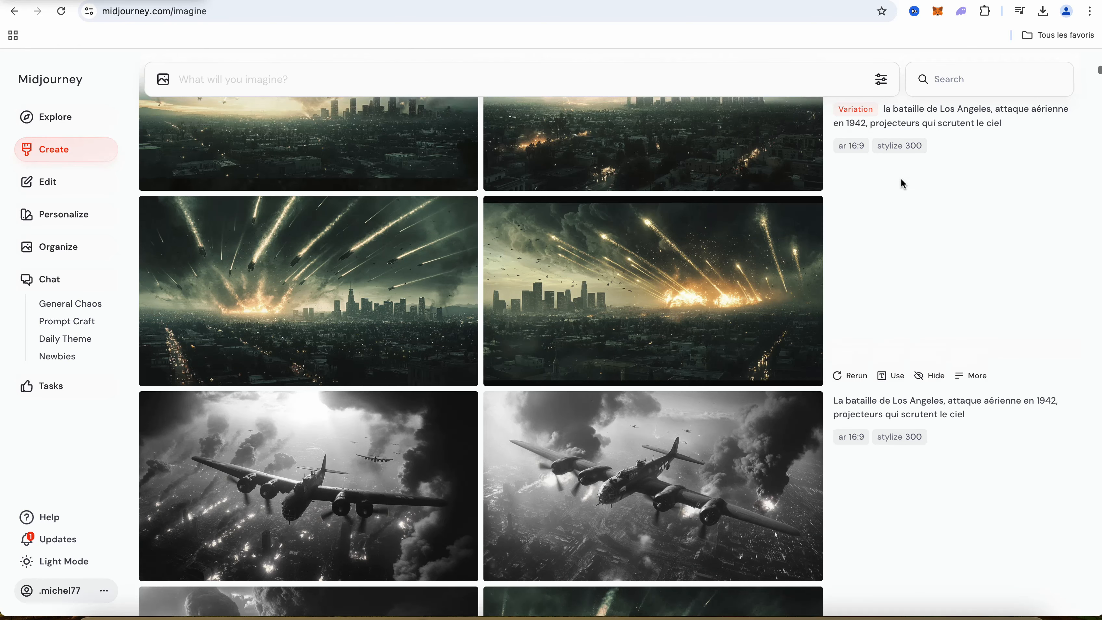
scroll(903, 184, "up", 15)
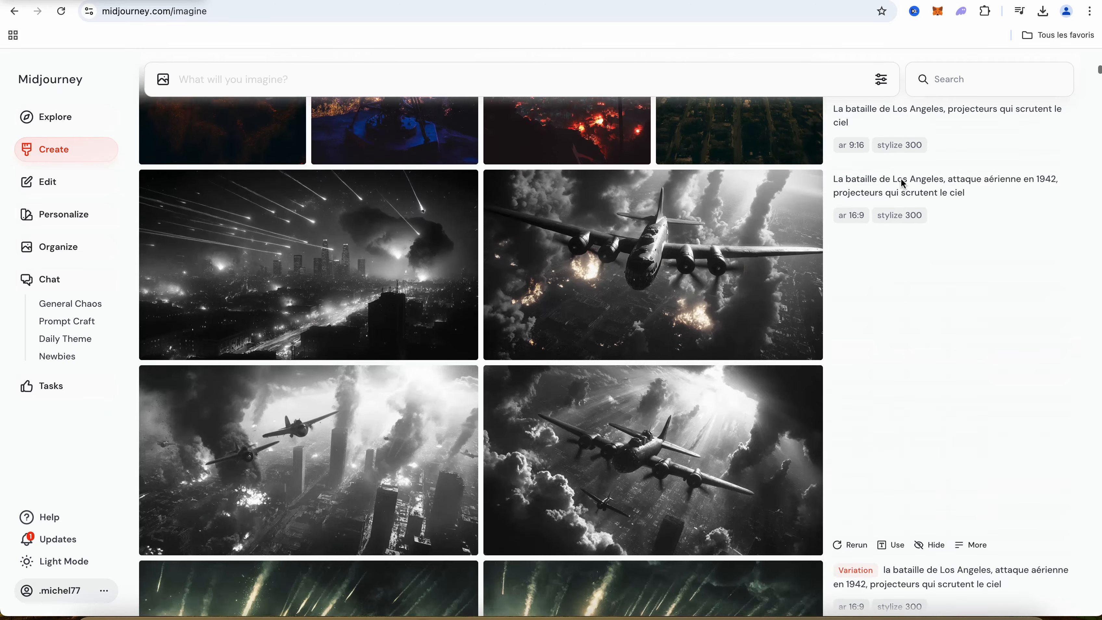
scroll(903, 185, "up", 20)
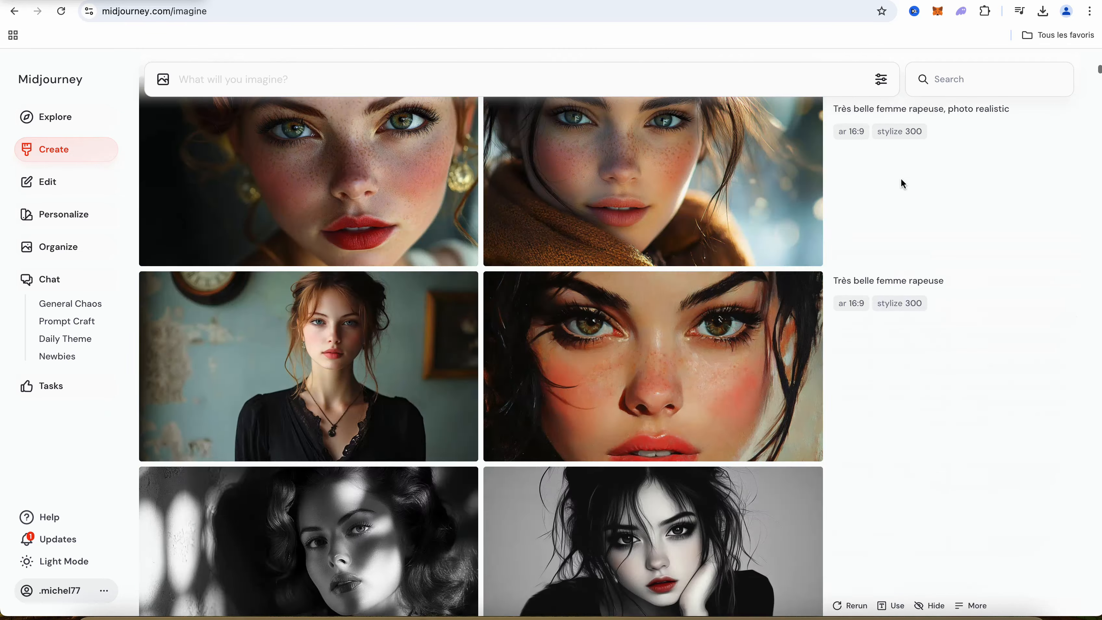
scroll(901, 179, "up", 20)
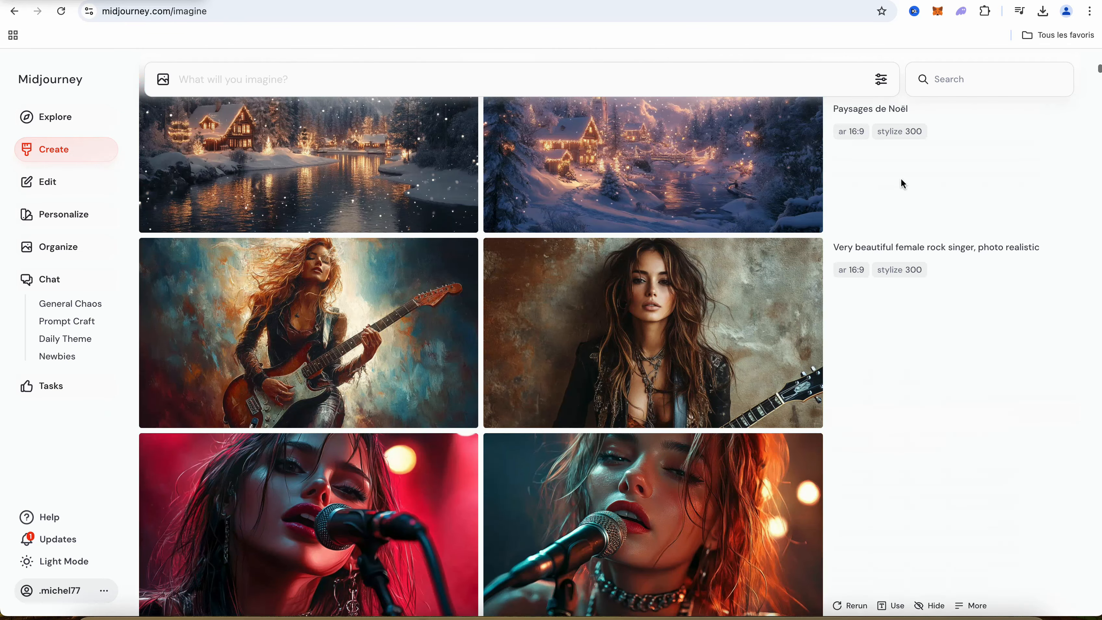
scroll(900, 178, "up", 3)
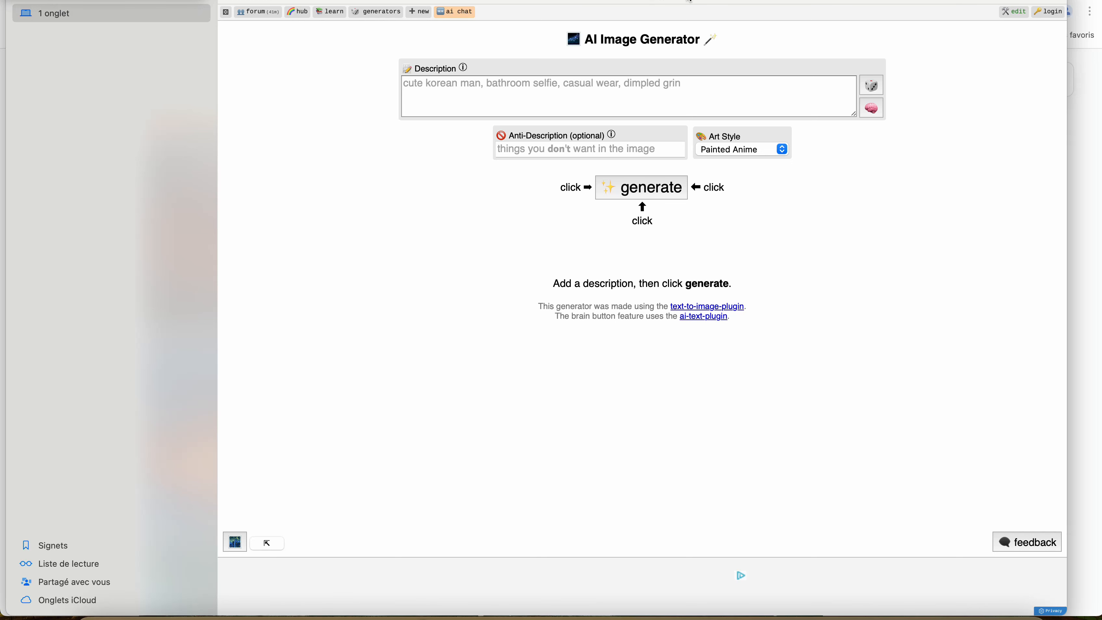
Examine the AI Image Generator's description and anti-description fields and its list of art styles, without choosing another style
left_click(701, 91)
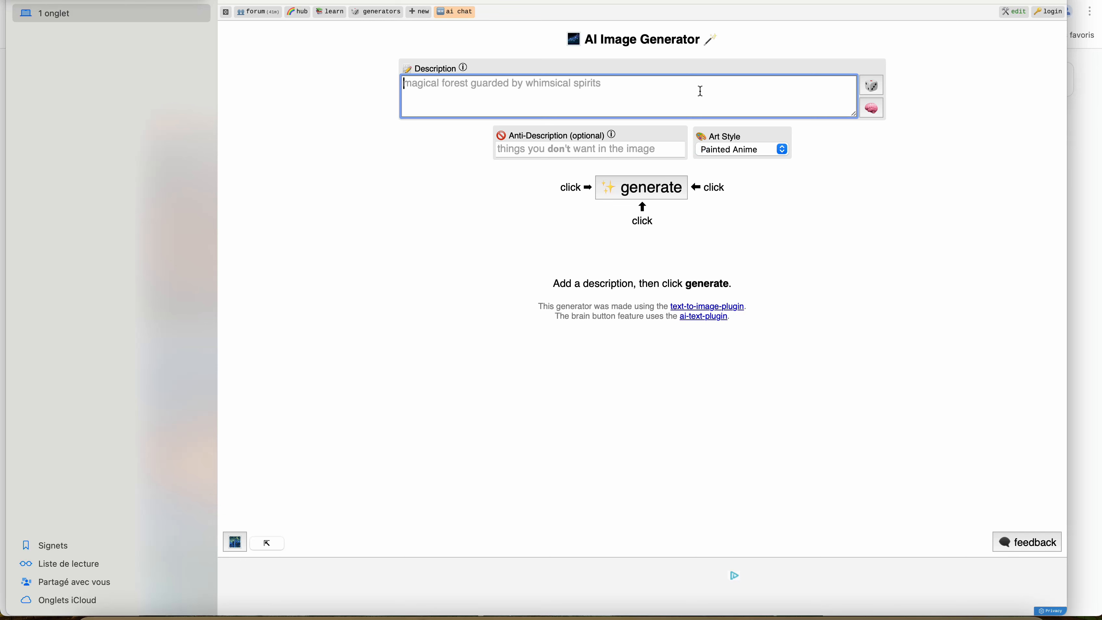
left_click(598, 147)
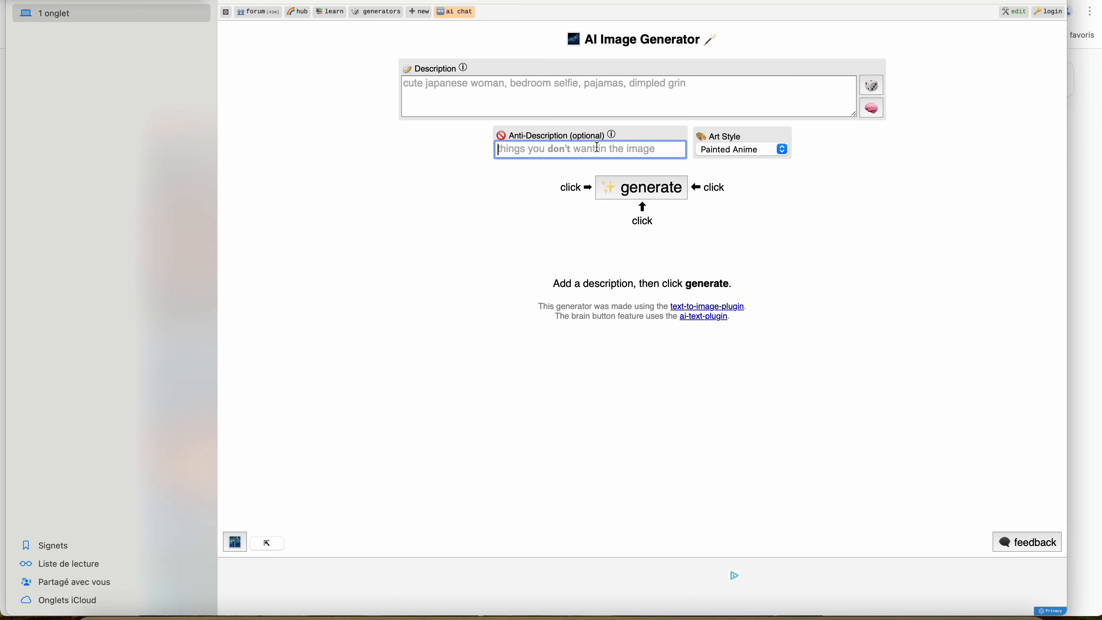
left_click(746, 149)
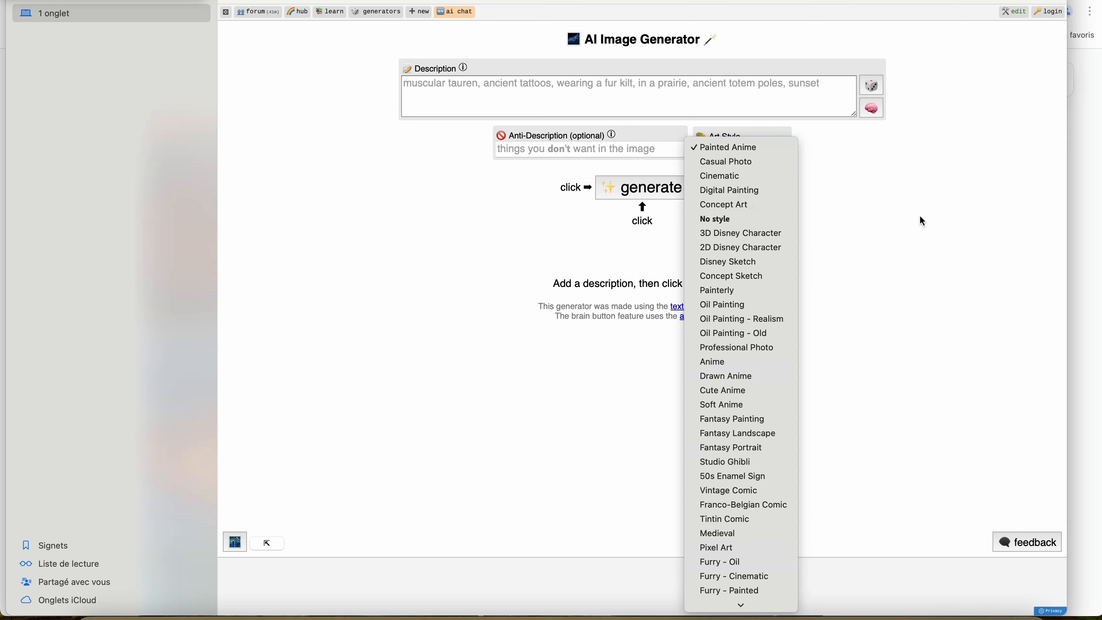
left_click(957, 209)
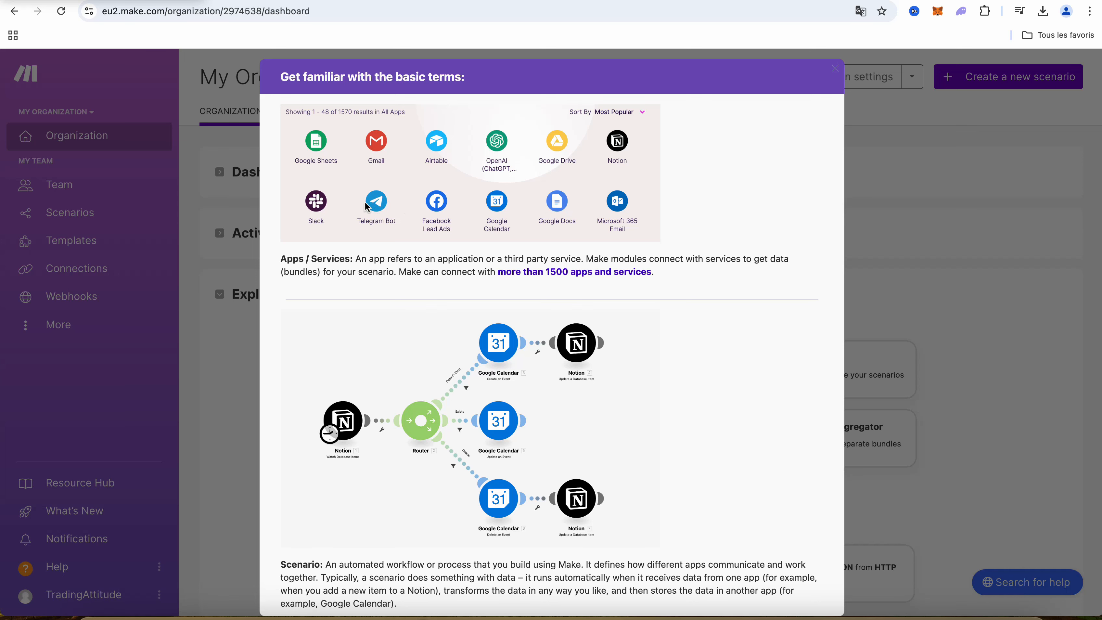
Read through Make's guide to basic terms, covering scenarios, connections, modules, operations and bundles
scroll(498, 356, "down", 5)
scroll(497, 355, "down", 15)
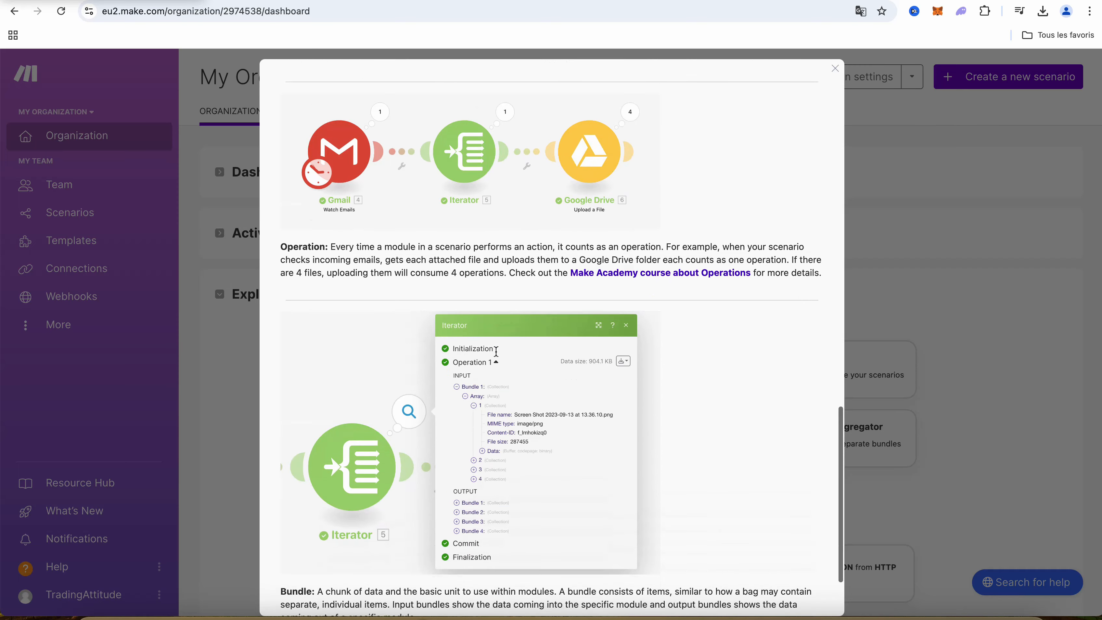
scroll(496, 351, "down", 3)
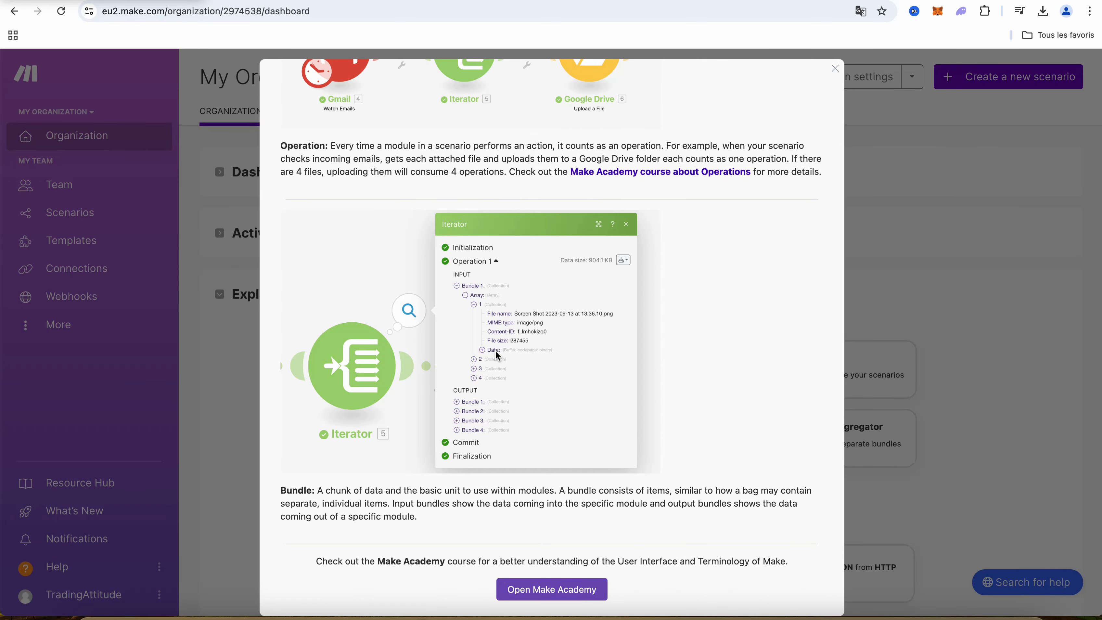
scroll(495, 353, "up", 9)
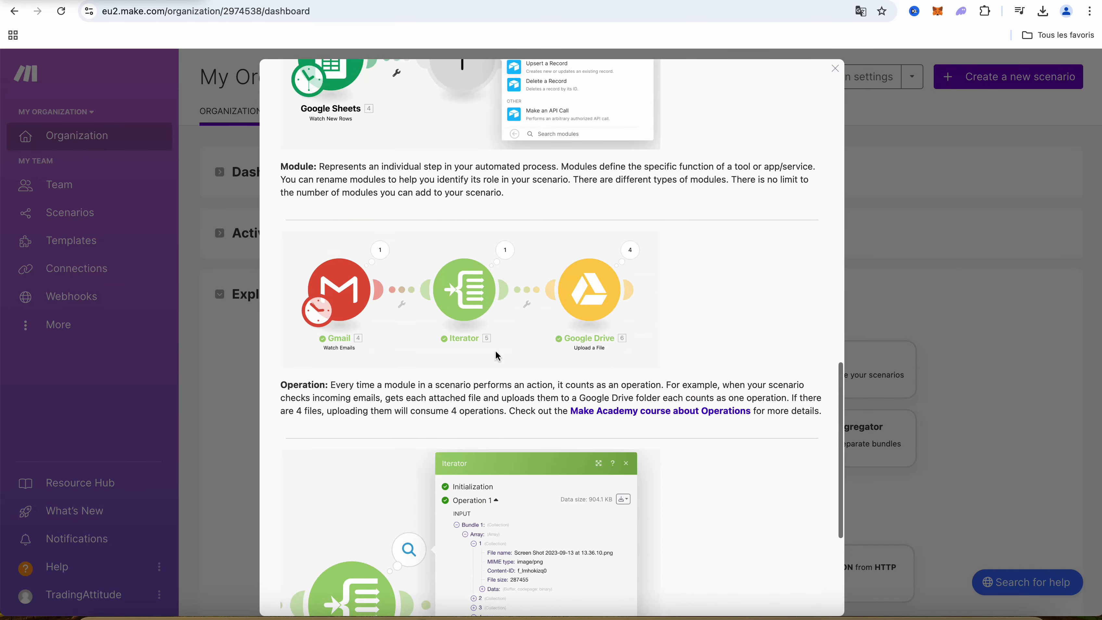
scroll(496, 355, "up", 2)
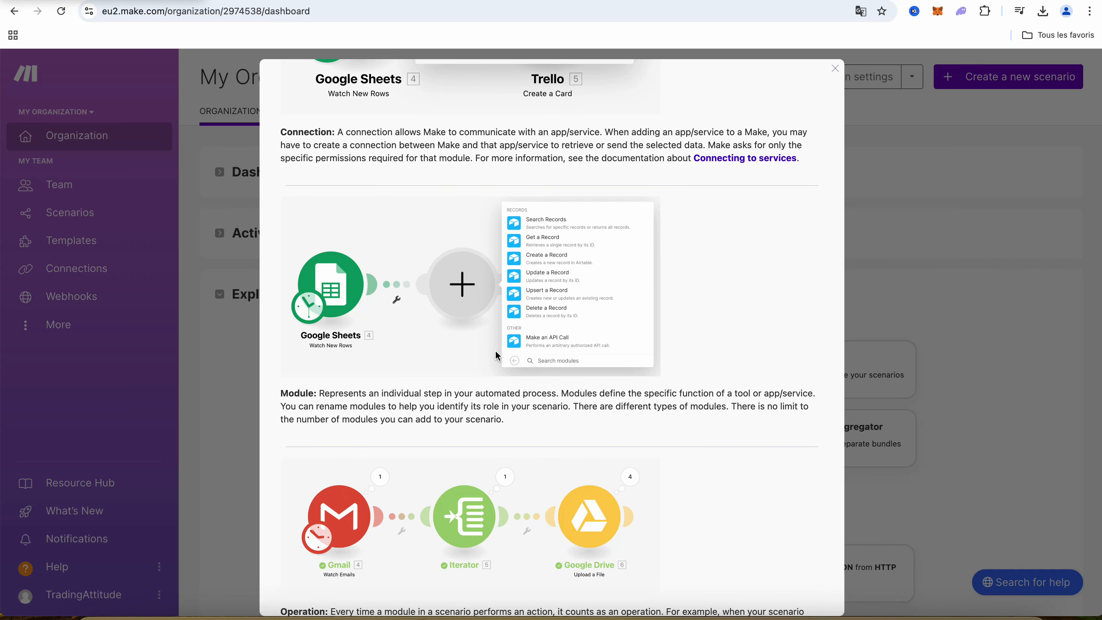
scroll(542, 366, "up", 12)
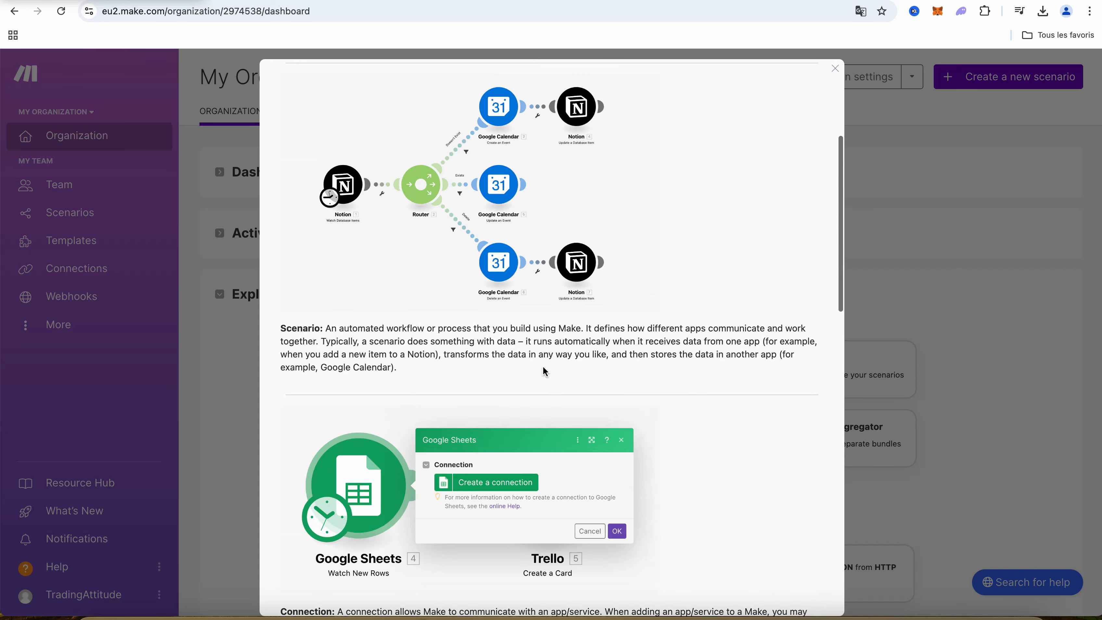
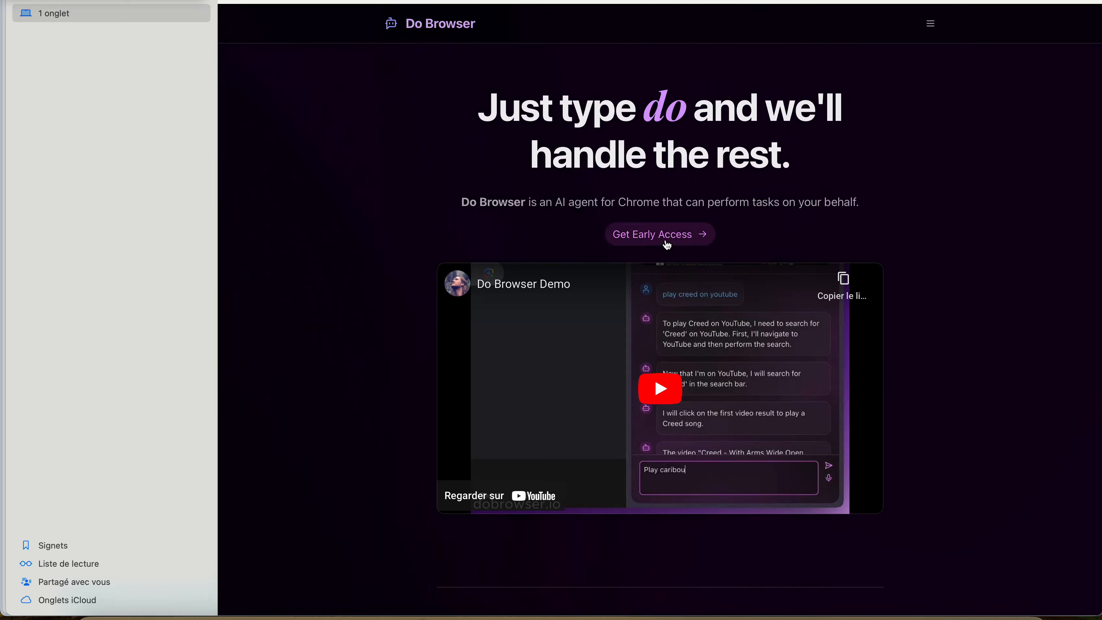
Read through Do Browser's page, covering the early access offer, who it is not for and the frequently asked questions
scroll(685, 262, "down", 5)
scroll(684, 261, "down", 2)
scroll(694, 302, "down", 6)
scroll(679, 332, "up", 8)
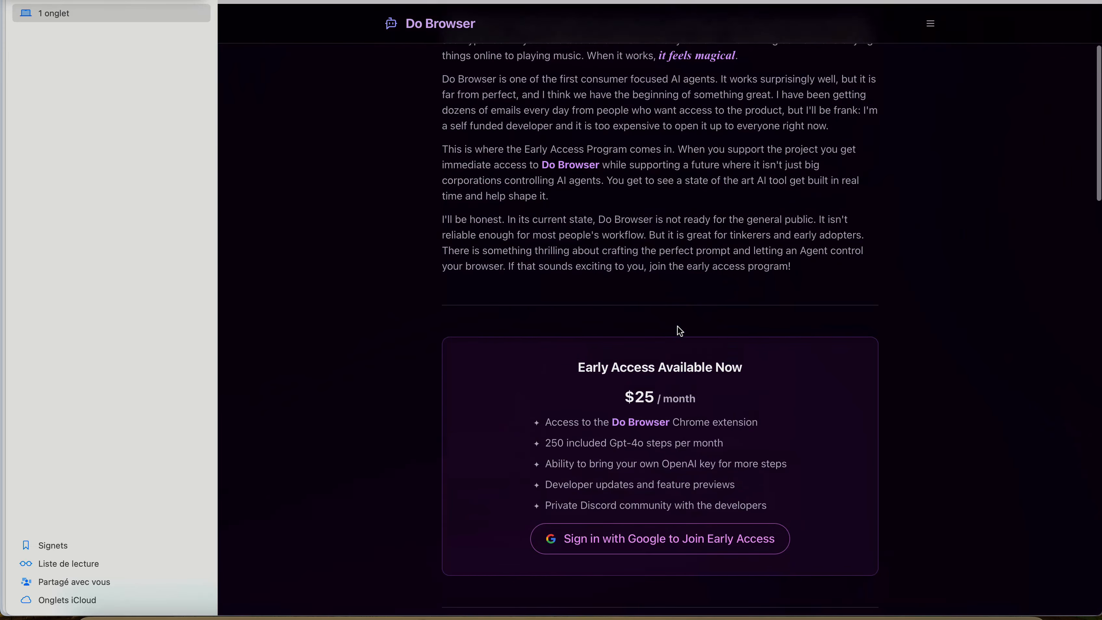
scroll(679, 332, "up", 3)
scroll(679, 331, "down", 15)
scroll(679, 331, "down", 3)
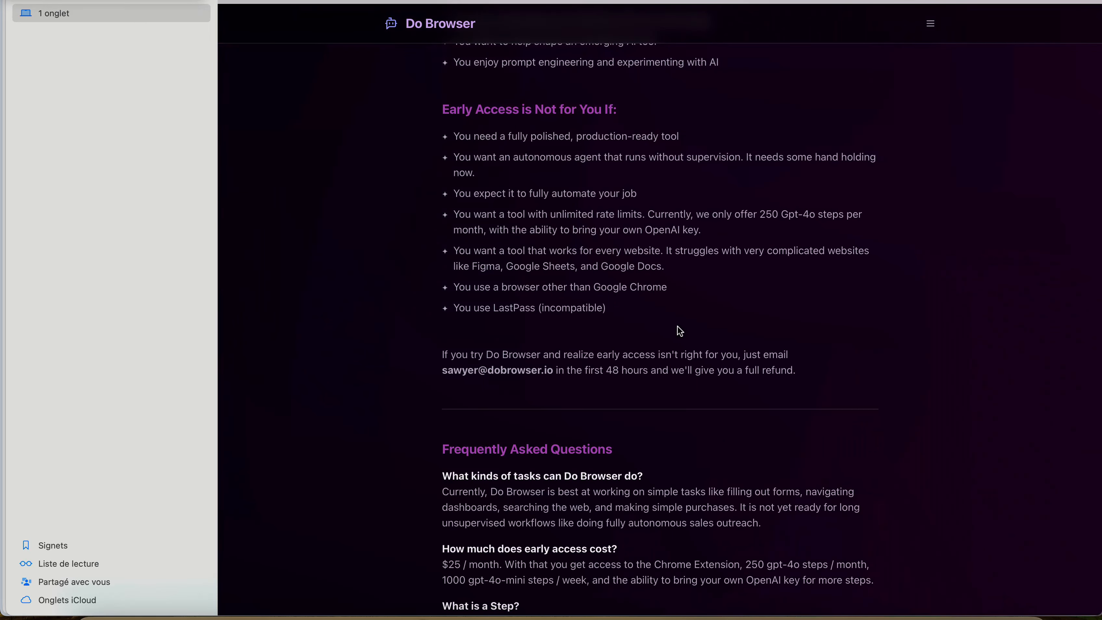
scroll(679, 331, "up", 20)
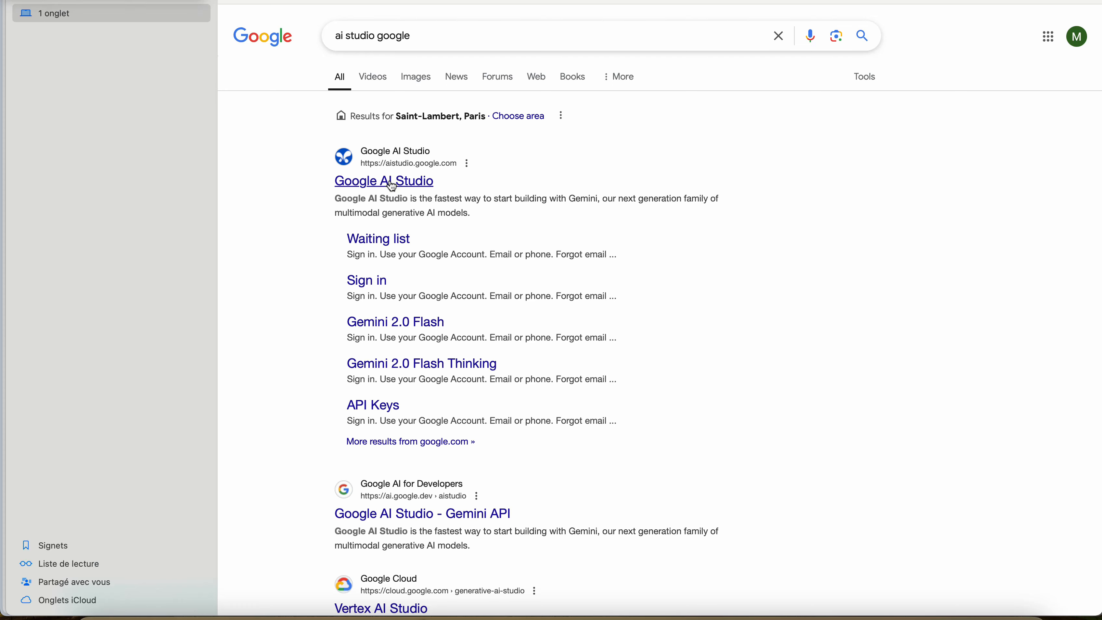
Open Google AI Studio from the search results, dismiss the welcome dialog and go to Stream Realtime
left_click(385, 237)
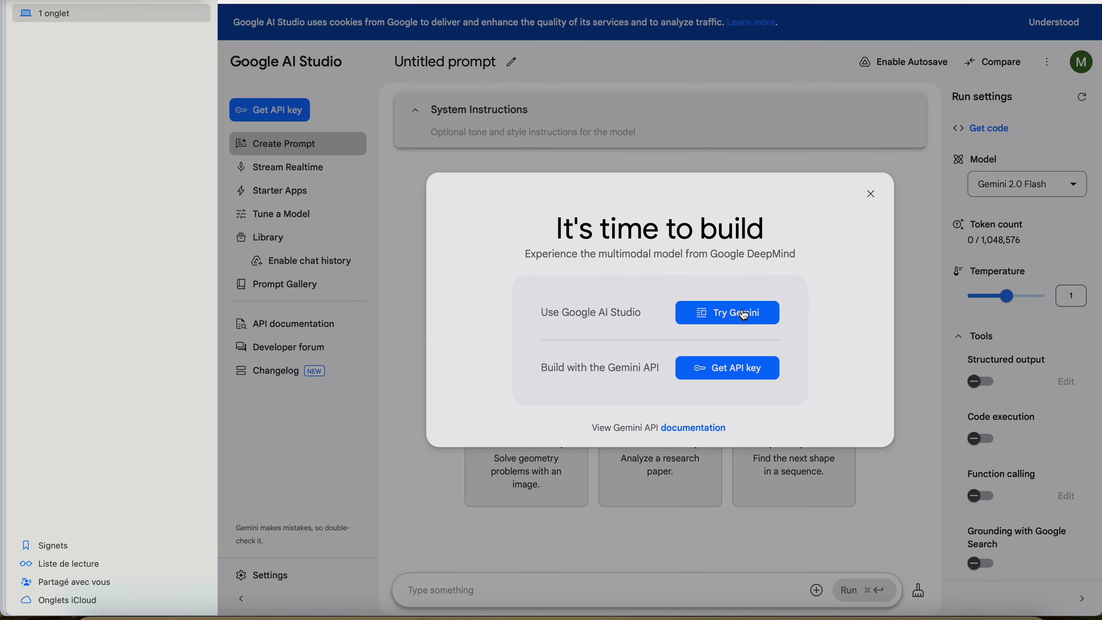
left_click(871, 195)
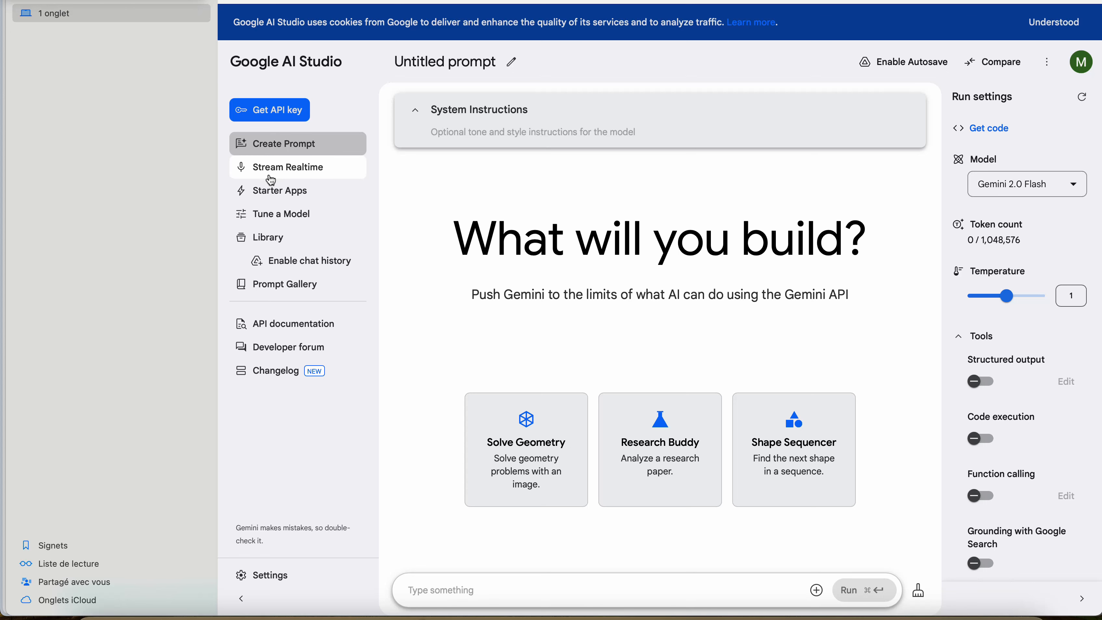
left_click(283, 170)
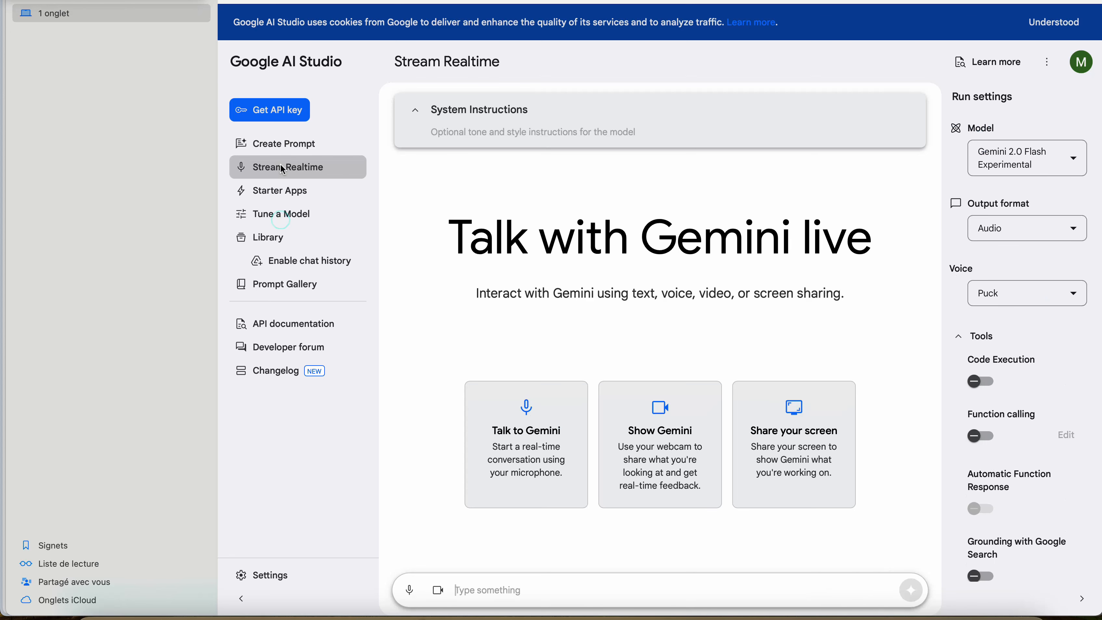
Try to share the screen with Gemini, refuse the sharing permission and disconnect the live stream
left_click(789, 432)
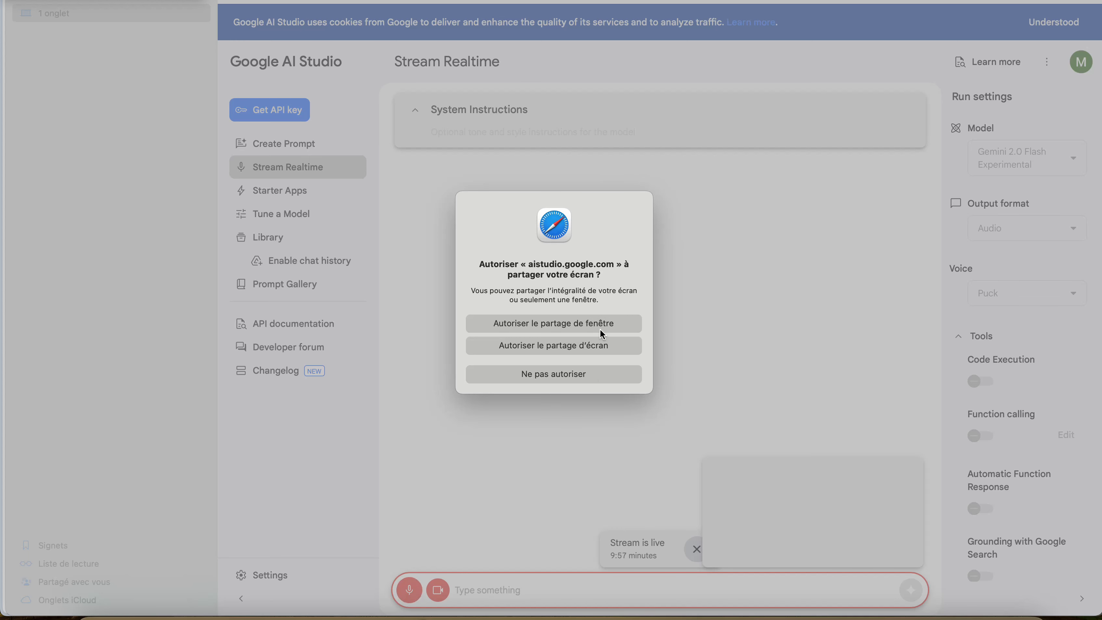
left_click(579, 374)
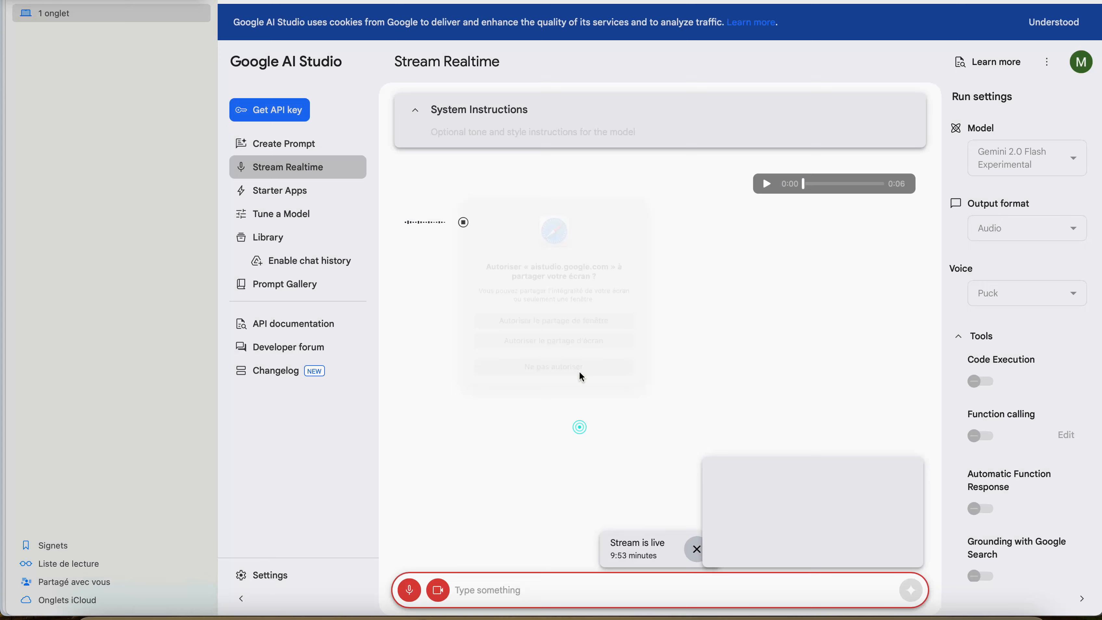
left_click(697, 550)
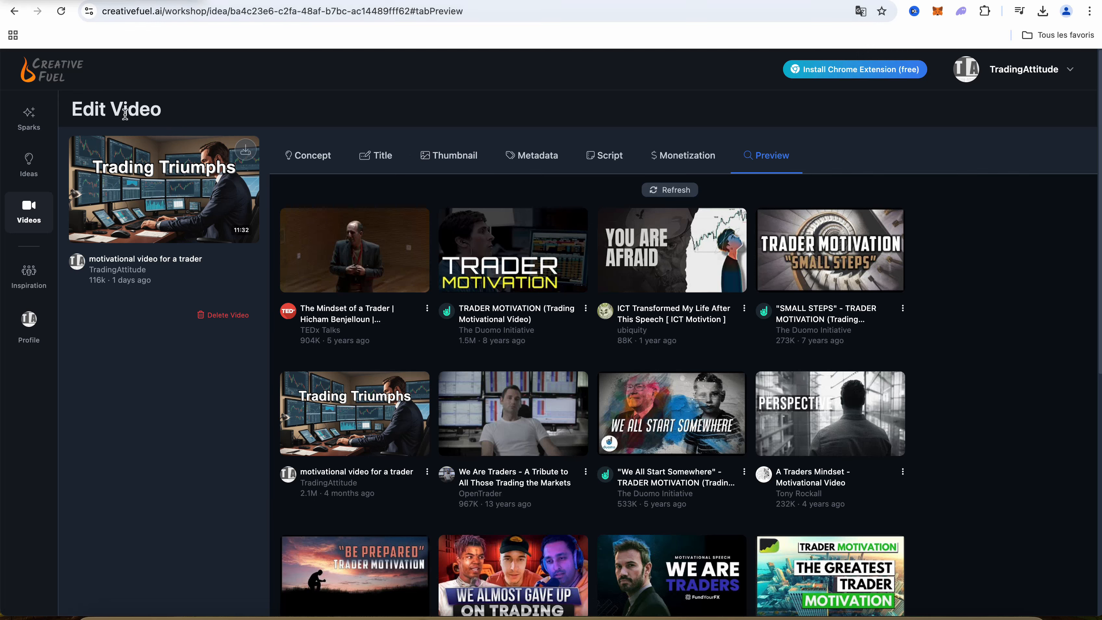
In Creative Fuel, view the saved ideas, then open the French video about Nasdaq's stock market success secrets for editing
left_click(27, 164)
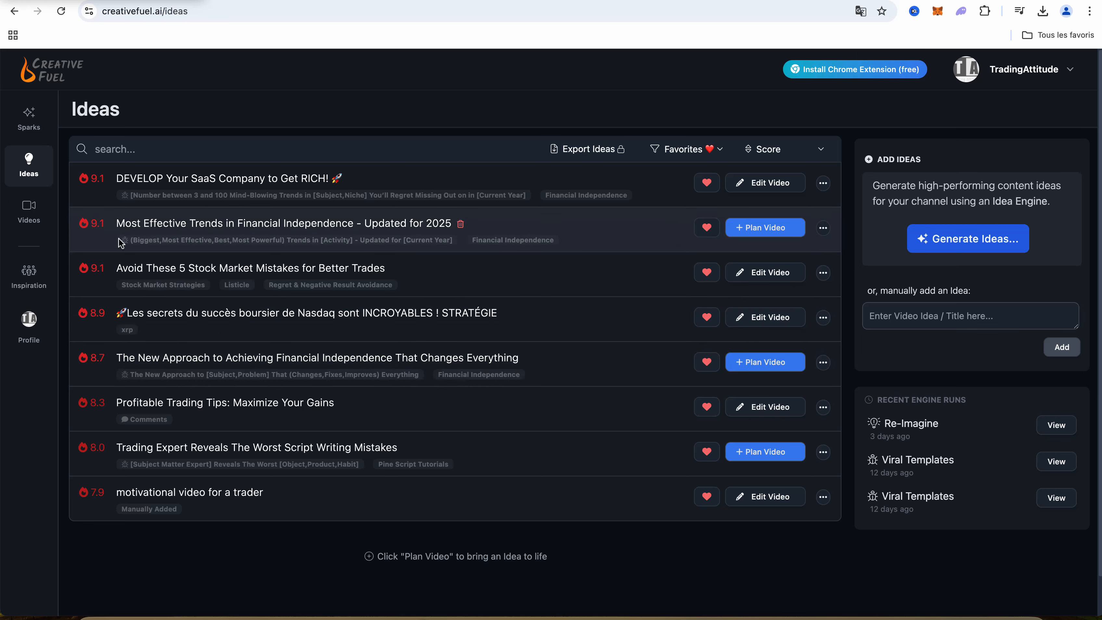
left_click(30, 205)
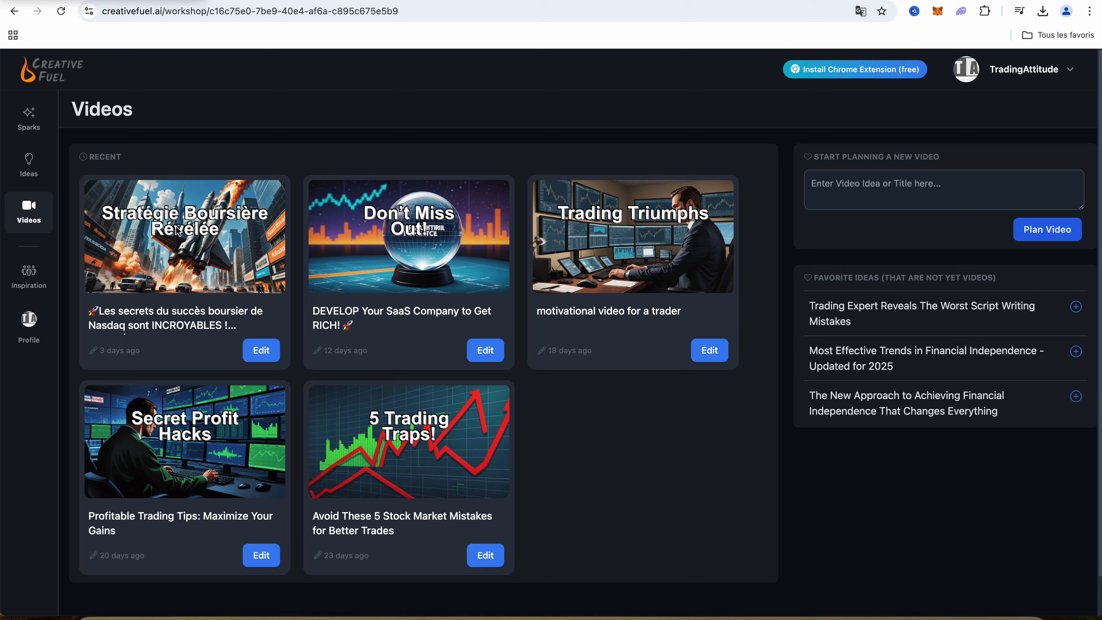
left_click(261, 350)
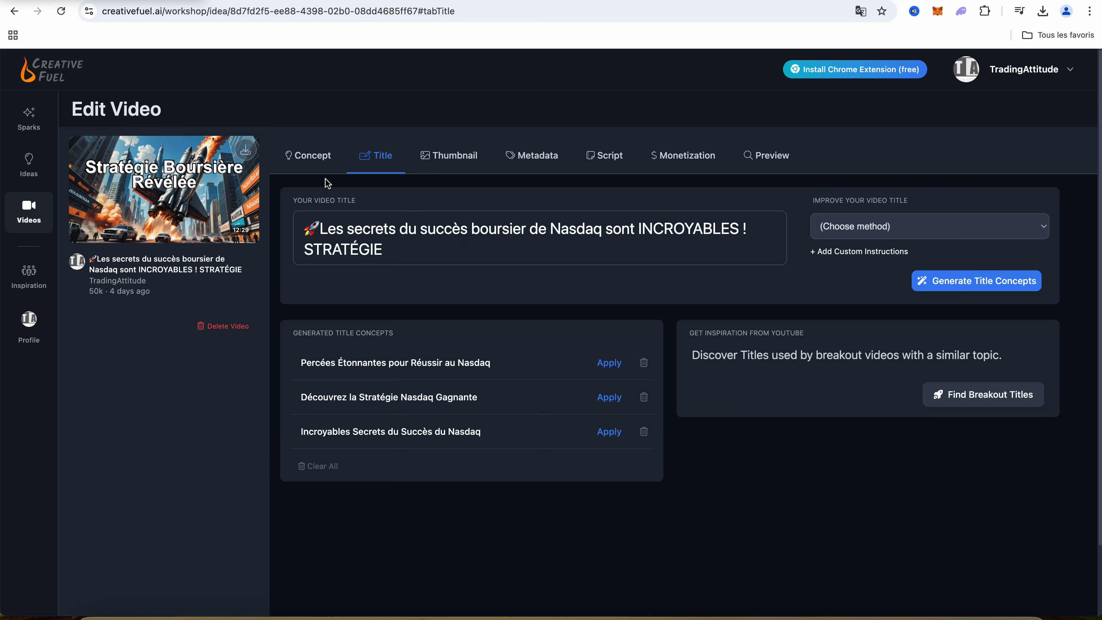
Review the Nasdaq video's concept, thumbnail and metadata, and view its script as an outline and as full text
left_click(311, 163)
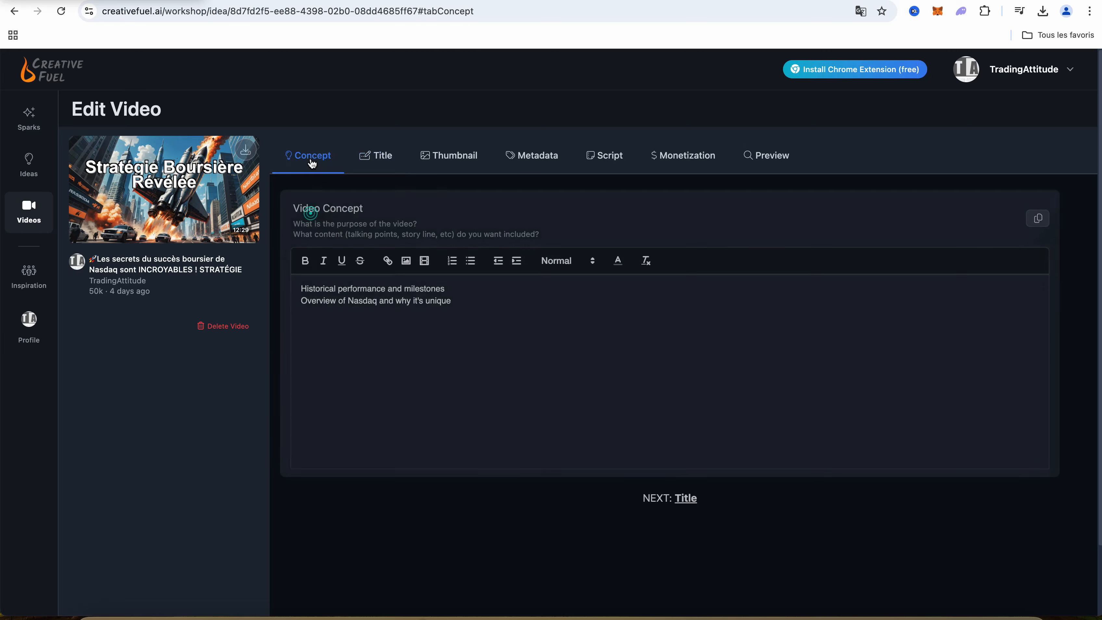
left_click_drag(452, 301, 291, 290)
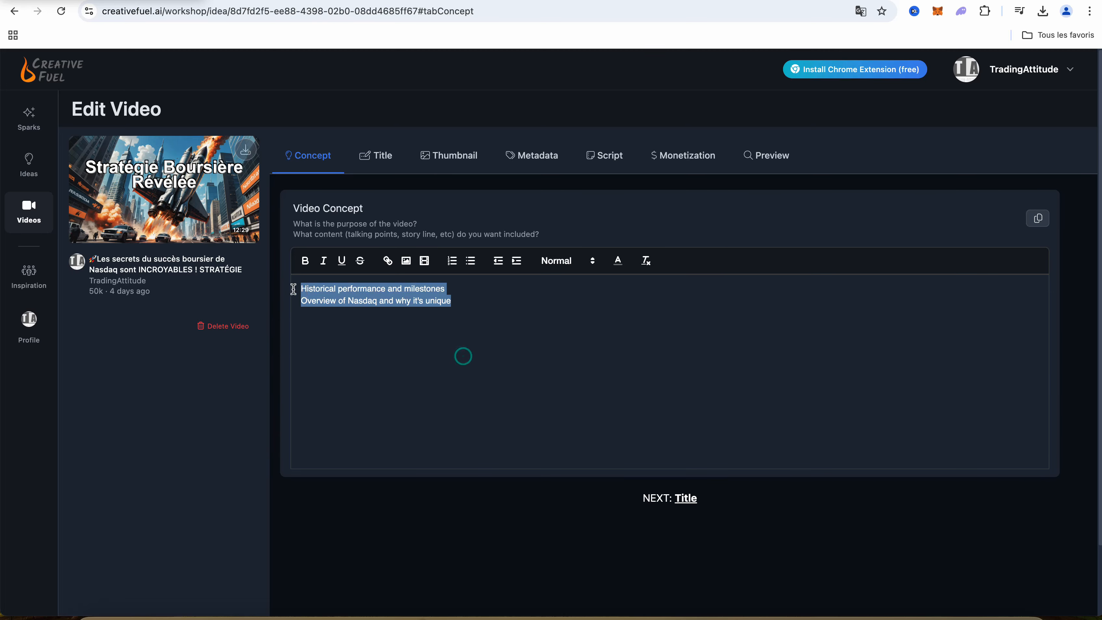
left_click(463, 293)
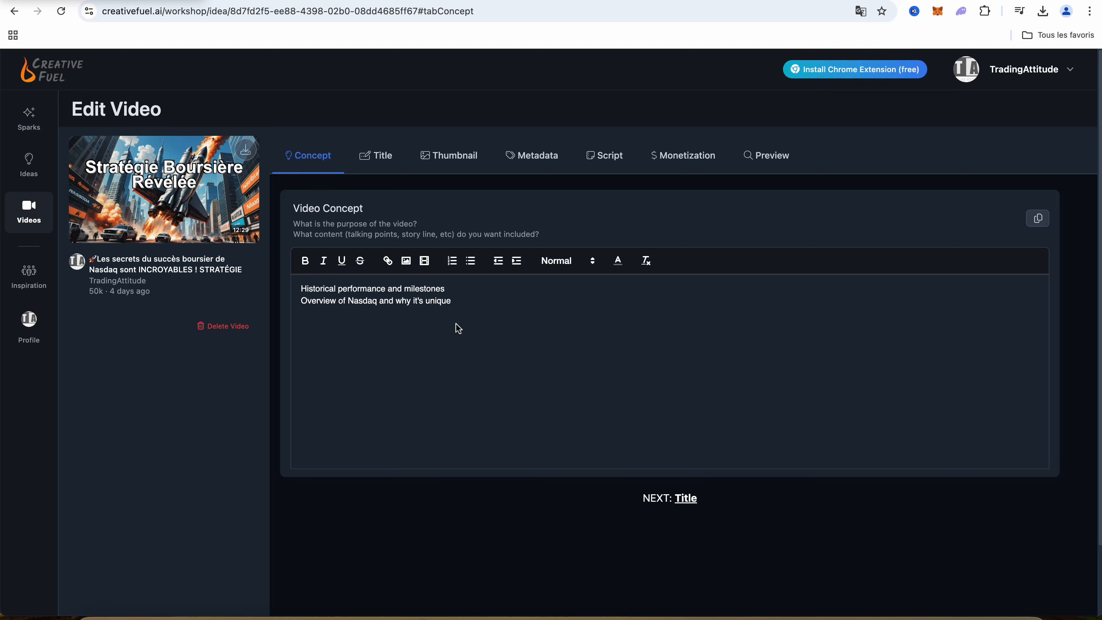
left_click(457, 174)
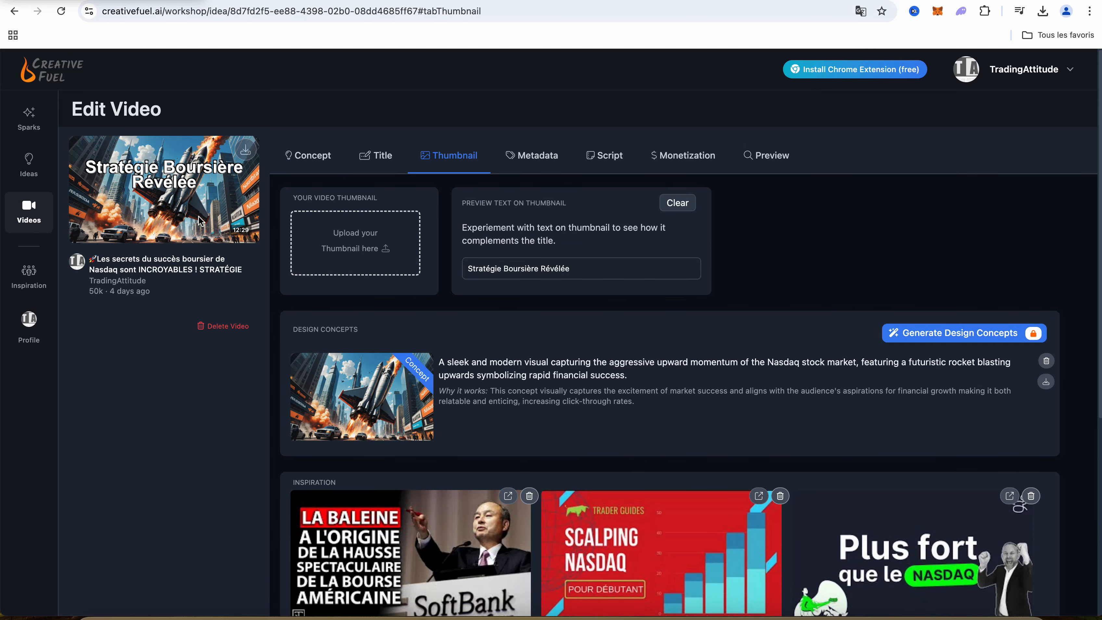
left_click(534, 160)
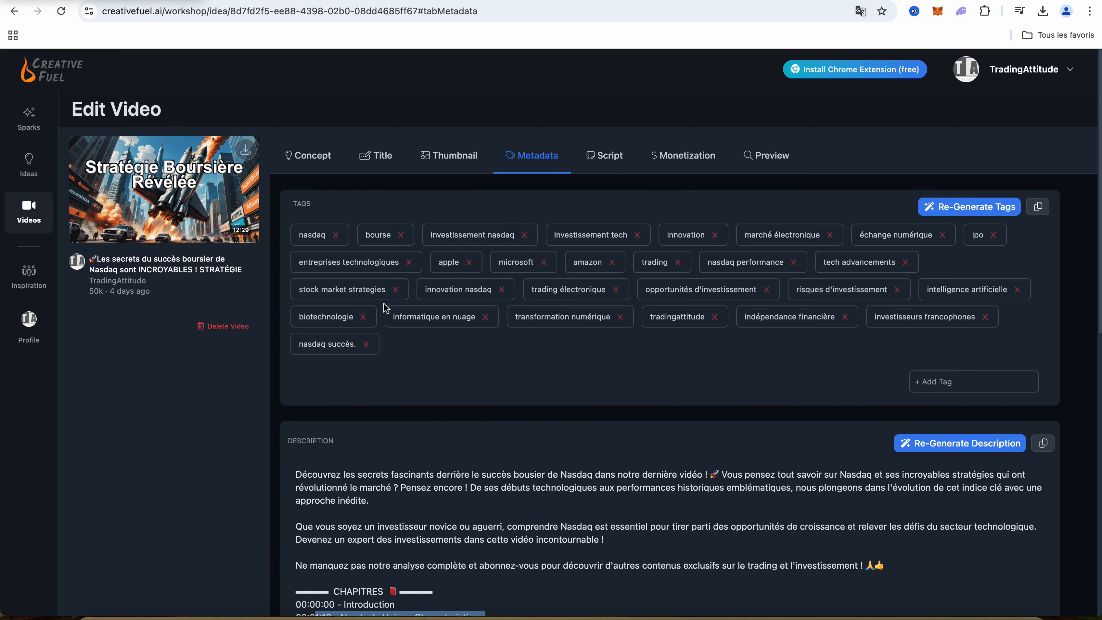
left_click(606, 169)
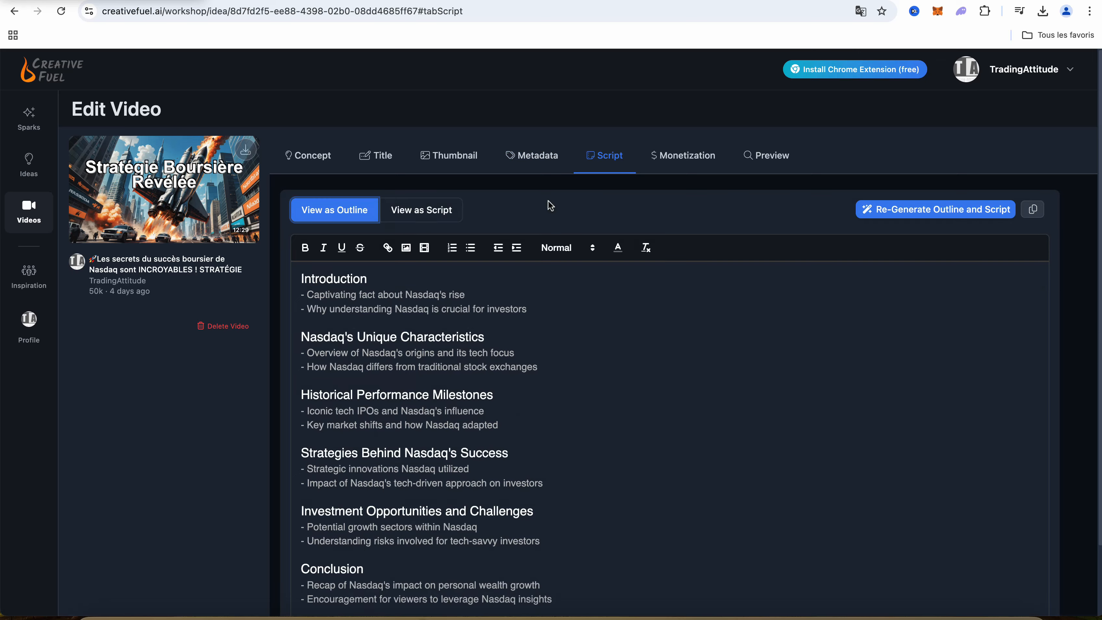
left_click(428, 208)
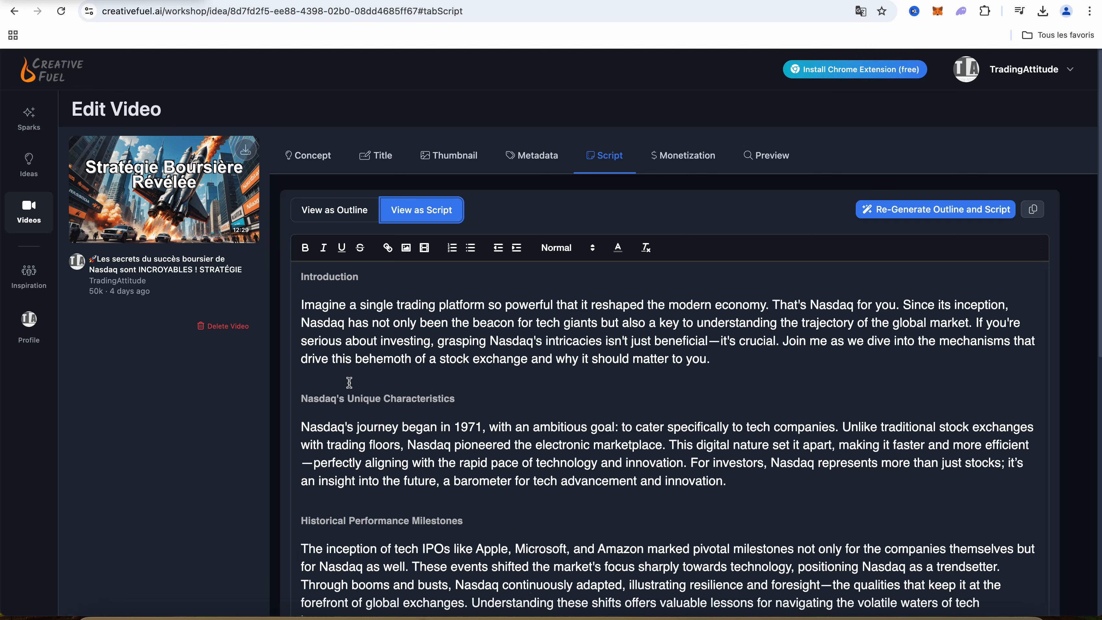
Open the script of "DEVELOP Your SaaS Company to Get RICH!" and highlight the introduction's timestamp and part of its visuals note
left_click(45, 159)
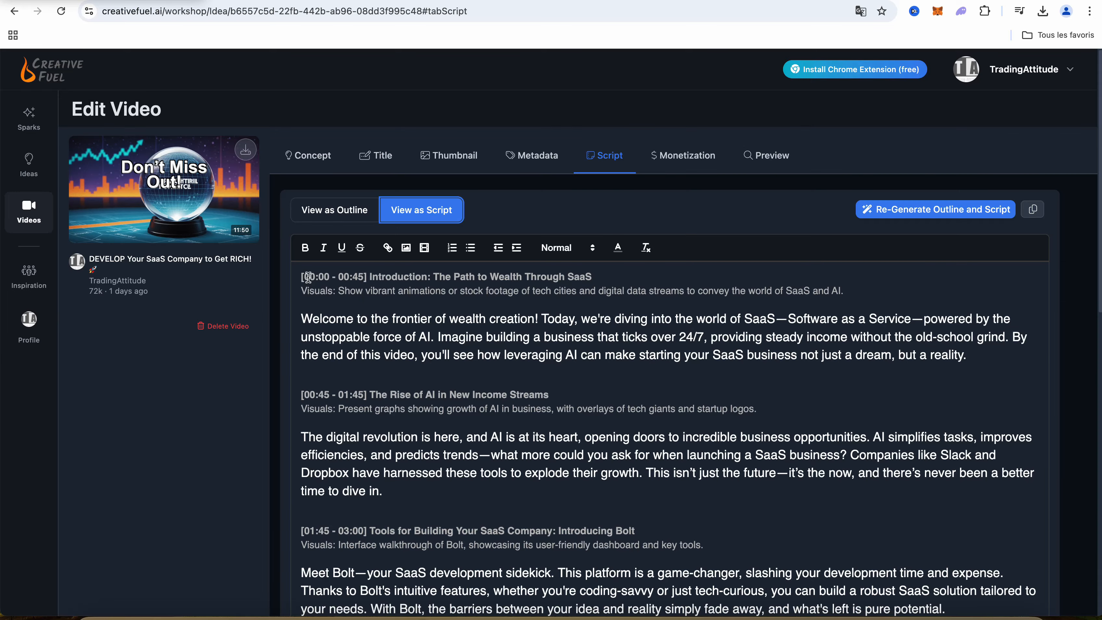
left_click_drag(305, 276, 368, 274)
left_click_drag(302, 290, 521, 291)
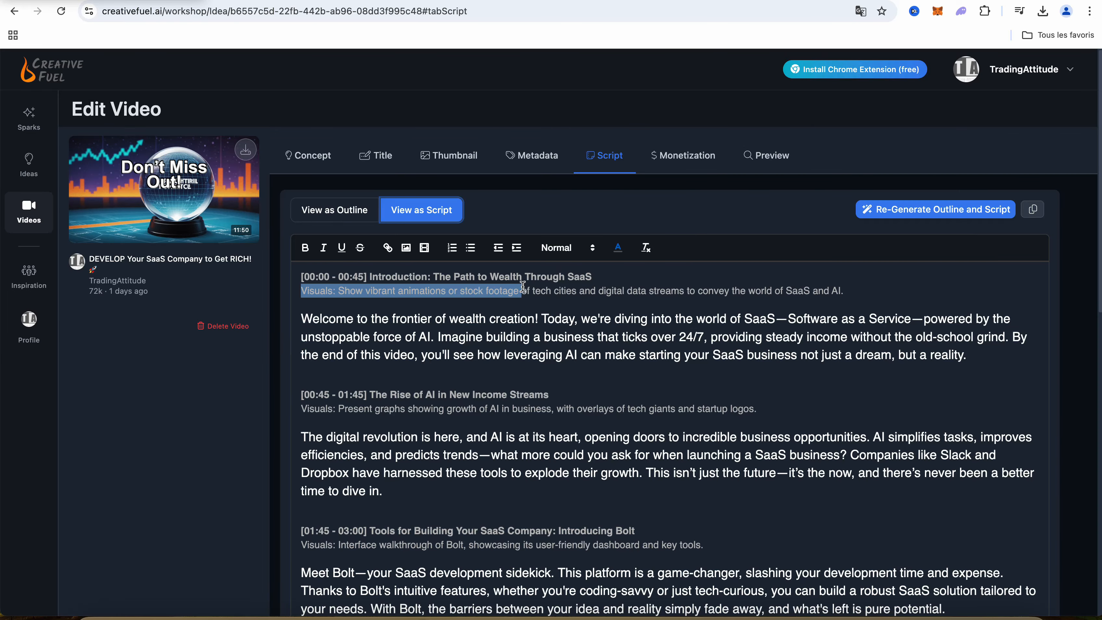
Review the SaaS video's affiliate programs and brand deal opportunities, and preview it among similar YouTube videos
left_click(675, 158)
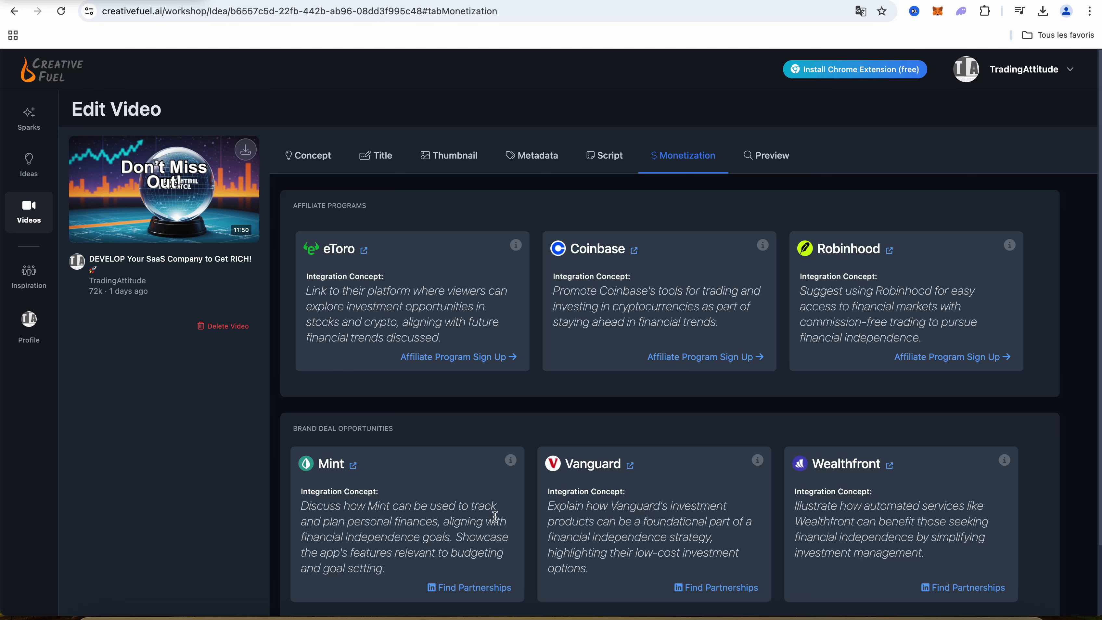
scroll(502, 443, "down", 2)
scroll(502, 442, "up", 2)
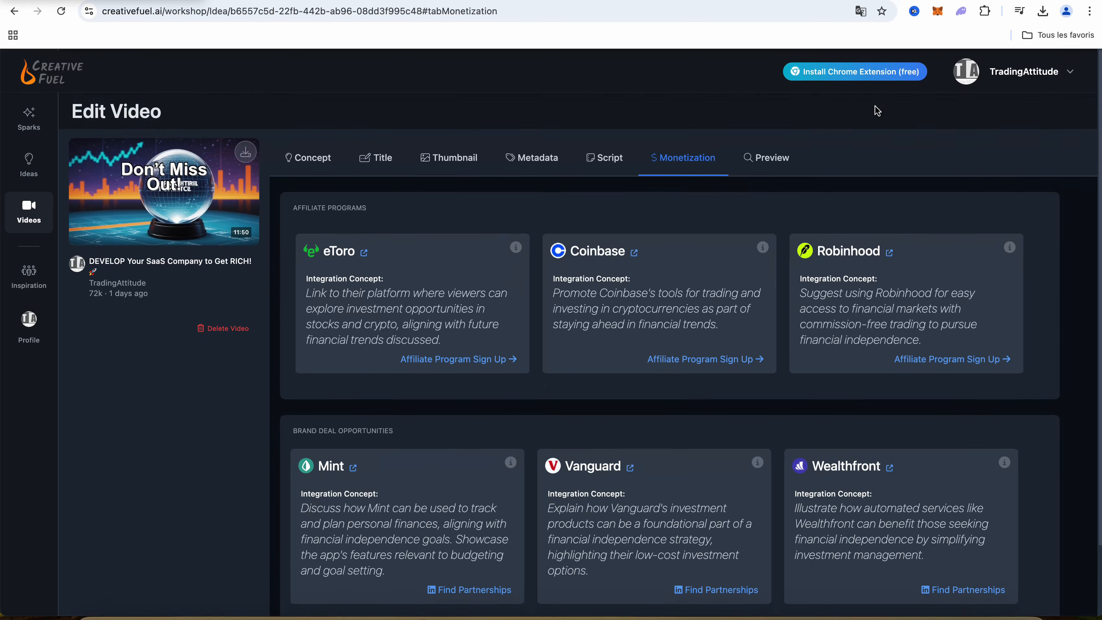
left_click(774, 161)
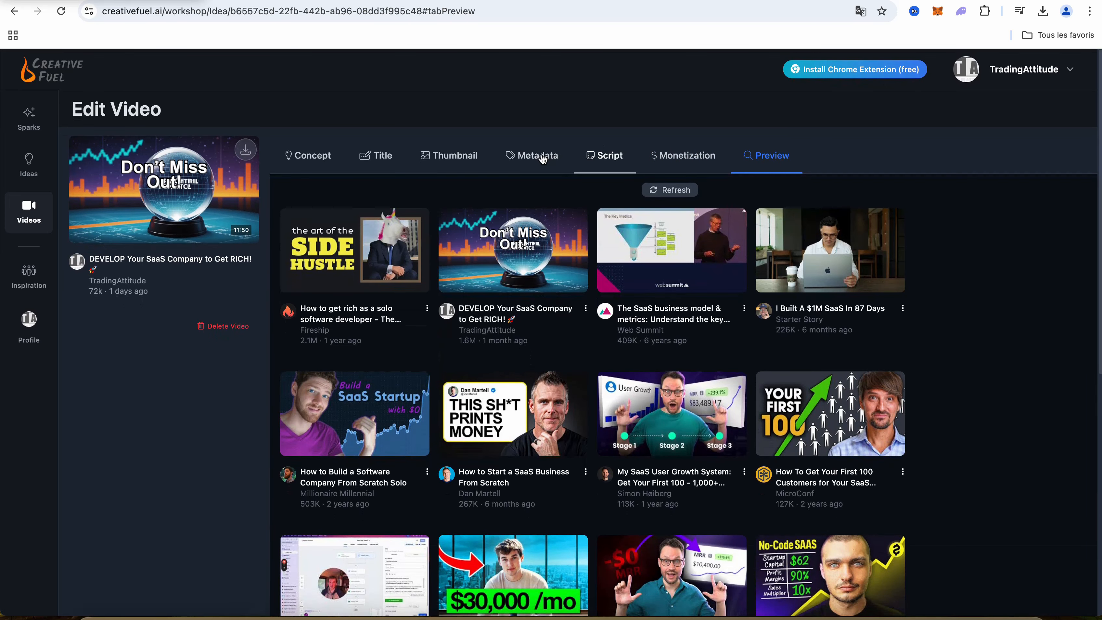
Read through the SaaS video's full timed script, from the introduction to the conclusion
left_click(603, 163)
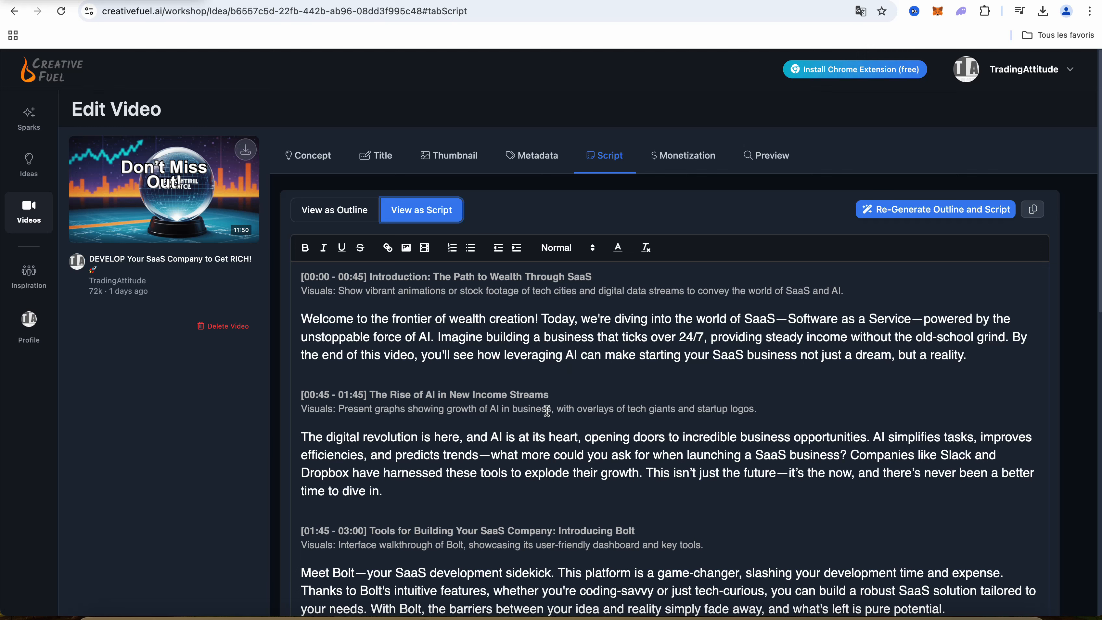
scroll(547, 399, "down", 13)
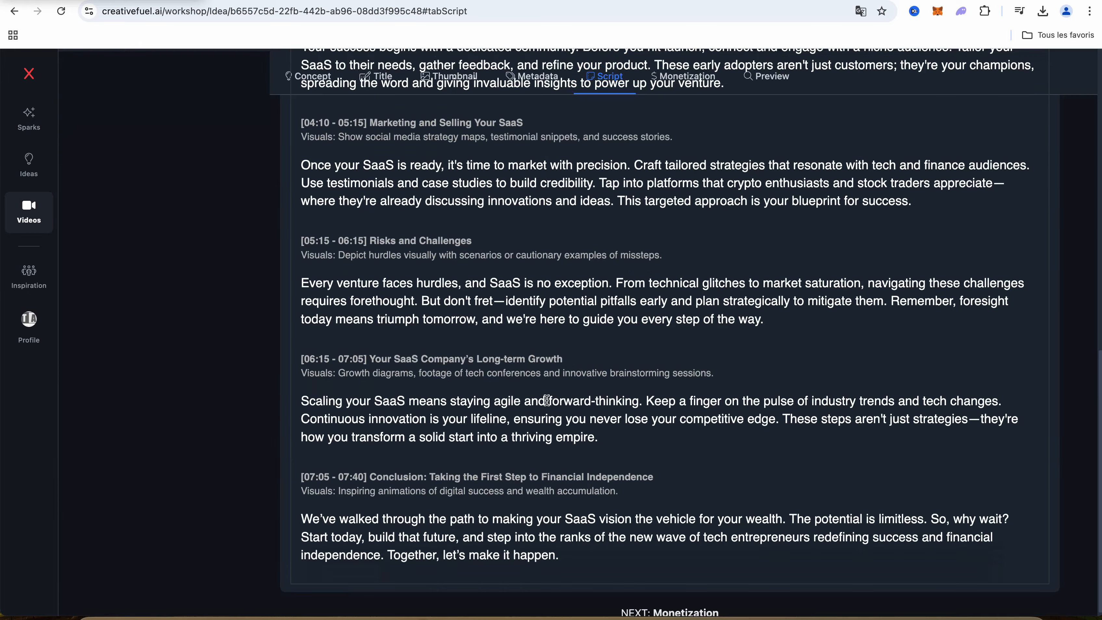
scroll(546, 400, "up", 13)
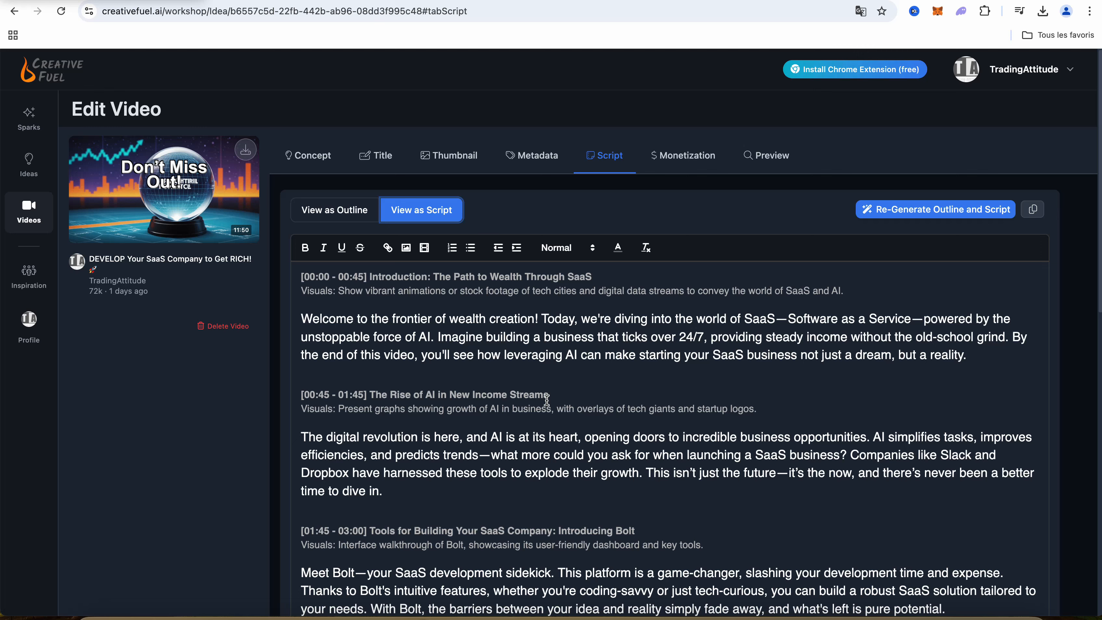
View the list of inspiration channels and return to the planned videos
left_click(19, 274)
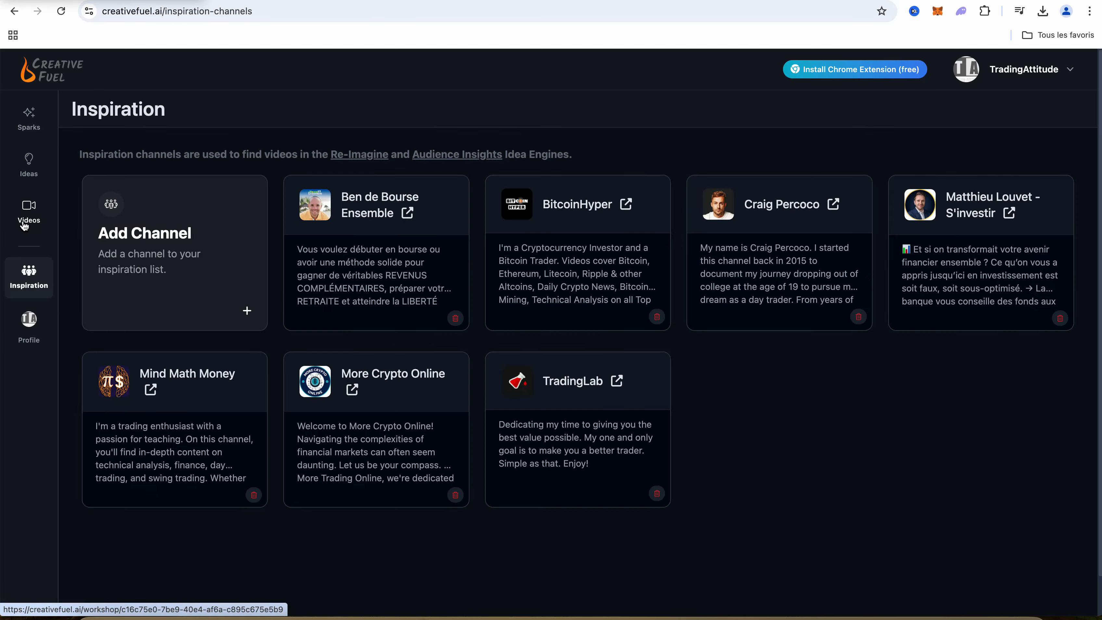
left_click(25, 223)
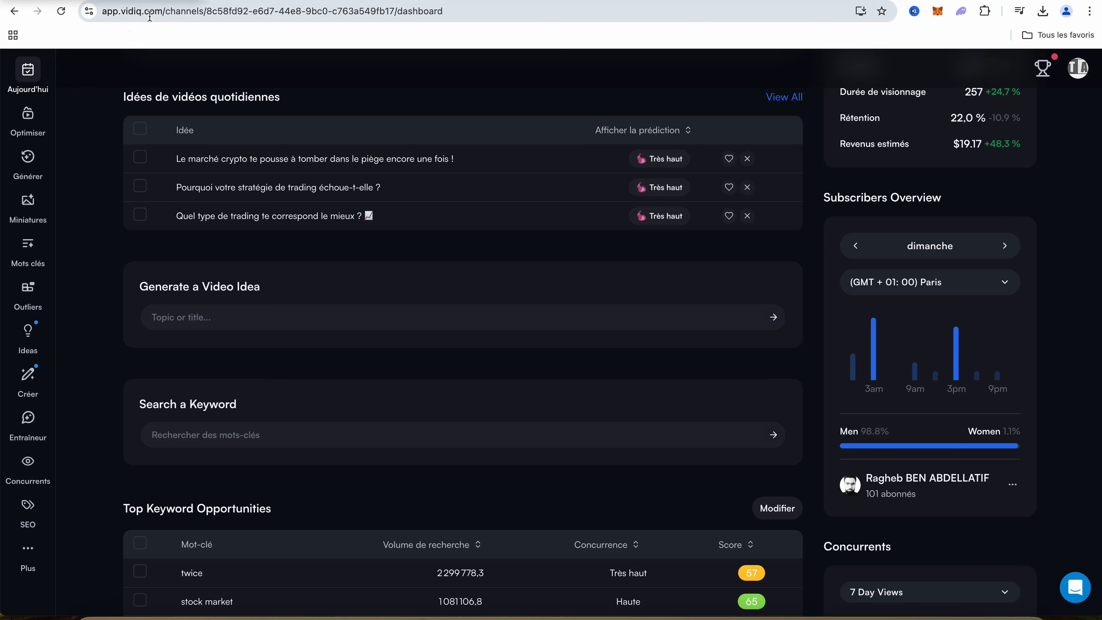
Switch to vidIQ, review the dashboard's daily video ideas and keyword opportunities, and open the latest meme coin video's thumbnail review
scroll(273, 208, "down", 3)
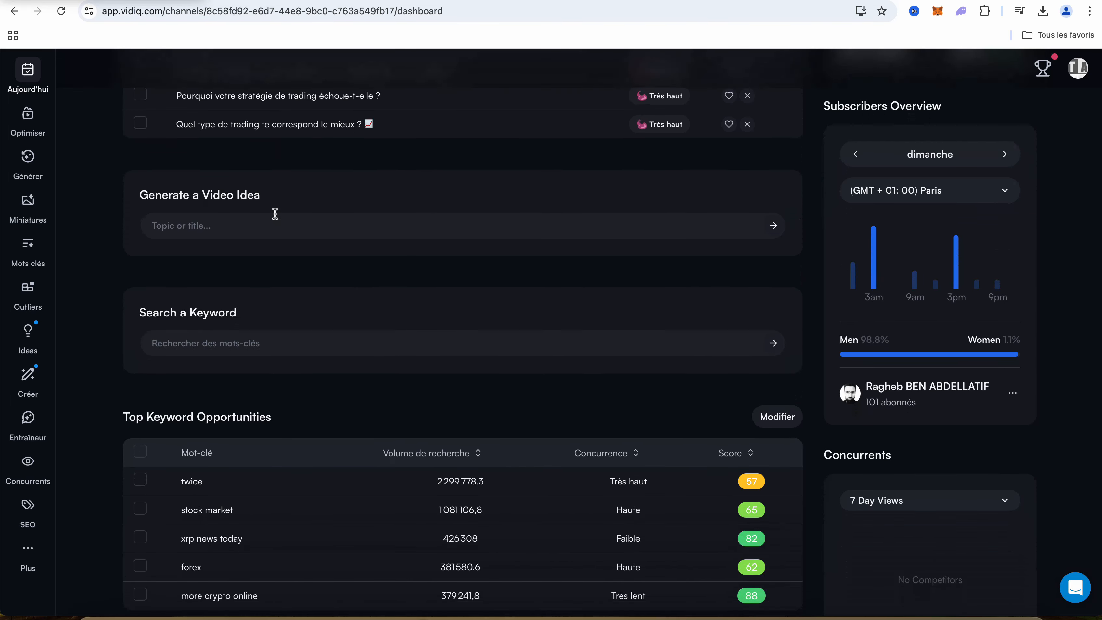
scroll(276, 213, "down", 1)
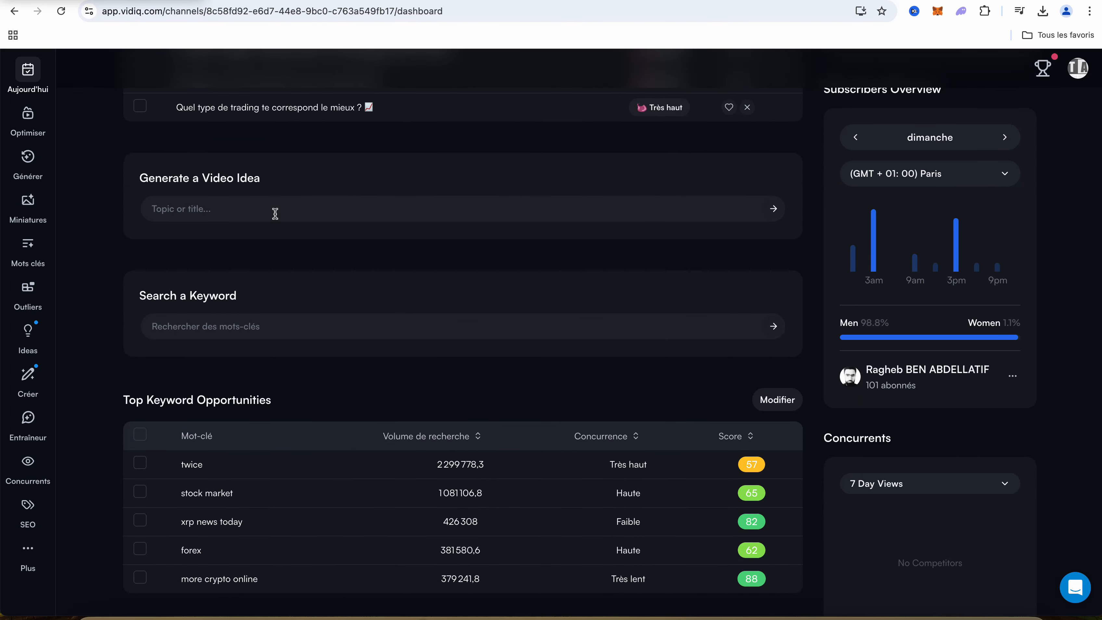
scroll(275, 214, "up", 3)
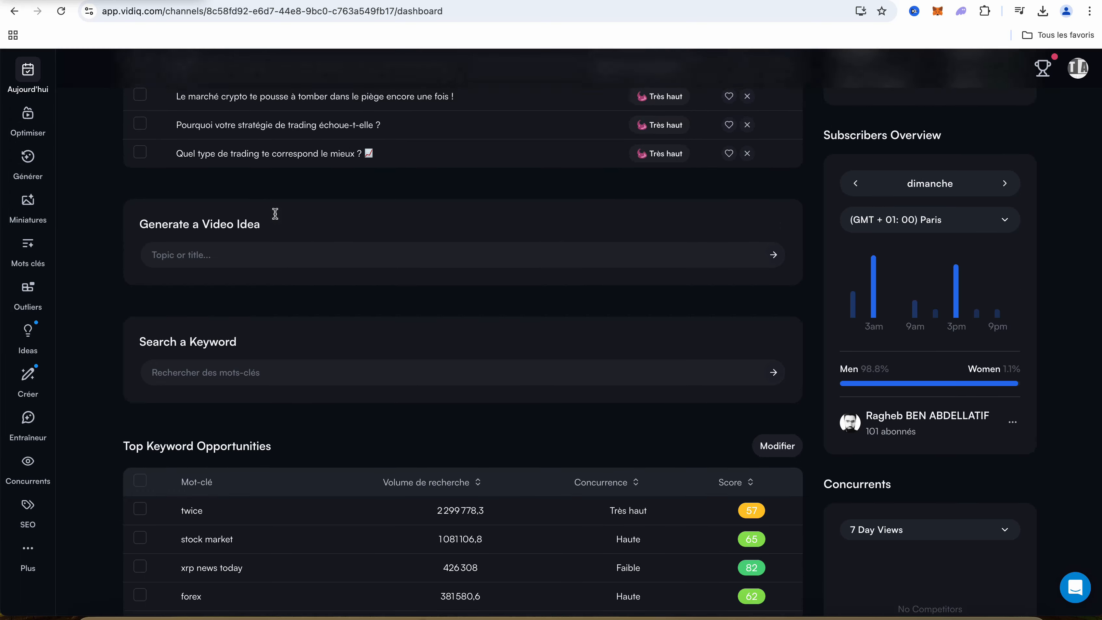
scroll(275, 213, "down", 2)
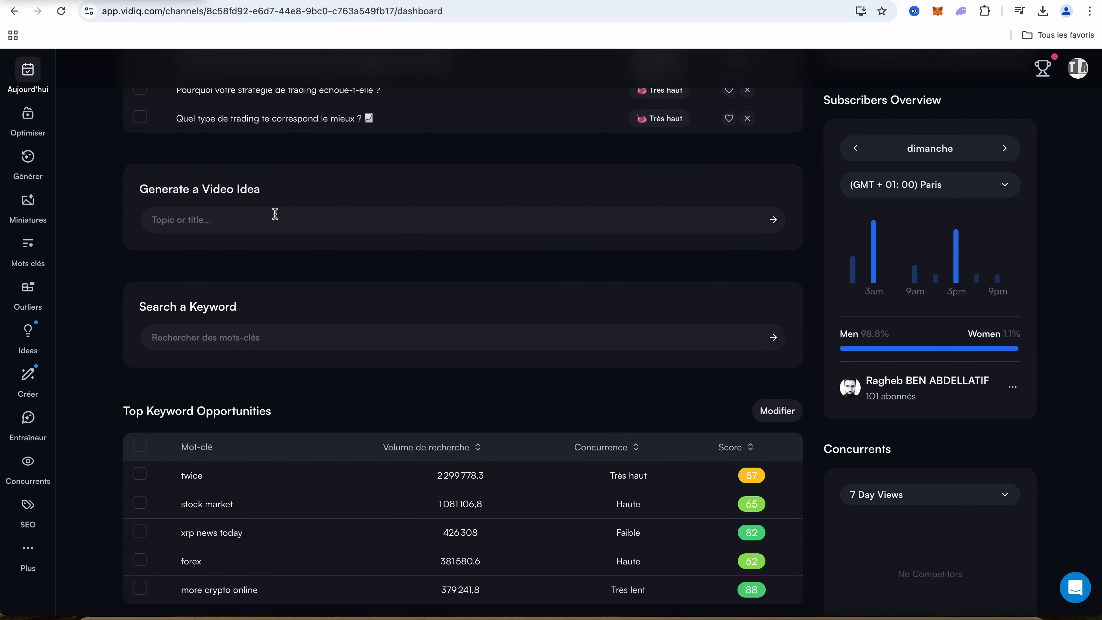
scroll(275, 213, "down", 1)
scroll(275, 213, "up", 4)
scroll(275, 215, "up", 4)
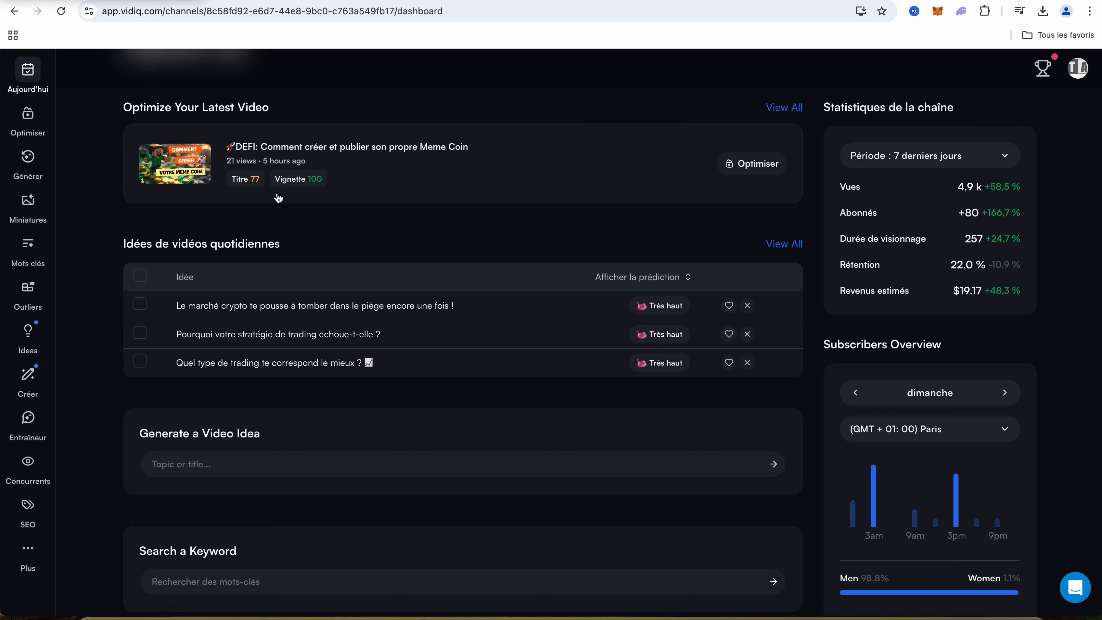
left_click(181, 161)
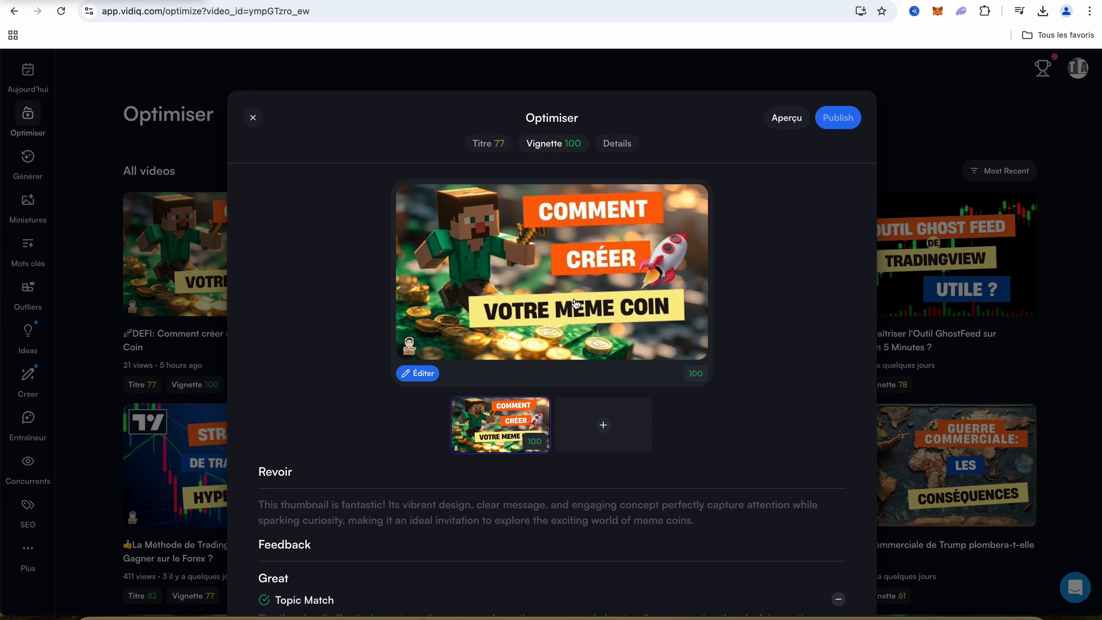
Read through the meme coin video's thumbnail review and its feedback criteria
scroll(573, 305, "down", 4)
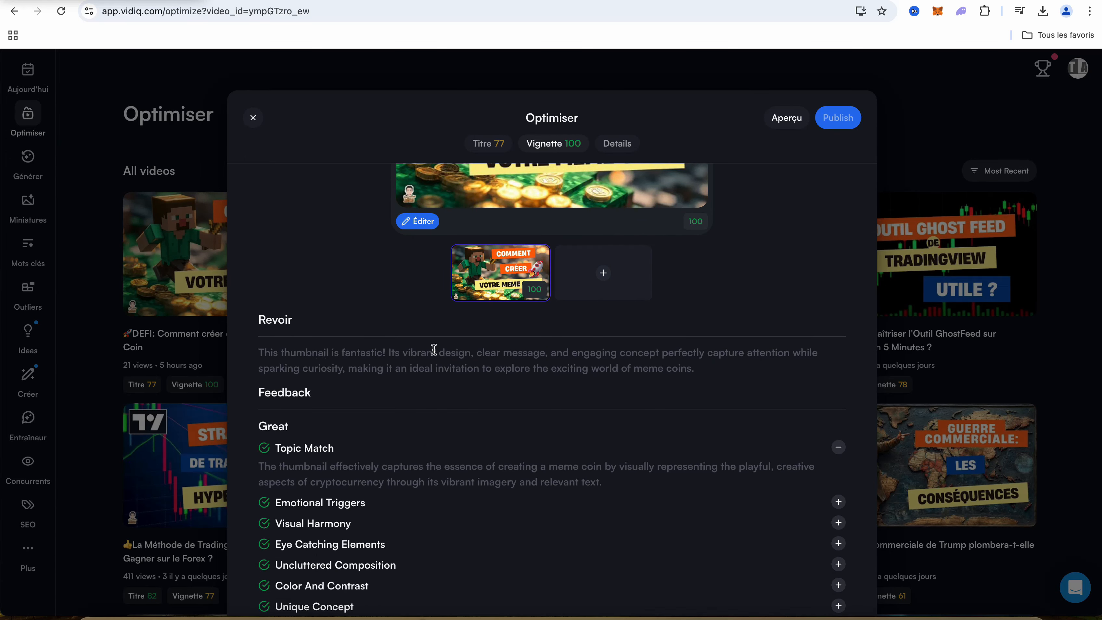
scroll(433, 350, "down", 3)
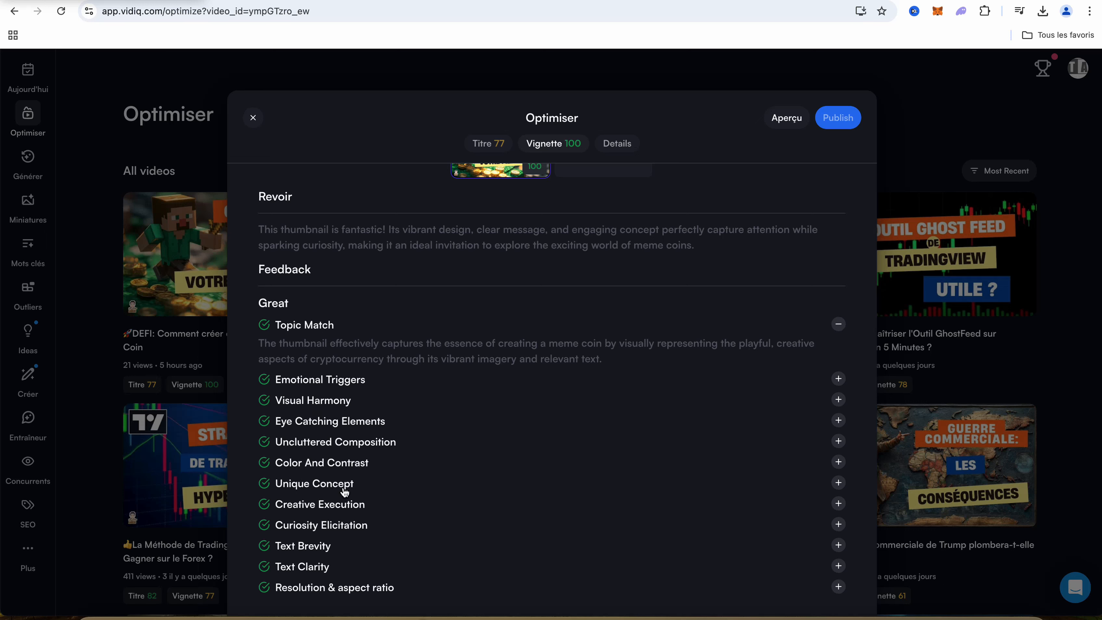
scroll(397, 425, "up", 6)
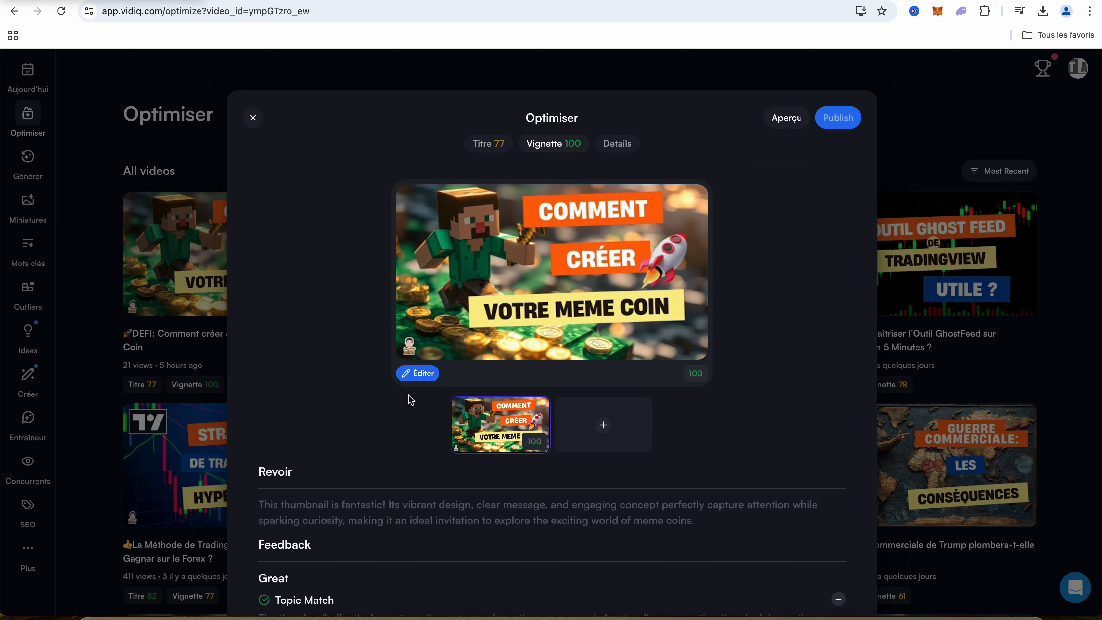
Review the meme coin video's description and scored tags, and return to the list of all videos
left_click(612, 146)
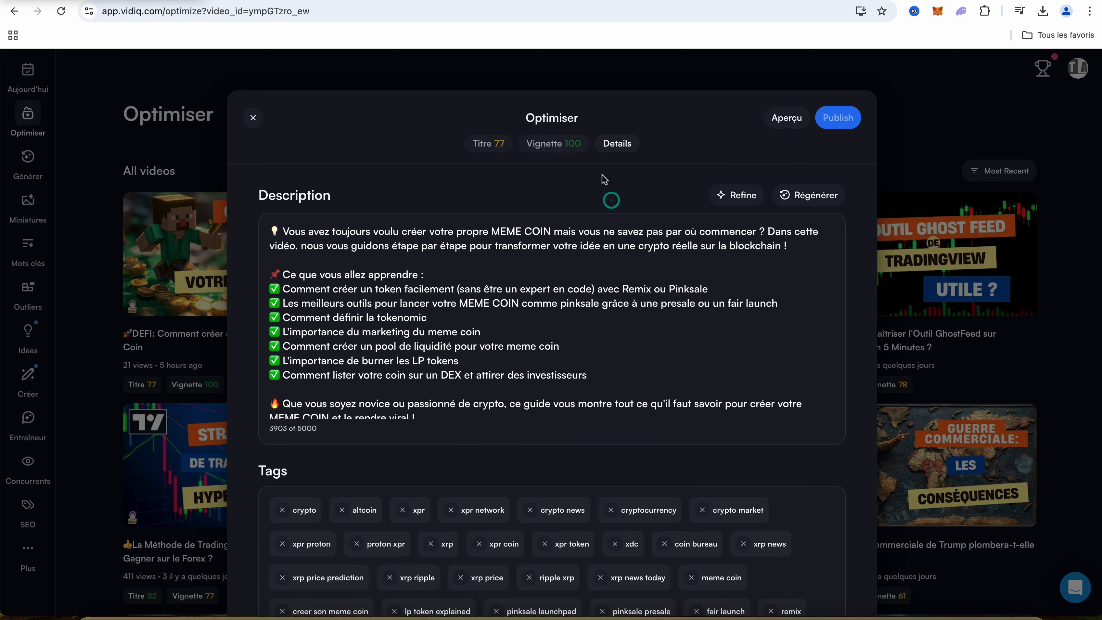
scroll(548, 324, "down", 1)
scroll(548, 324, "down", 3)
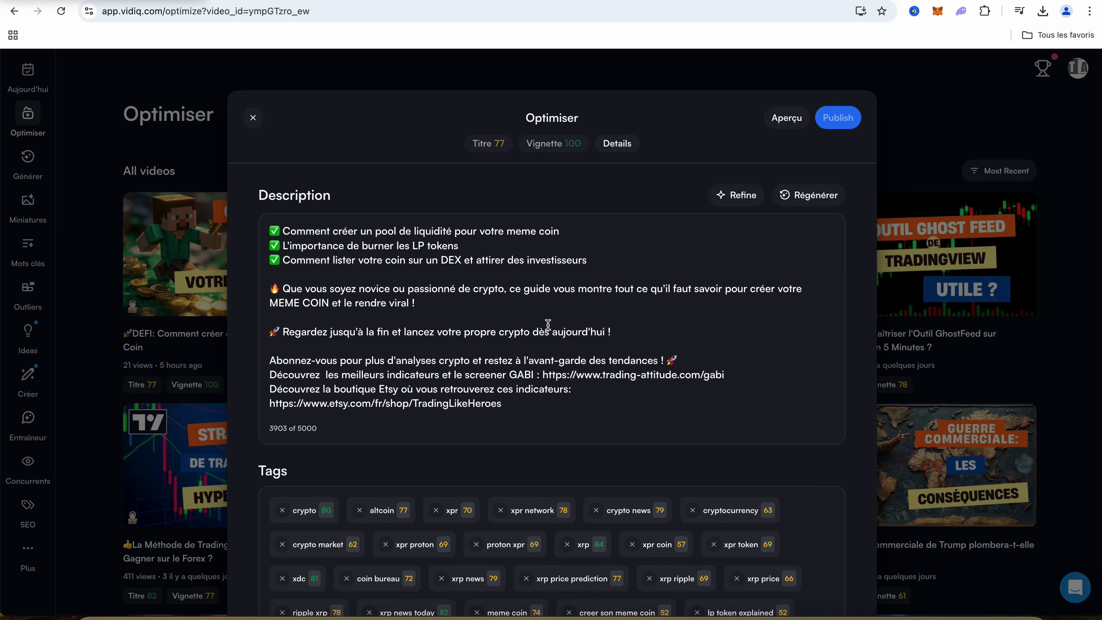
scroll(548, 324, "up", 5)
left_click(253, 117)
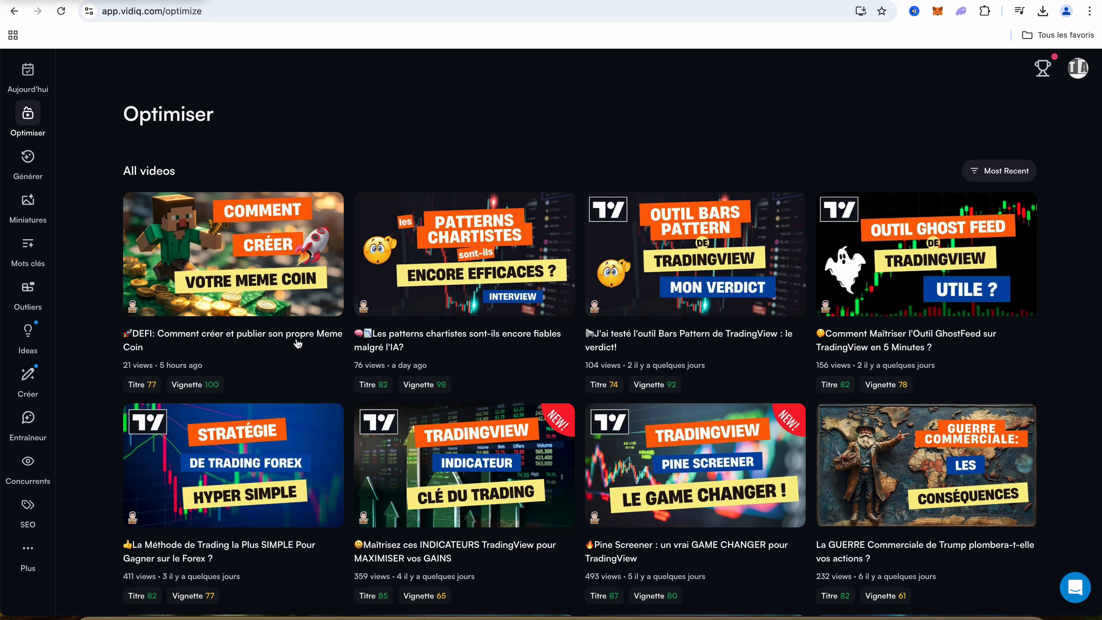
Browse the video creation suggestions, from the topic of the day and saved ideas to emerging trends and audience questions
left_click(28, 374)
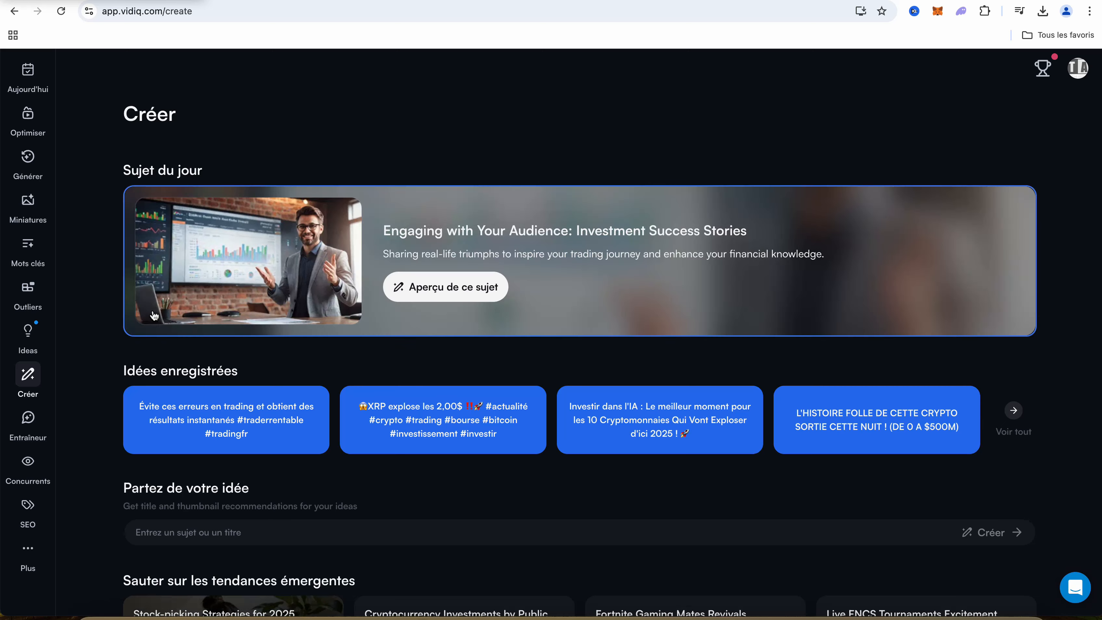
scroll(226, 407, "down", 3)
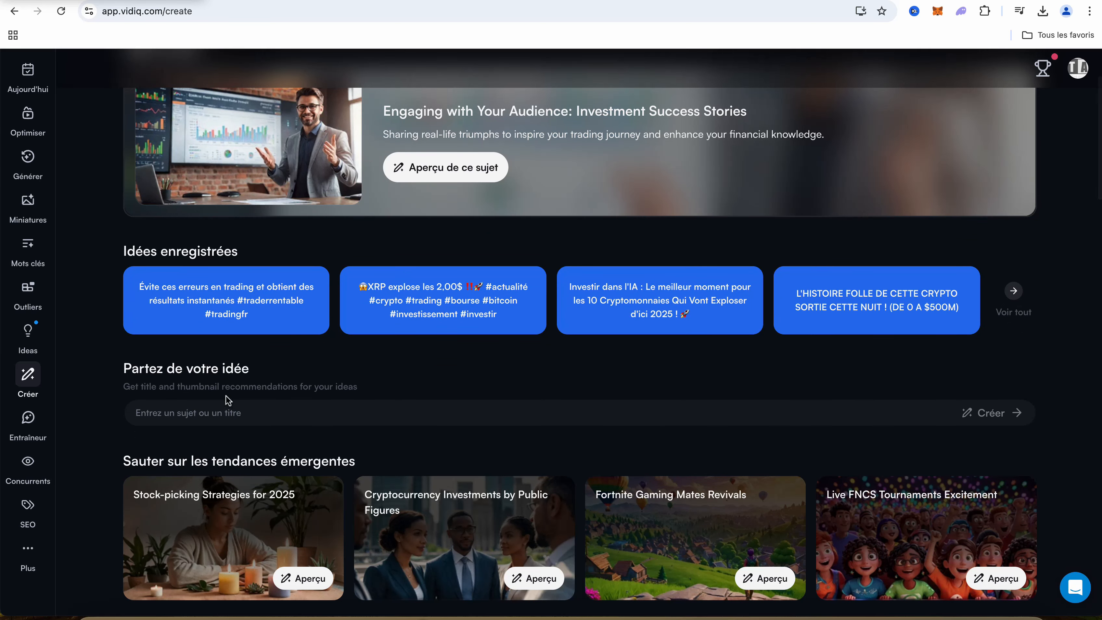
scroll(432, 368, "down", 6)
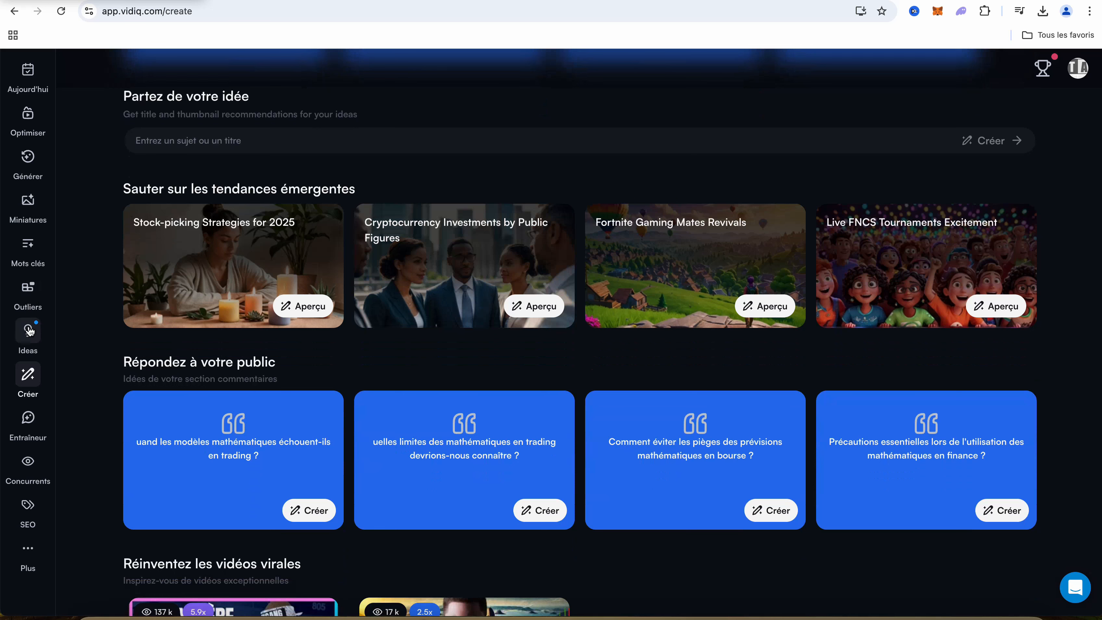
Examine the keyword overview with the best opportunities, the channel's main search terms and the rising keywords
left_click(28, 250)
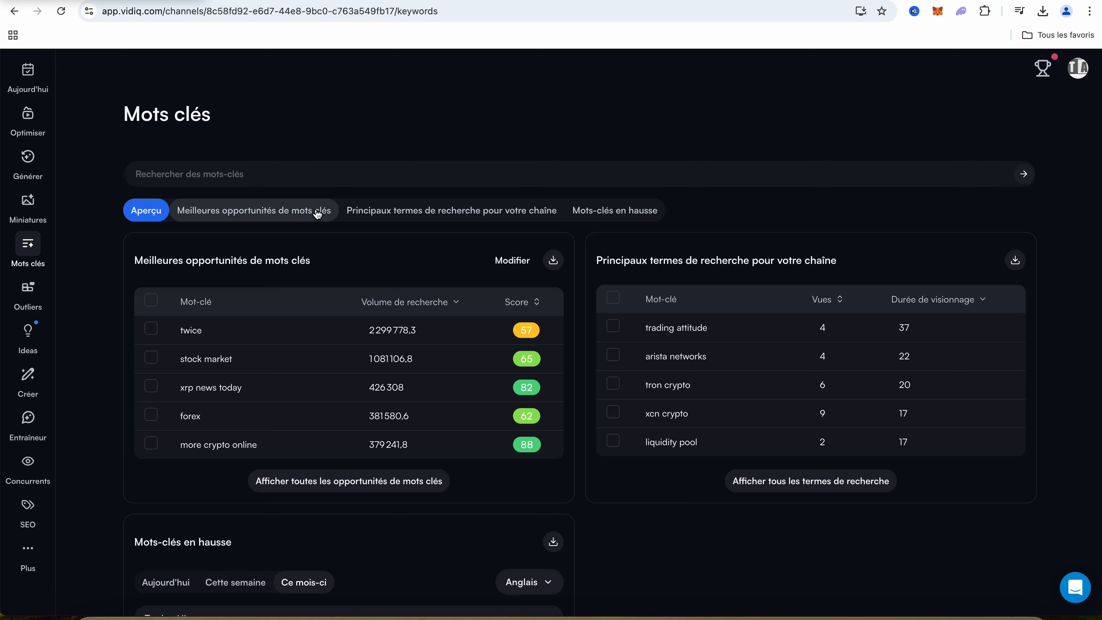
scroll(318, 212, "down", 4)
scroll(318, 213, "up", 4)
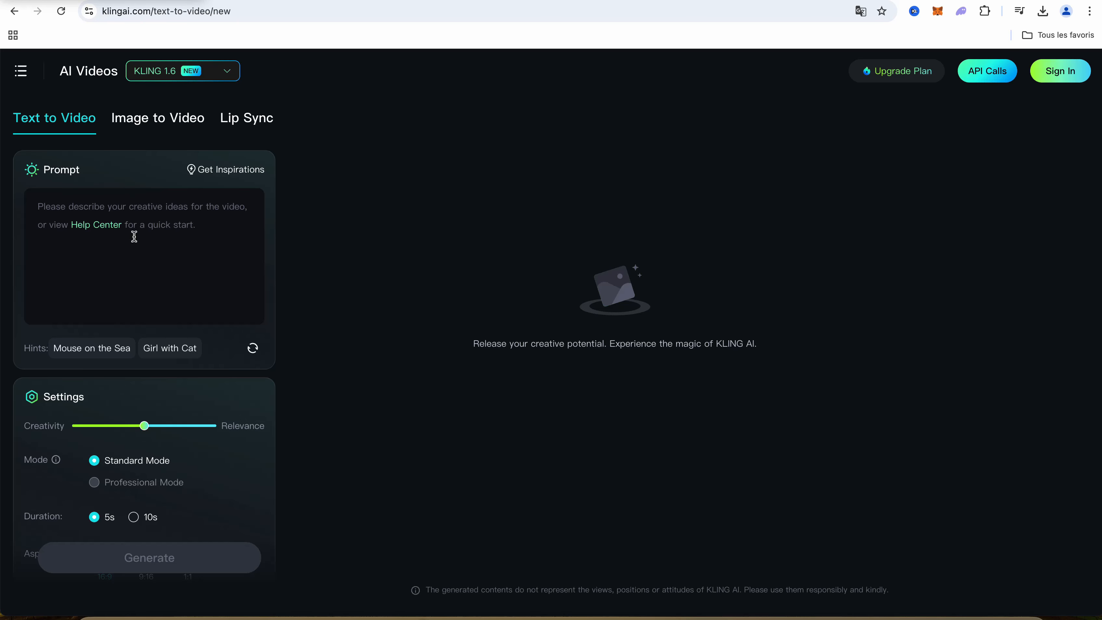
Switch to Kling AI, view the text-to-video prompt area and open the image-to-video generator
left_click(134, 218)
left_click(181, 121)
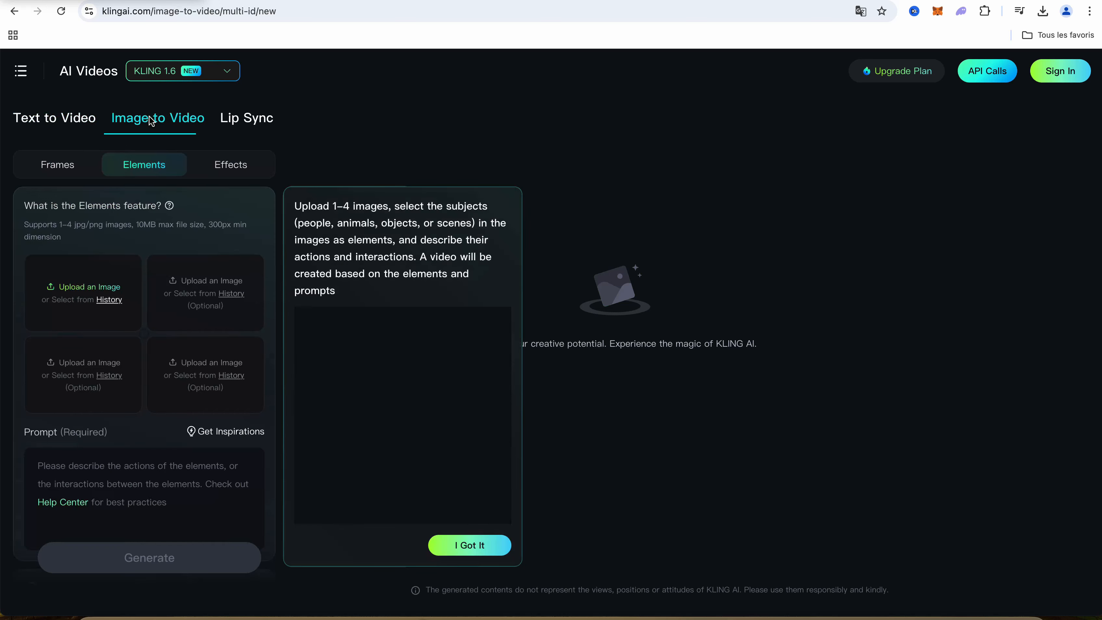